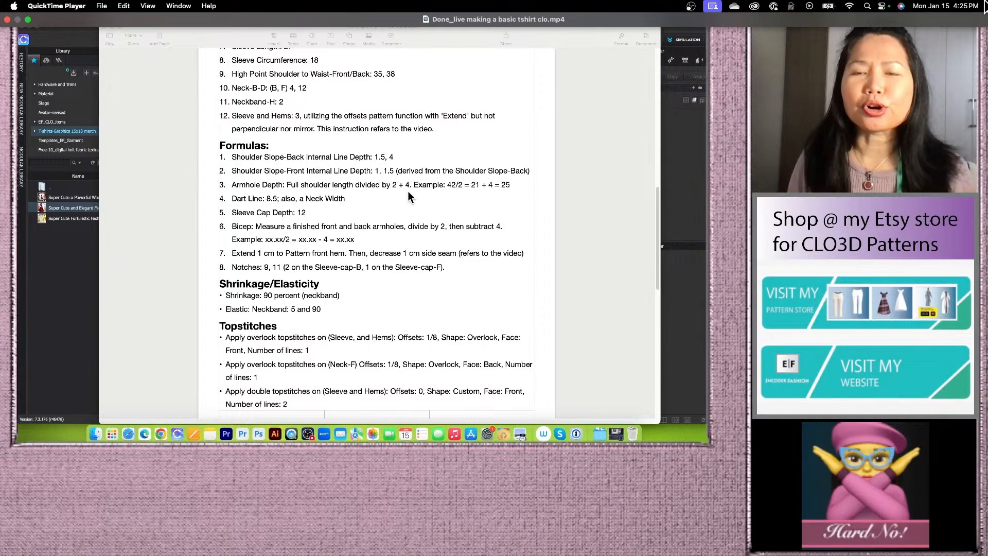
Step: Review the measurements and formulas in the t-shirt pattern document
scroll(412, 206, "up", 5)
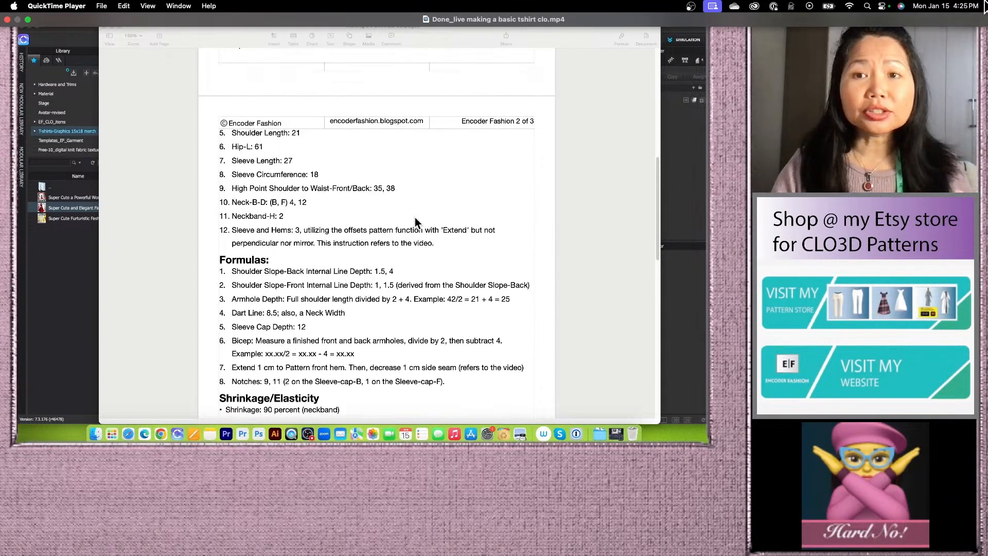
scroll(417, 225, "up", 8)
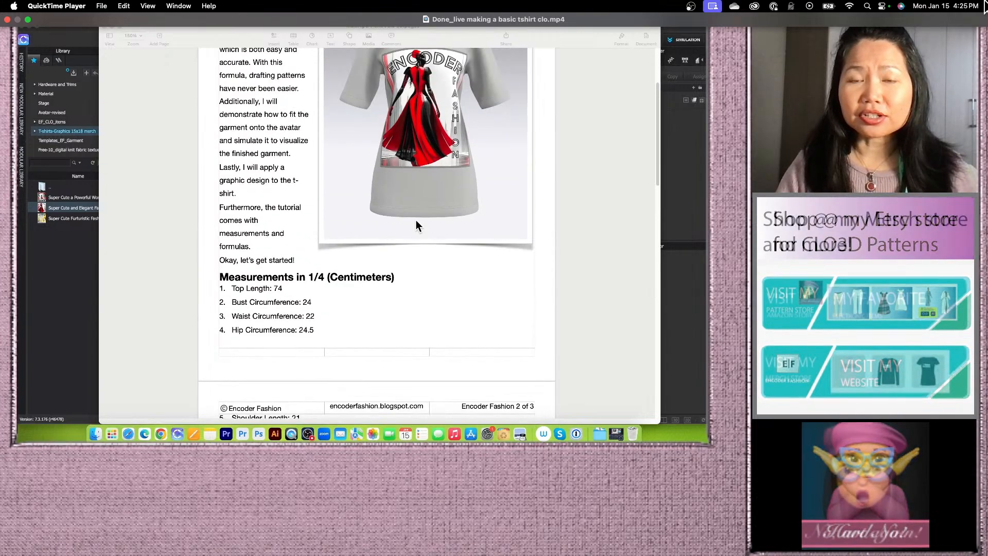
scroll(416, 226, "up", 2)
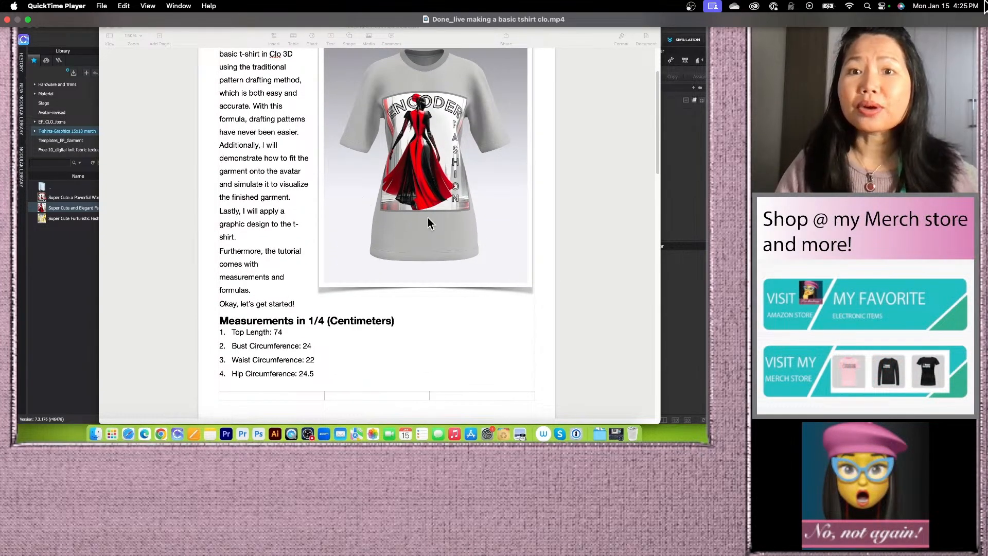
scroll(432, 195, "up", 2)
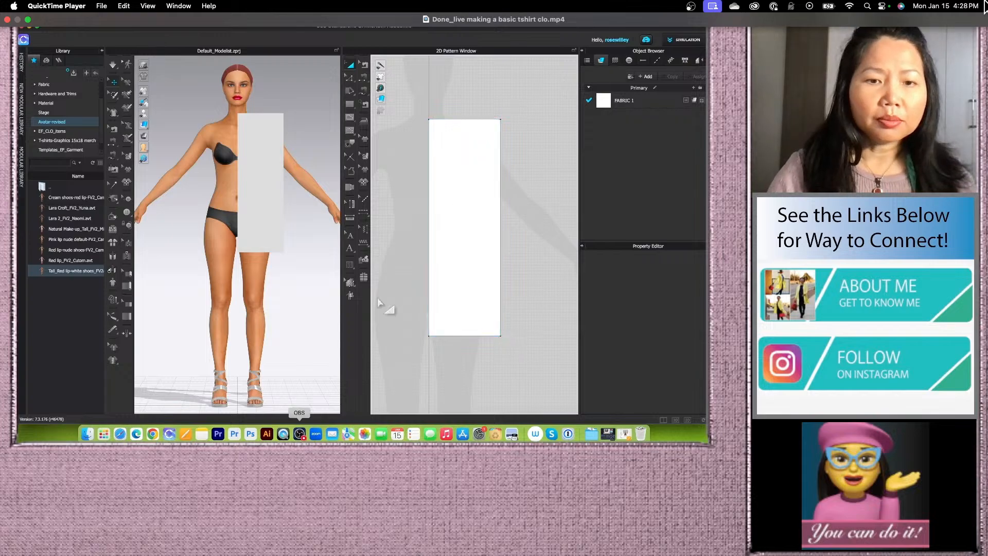
left_click(201, 436)
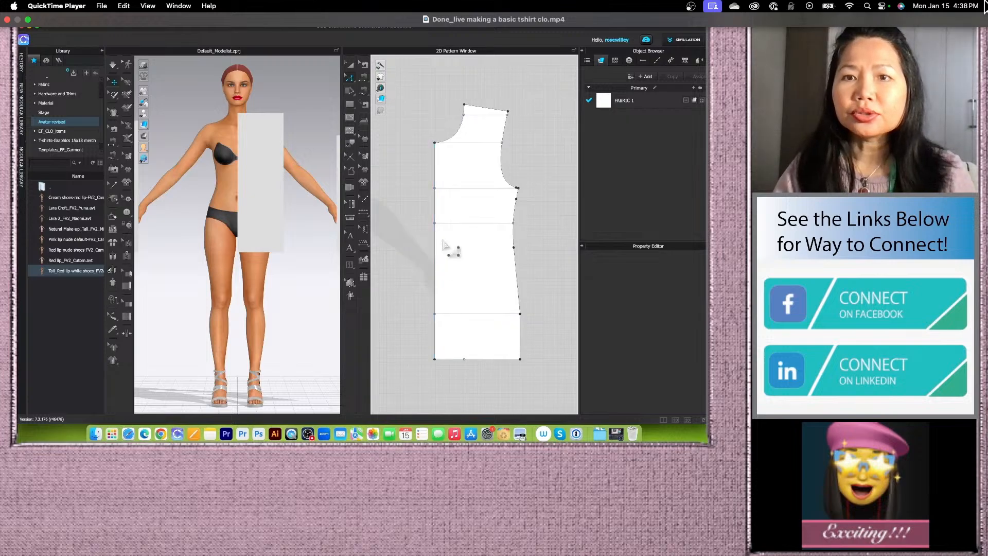
Step: Convert the armhole point beside the underarm corner of the front pattern to a curve point
key("Delete")
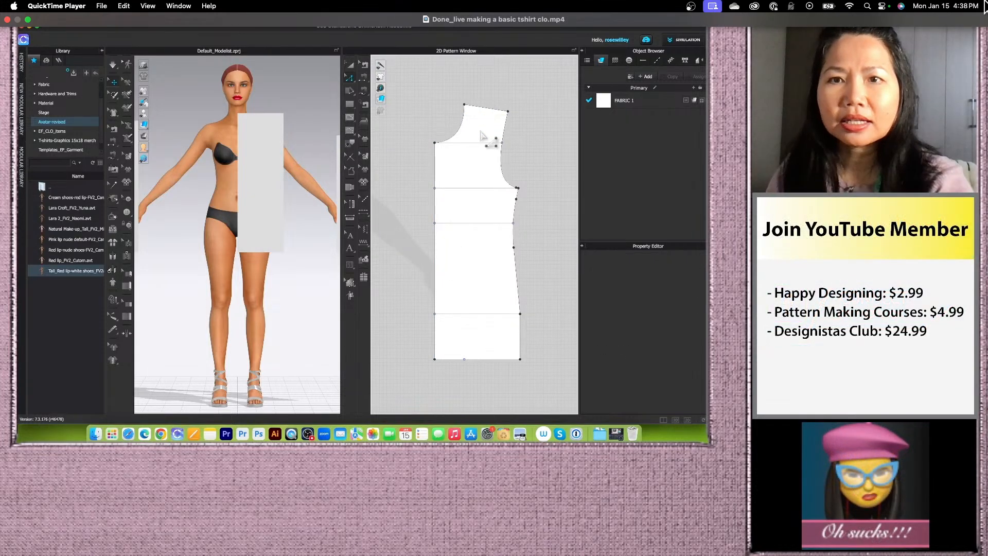
scroll(504, 206, "up", 5)
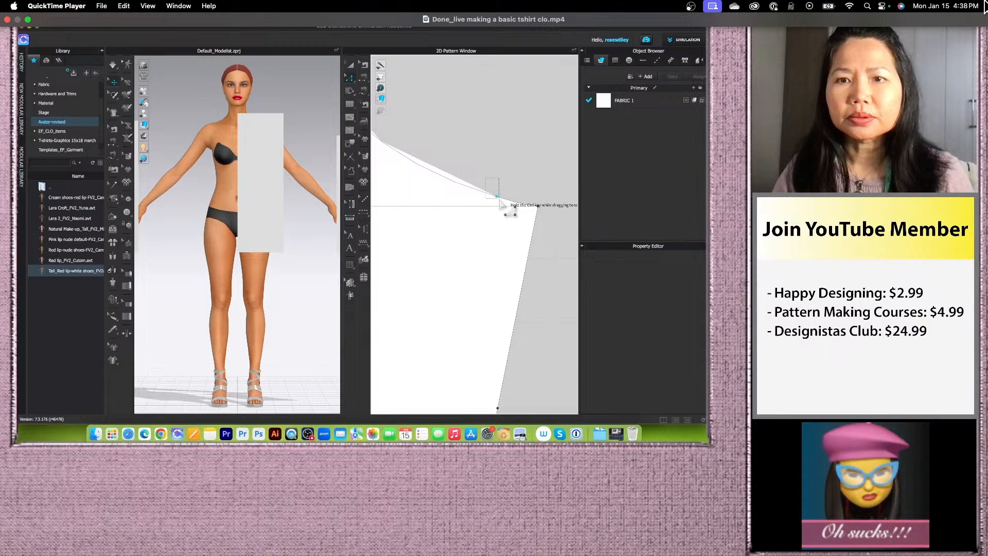
left_click(496, 196)
right_click(497, 195)
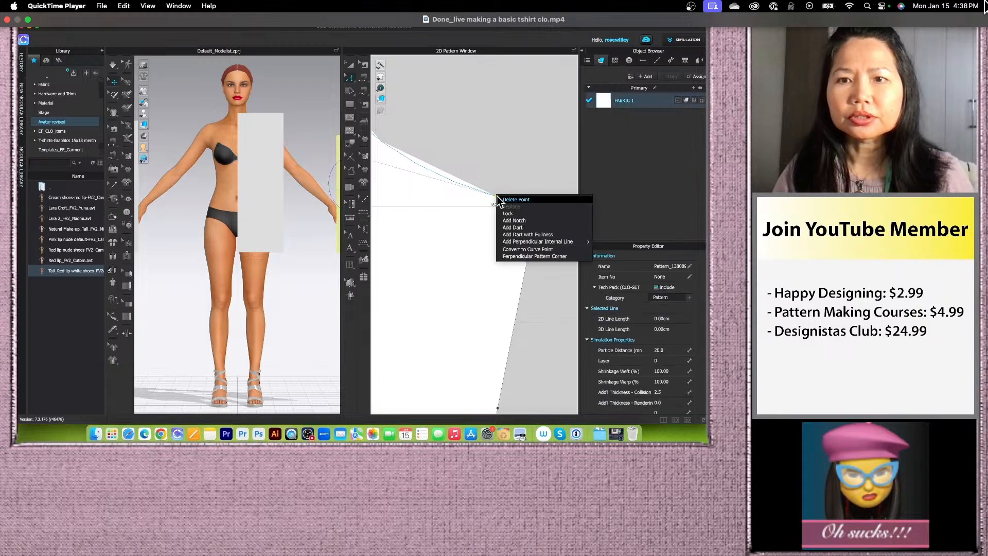
left_click(541, 250)
scroll(504, 229, "down", 5)
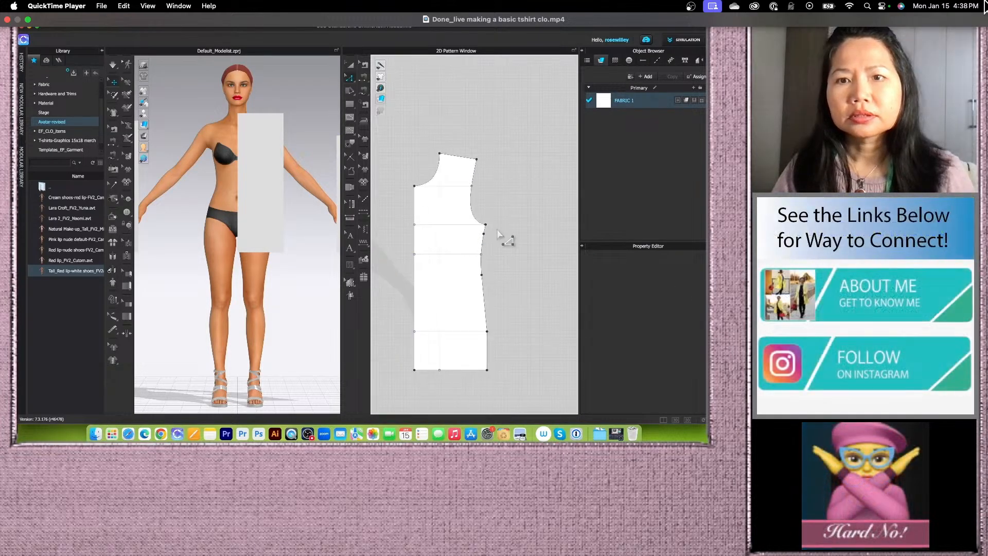
Step: Delete the extra vertical 74 cm baselines around the armhole of the back pattern
scroll(498, 234, "down", 3)
scroll(460, 293, "up", 3)
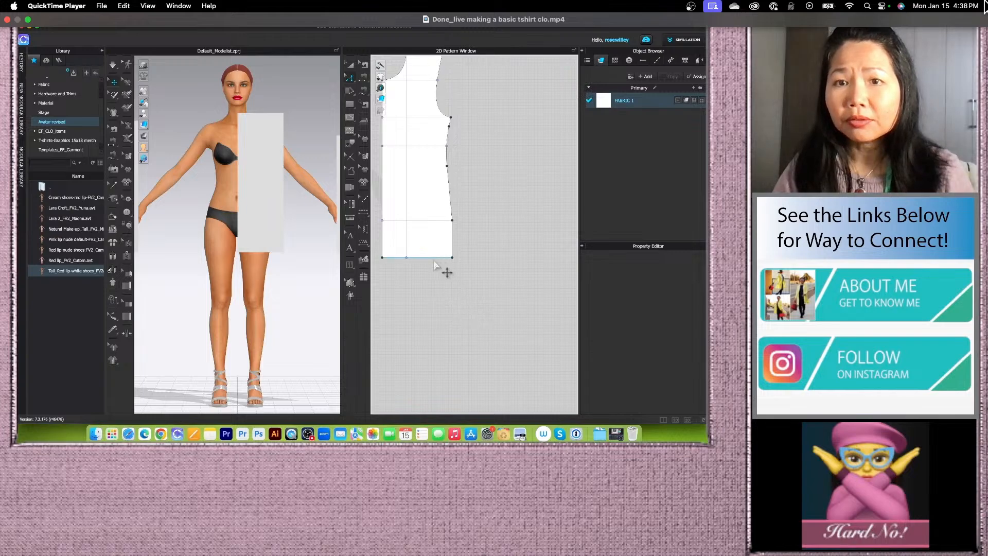
scroll(464, 262, "down", 2)
scroll(539, 208, "up", 6)
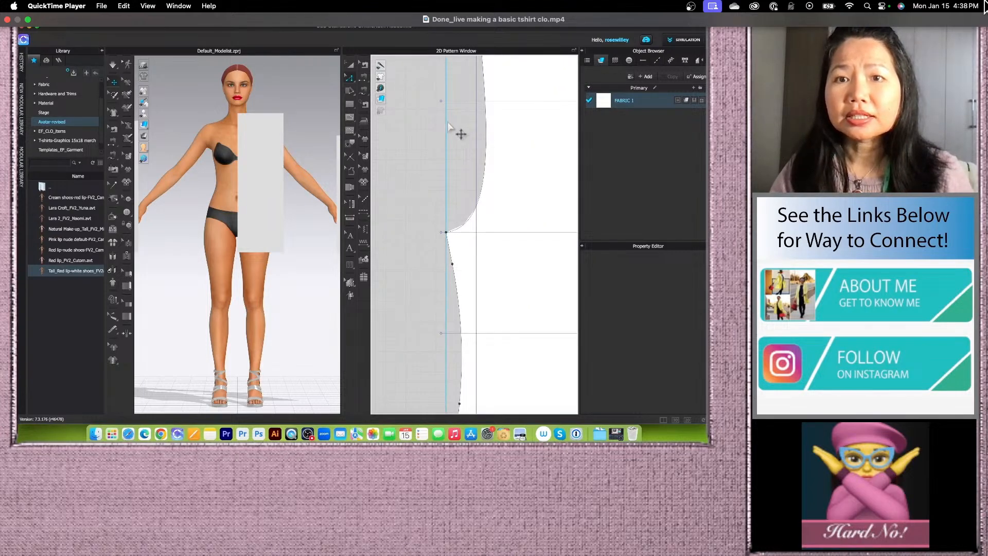
left_click_drag(446, 125, 466, 182)
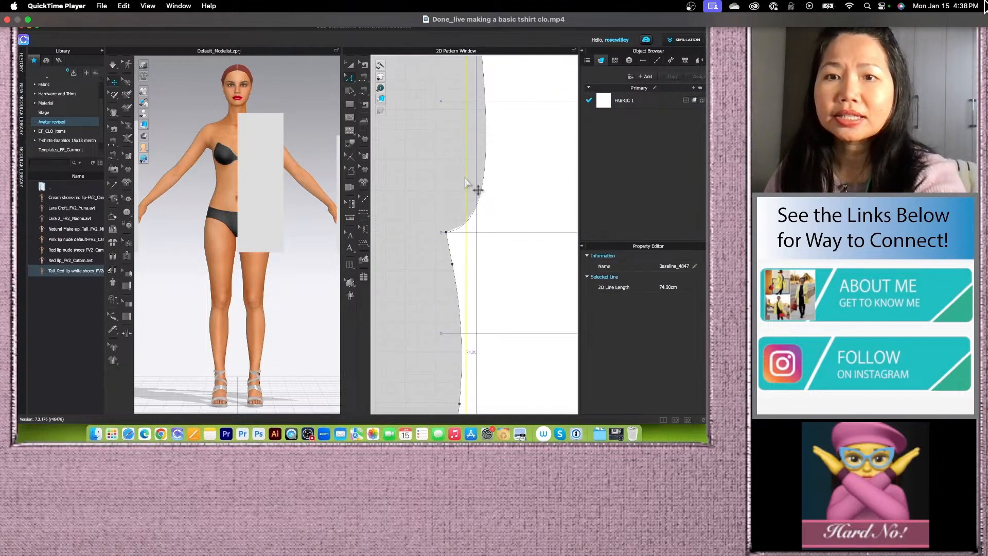
key("Delete")
left_click(476, 178)
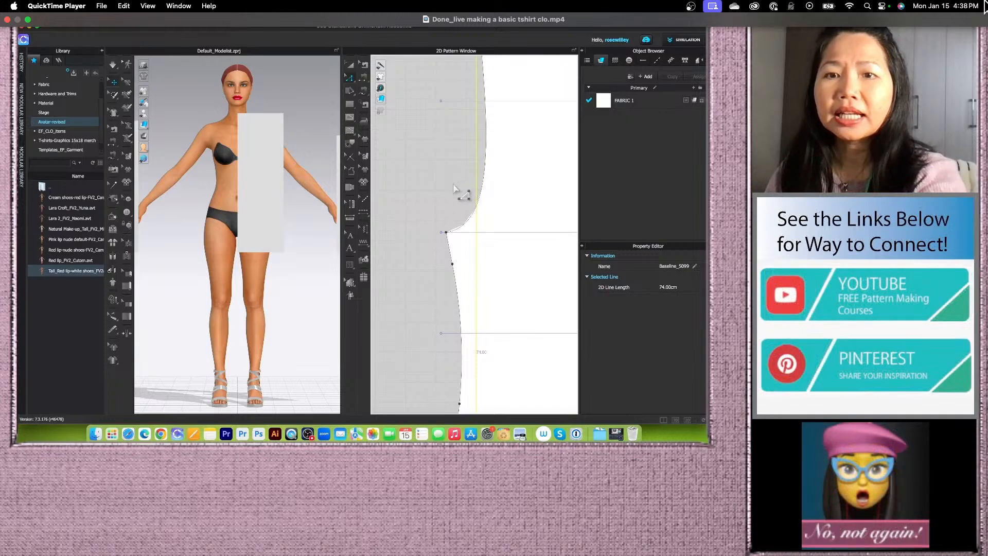
key("Delete")
scroll(454, 190, "down", 4)
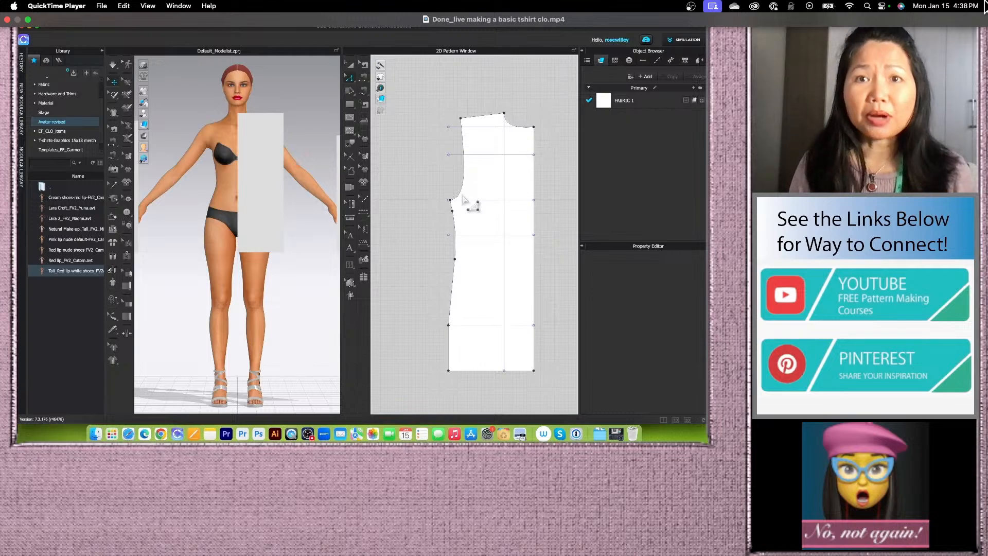
scroll(463, 197, "up", 5)
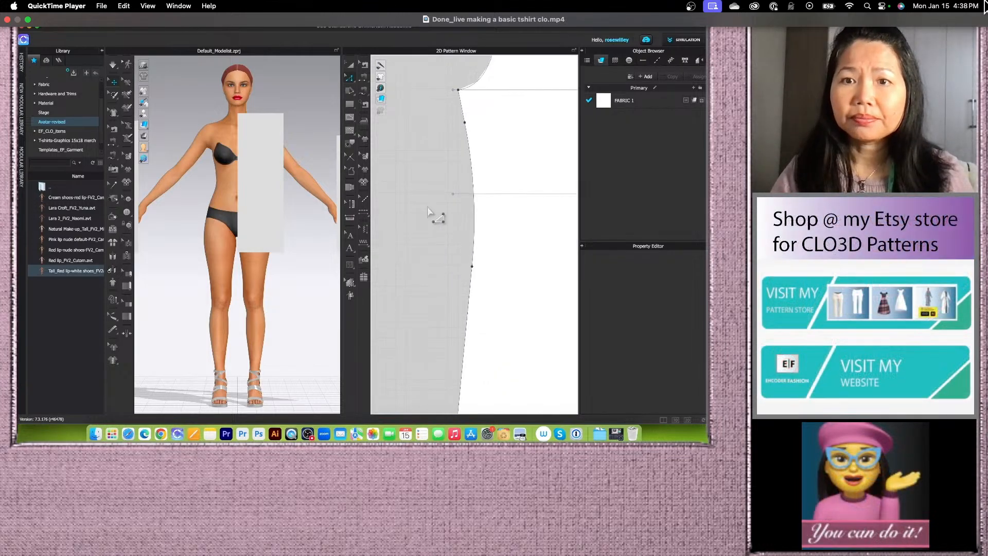
scroll(437, 150, "down", 5)
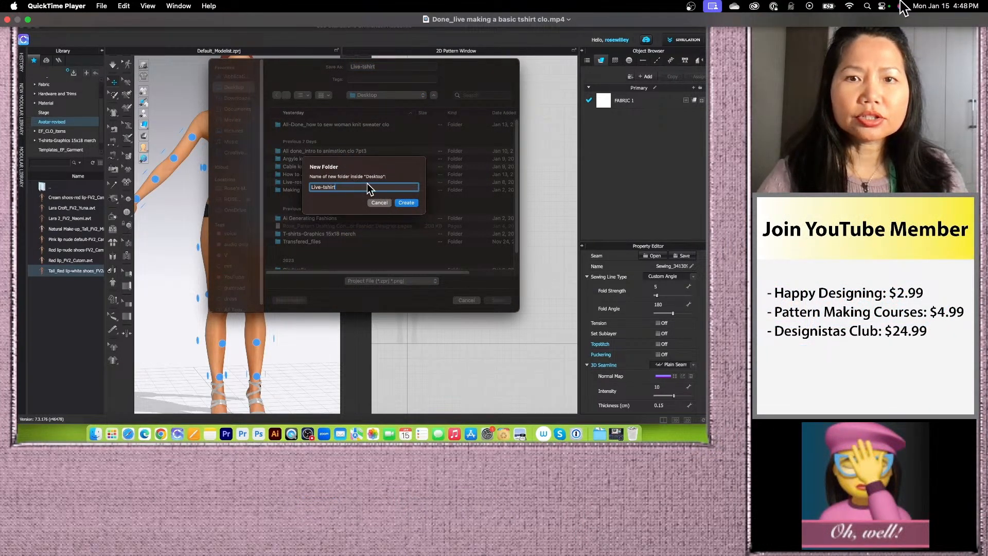
left_click(850, 6)
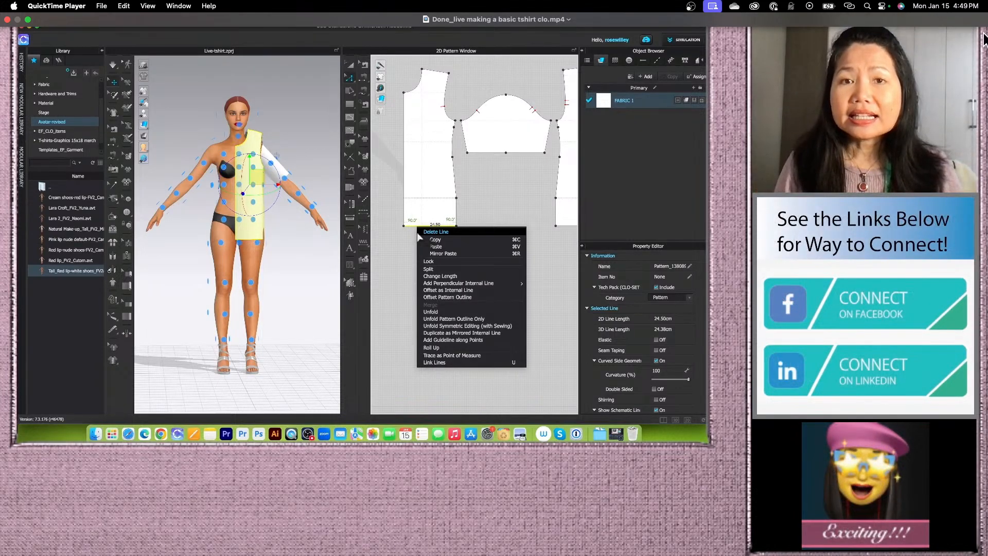
mouse_move(893, 334)
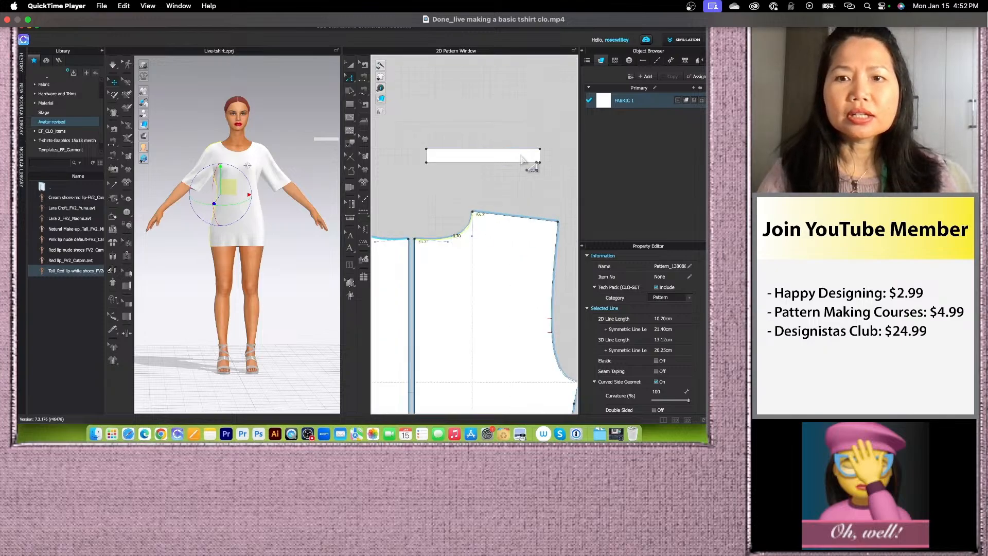
Step: Resize the neckband rectangle above the back neckline to a width of 10.7 cm and check its lower edge's length
left_click(352, 66)
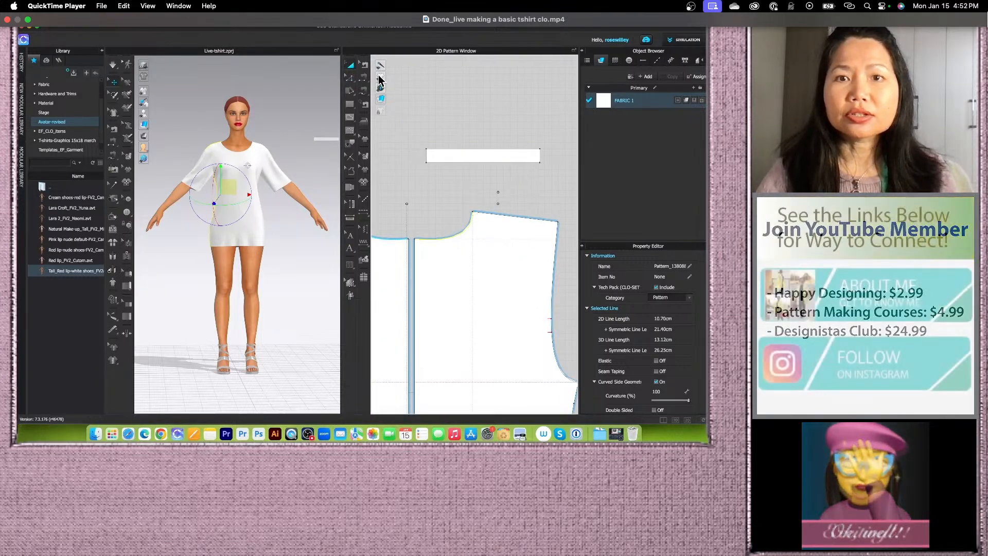
left_click(484, 155)
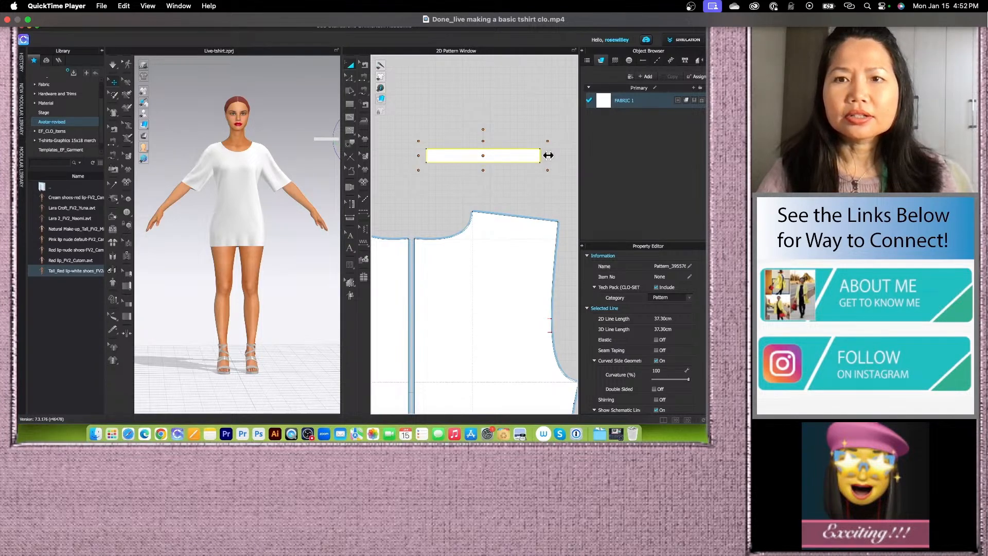
left_click(524, 155)
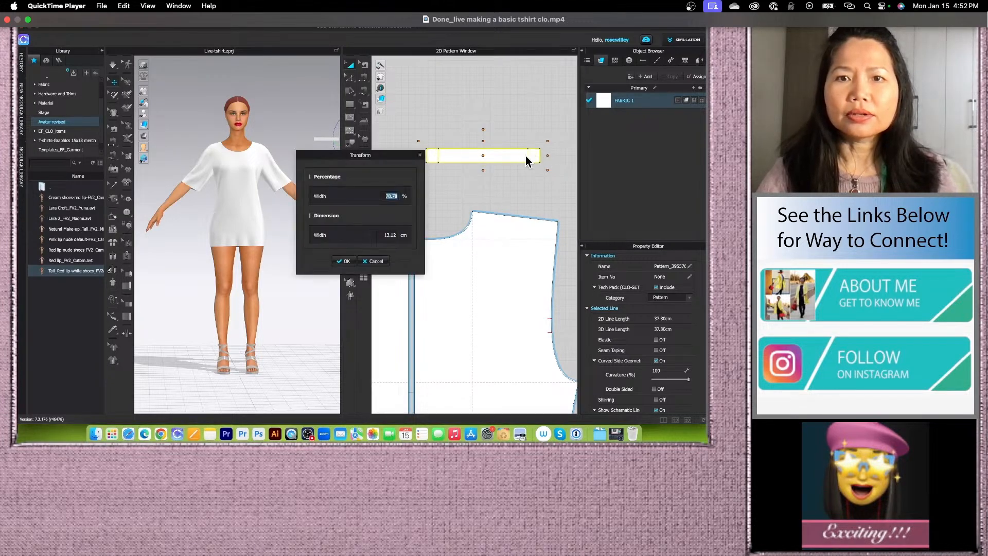
left_click(396, 235)
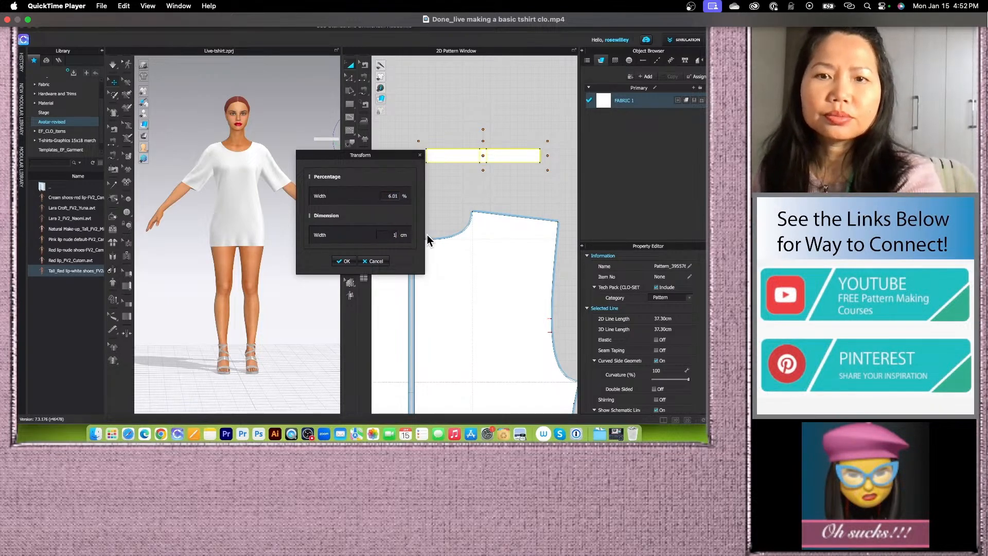
type("10.7")
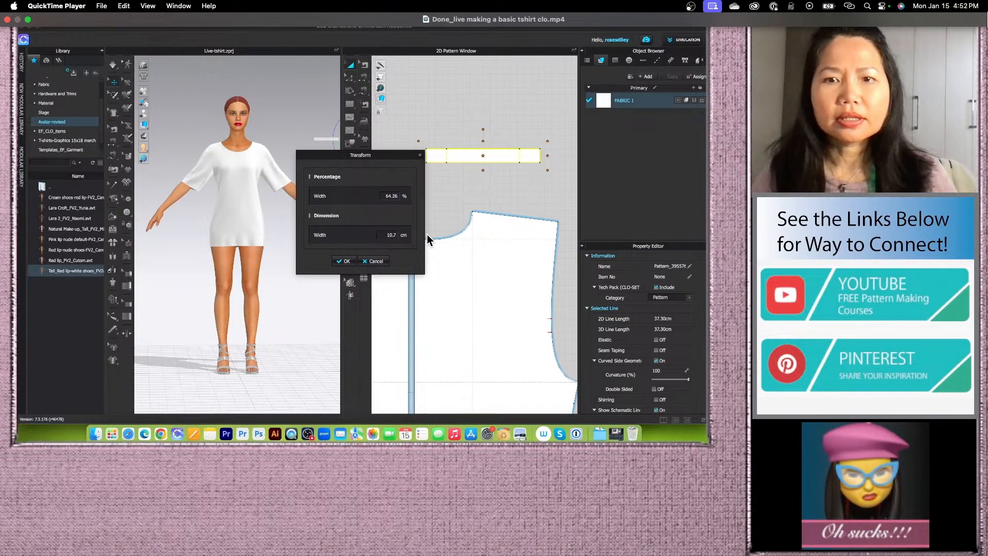
left_click(344, 261)
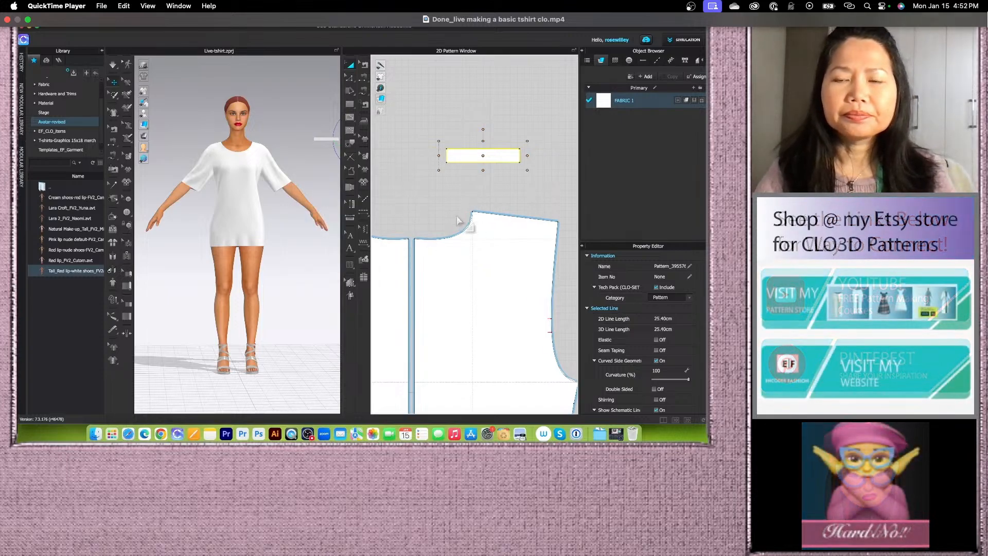
scroll(460, 222, "down", 2)
left_click(413, 110)
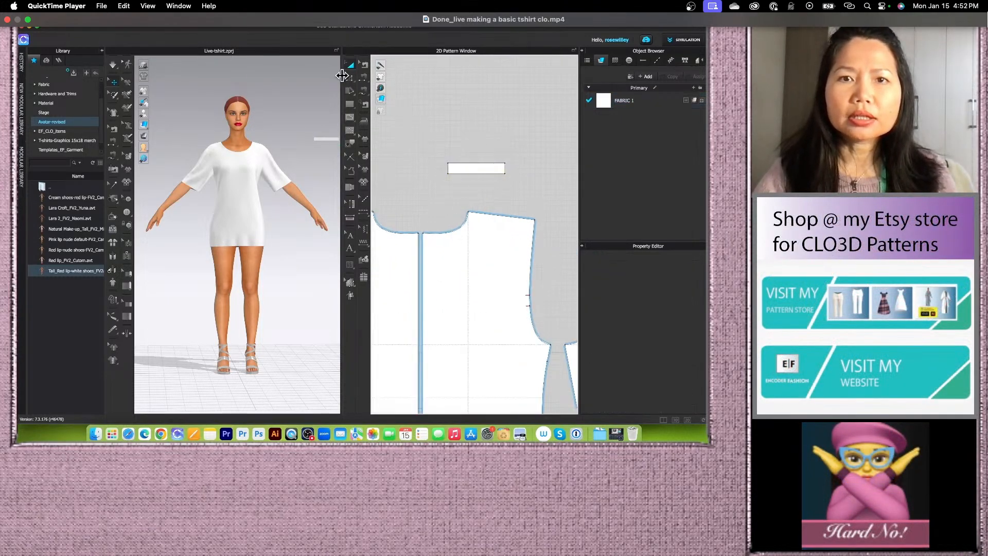
left_click(482, 174)
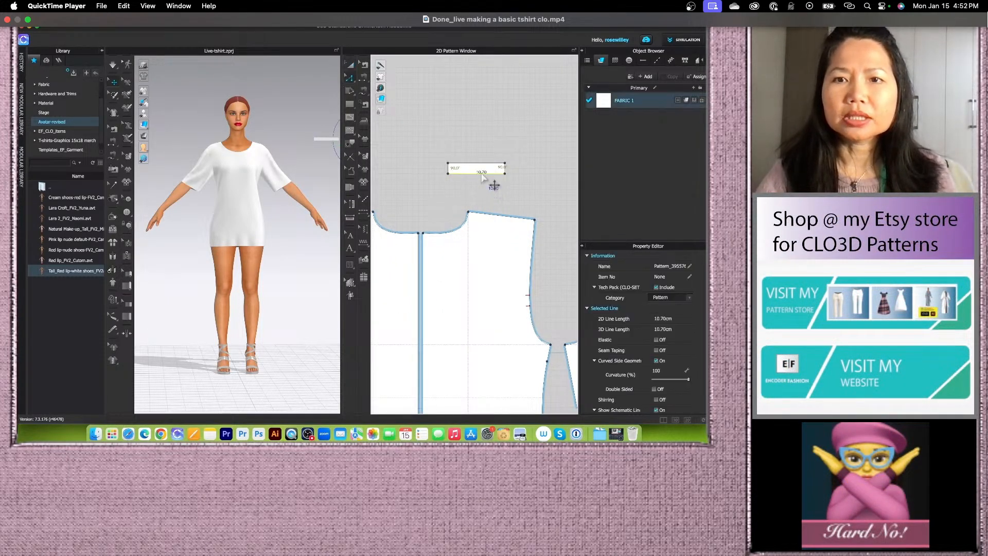
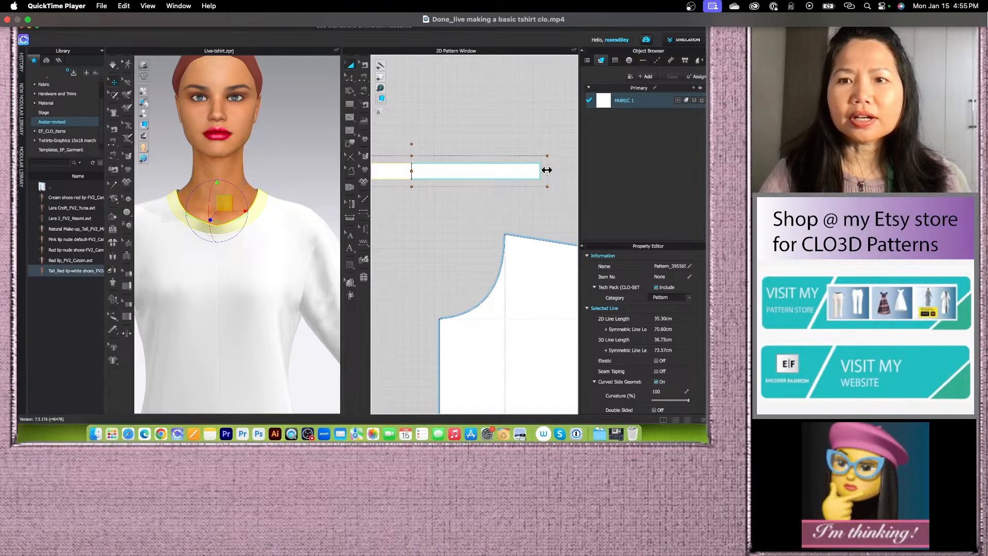
Step: Scale the front neckband piece to 90% of its width
left_click(526, 170)
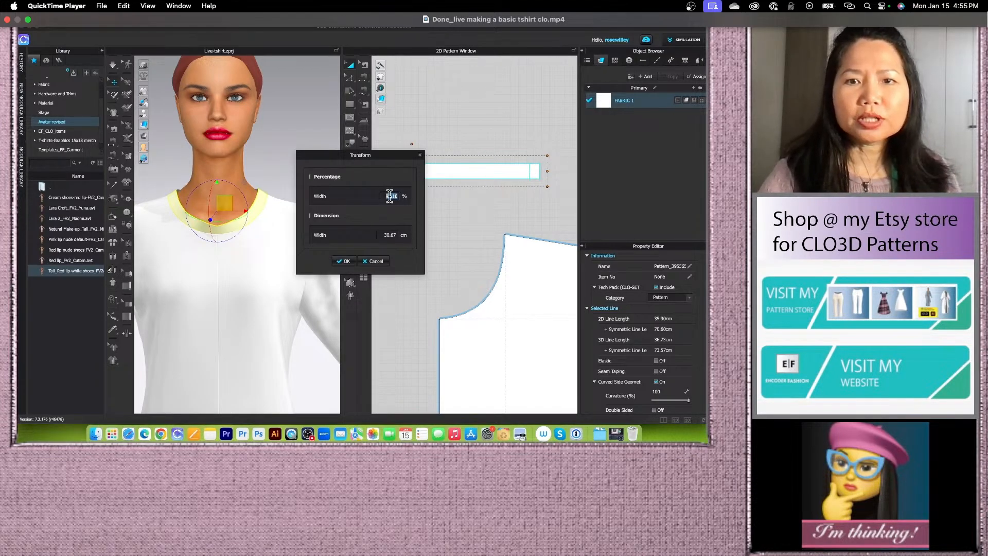
type("90")
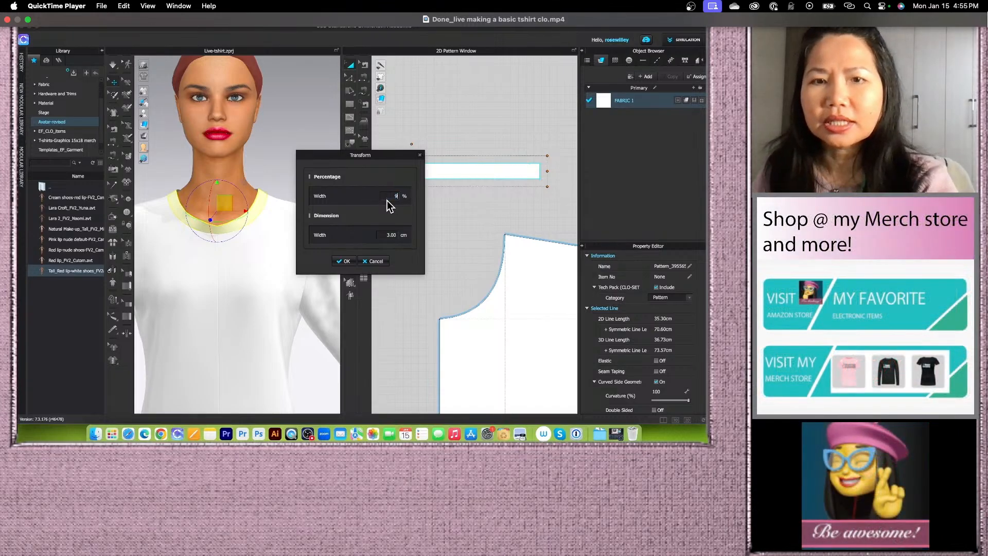
left_click(350, 260)
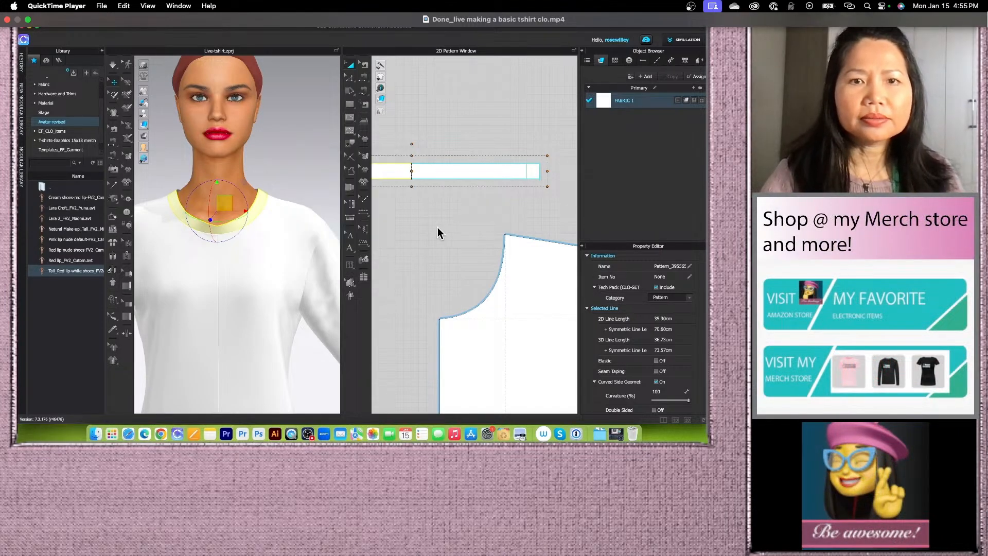
Step: Scale the back neckband piece to 90% of its width
scroll(408, 232, "down", 3)
scroll(408, 232, "down", 4)
scroll(486, 239, "up", 5)
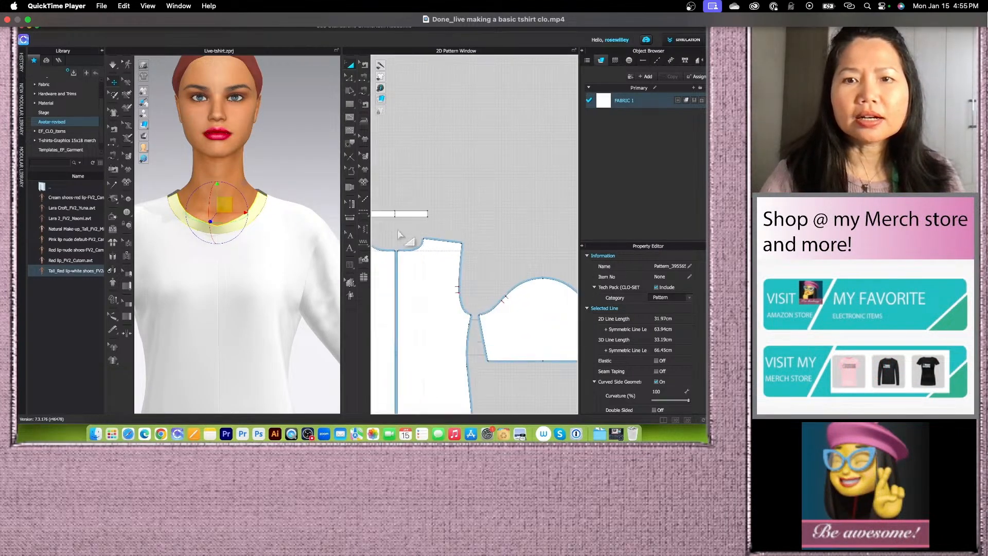
middle_click_drag(405, 238, 468, 230)
scroll(468, 229, "down", 2)
scroll(447, 216, "up", 4)
left_click(479, 206)
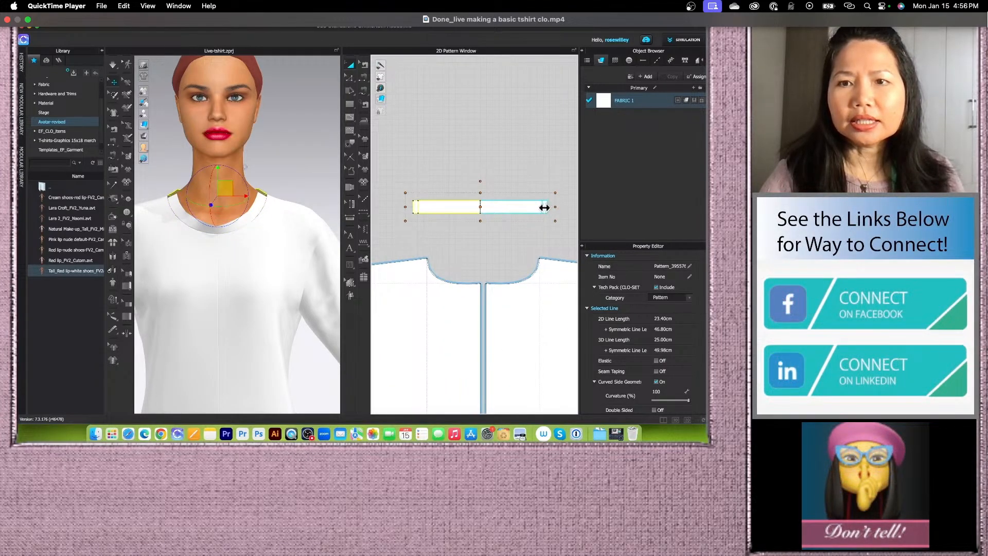
left_click_drag(544, 208, 548, 213)
type("90")
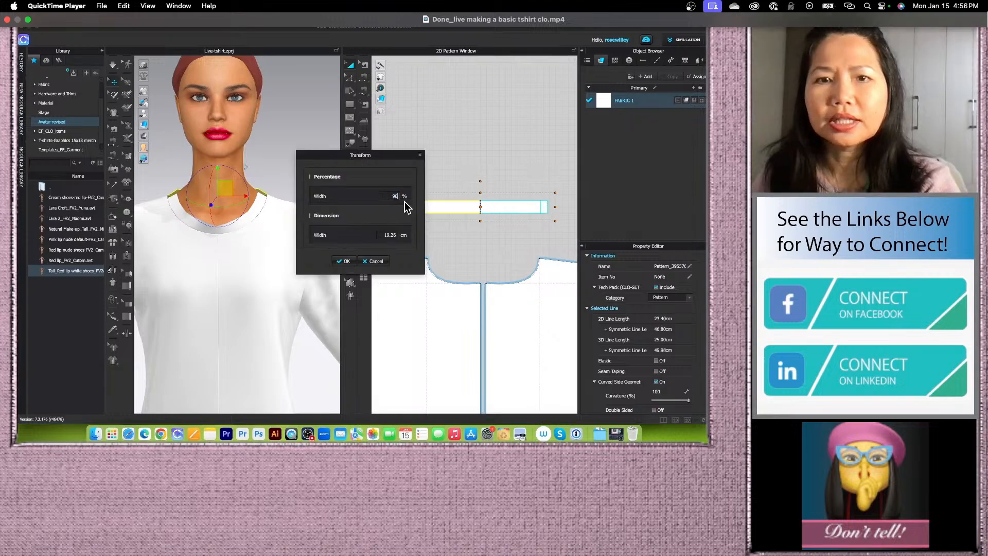
left_click(346, 262)
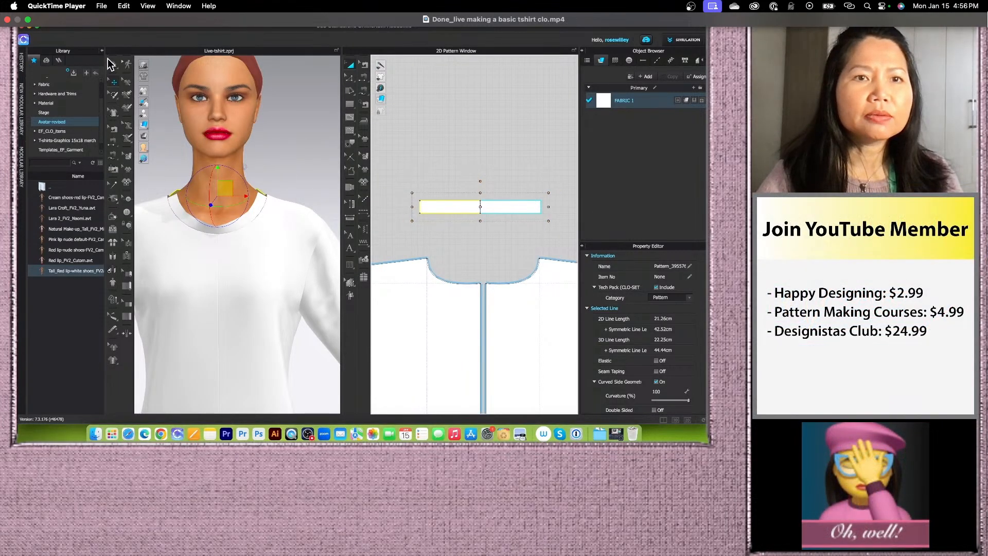
scroll(294, 170, "down", 1)
scroll(294, 170, "down", 1)
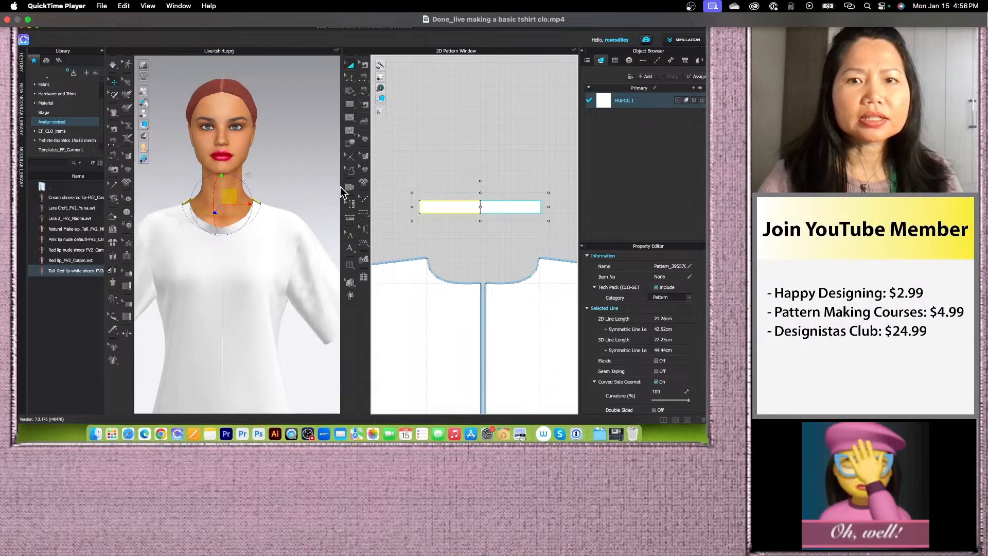
Step: Simulate the t-shirt on the avatar and inspect how the neckband settles around the neckline
left_click(116, 65)
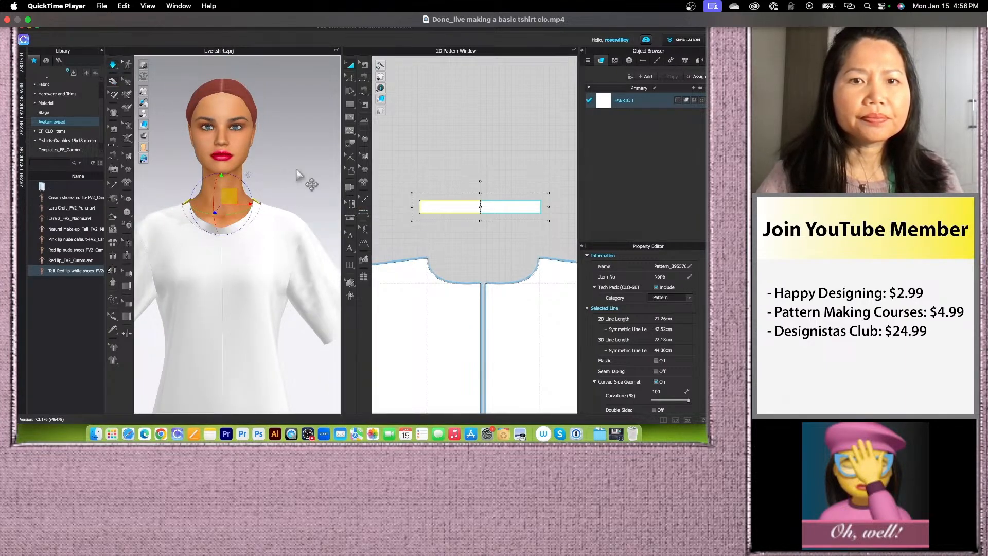
right_click_drag(297, 168, 297, 173)
scroll(260, 212, "up", 2)
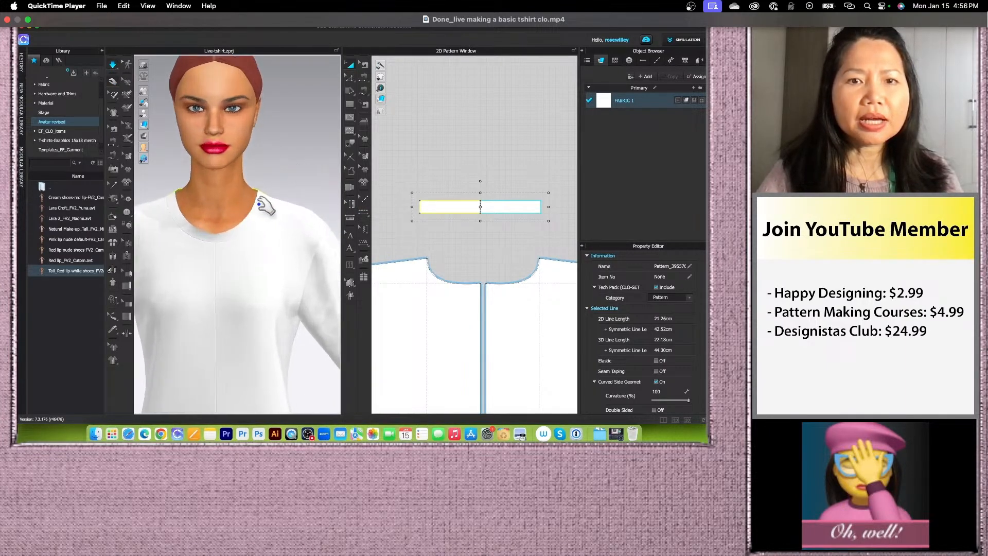
scroll(282, 209, "up", 2)
scroll(282, 209, "down", 2)
mouse_move(277, 208)
right_mouse_down()
mouse_move(276, 188)
mouse_move(172, 203)
mouse_move(260, 221)
mouse_move(249, 214)
mouse_move(293, 204)
mouse_move(279, 204)
right_mouse_up()
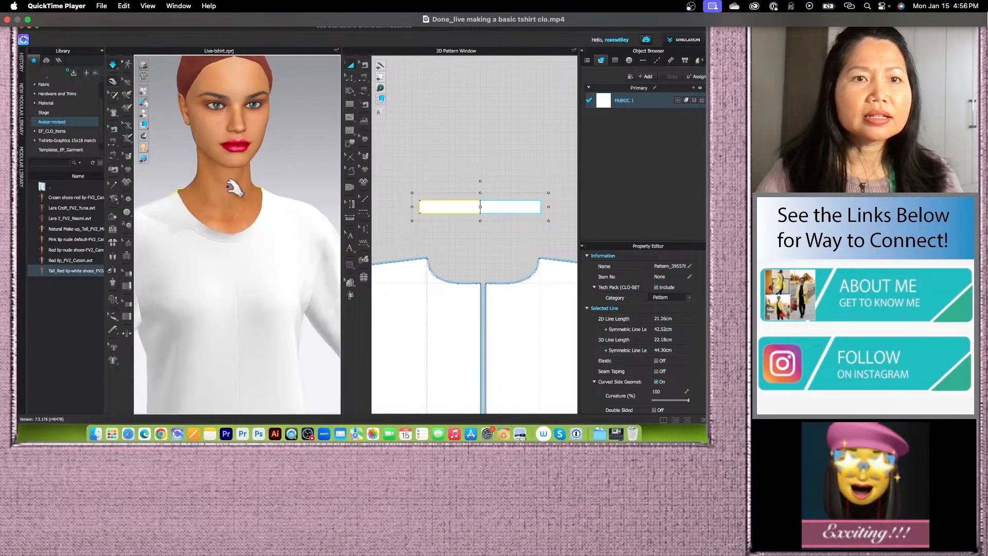
left_click(114, 66)
Step: Check the combined length of the back and front neckband edges in the 2D patterns
scroll(431, 199, "down", 3)
scroll(432, 199, "down", 10)
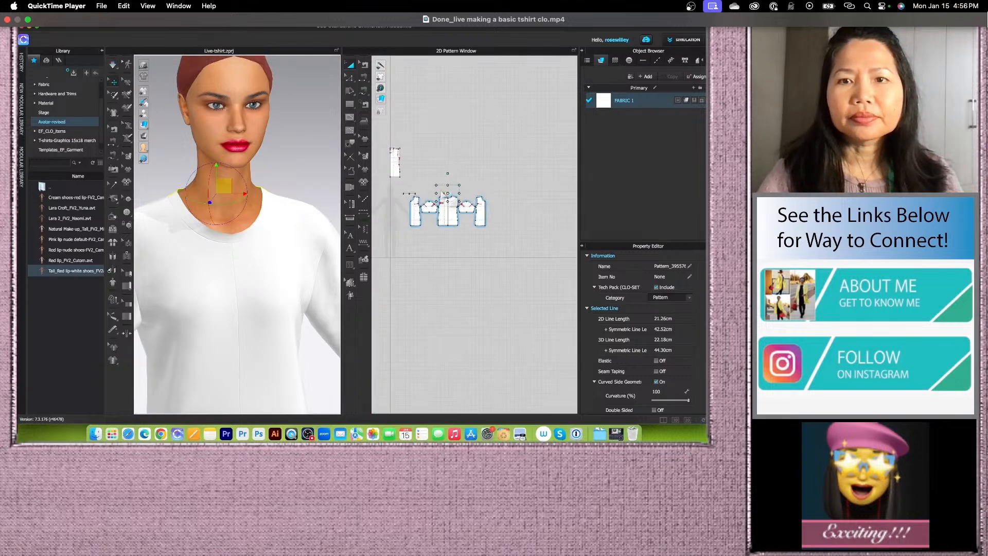
scroll(438, 199, "up", 4)
left_click(350, 77)
scroll(498, 204, "up", 5)
scroll(515, 198, "down", 4)
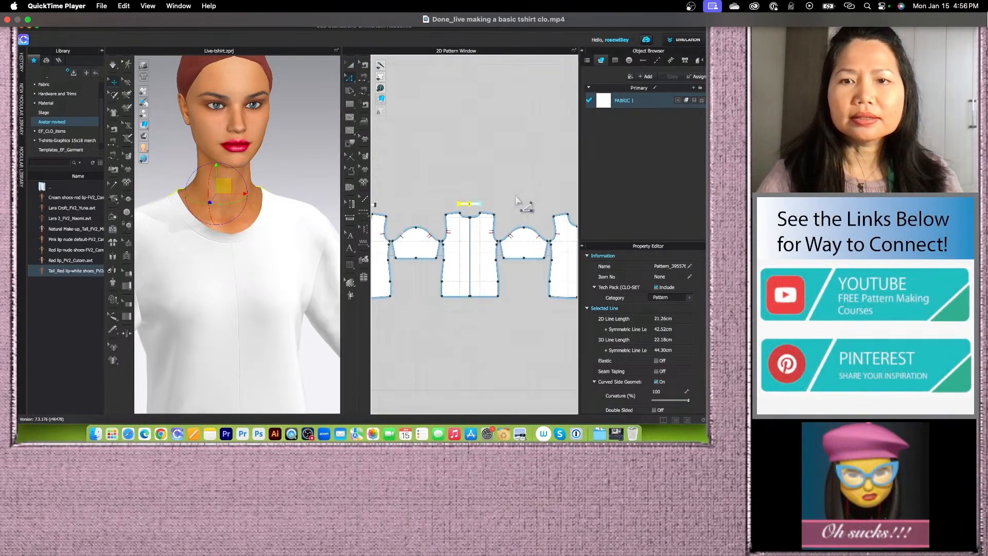
left_click(504, 188)
scroll(460, 214, "up", 8)
left_click(512, 167)
scroll(510, 168, "down", 5)
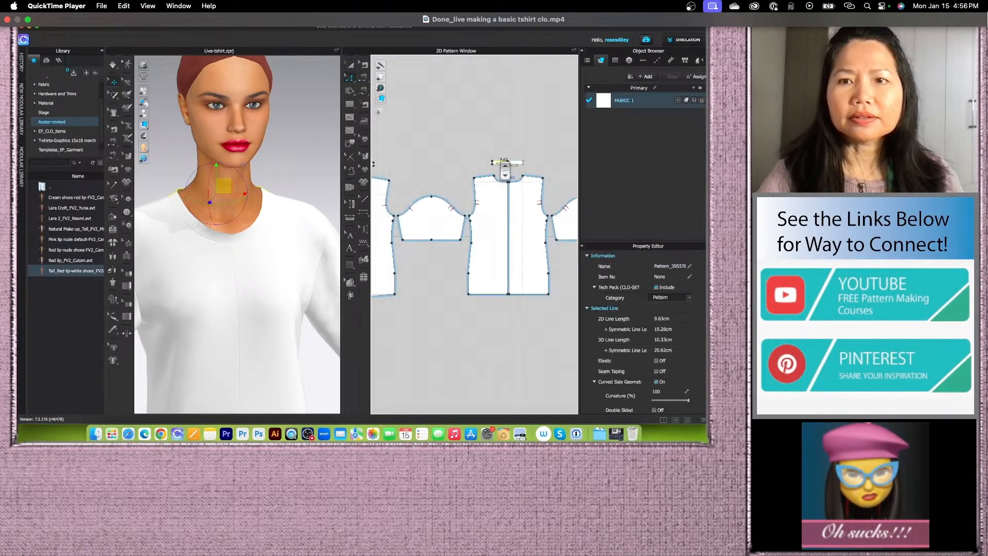
scroll(423, 164, "down", 2)
scroll(423, 163, "up", 5)
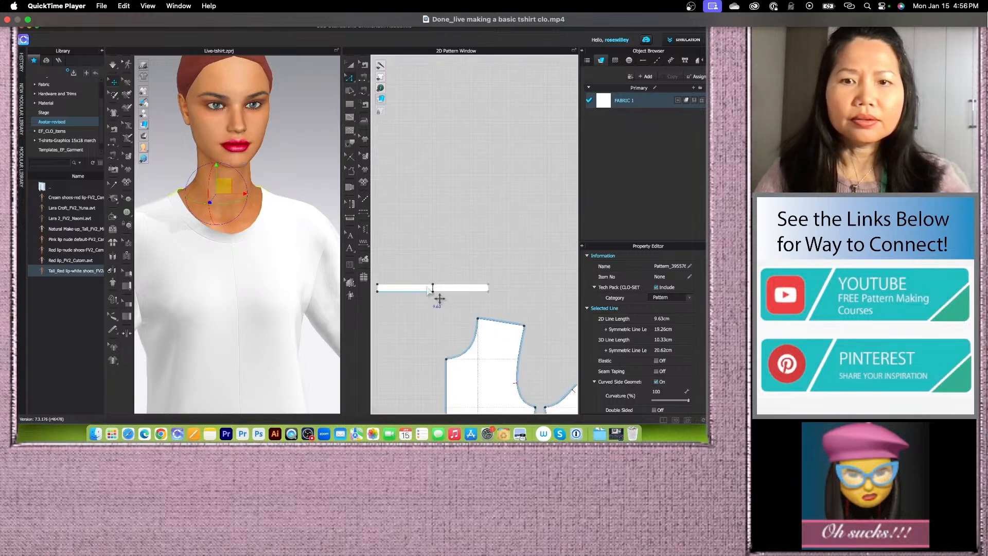
left_click(416, 287)
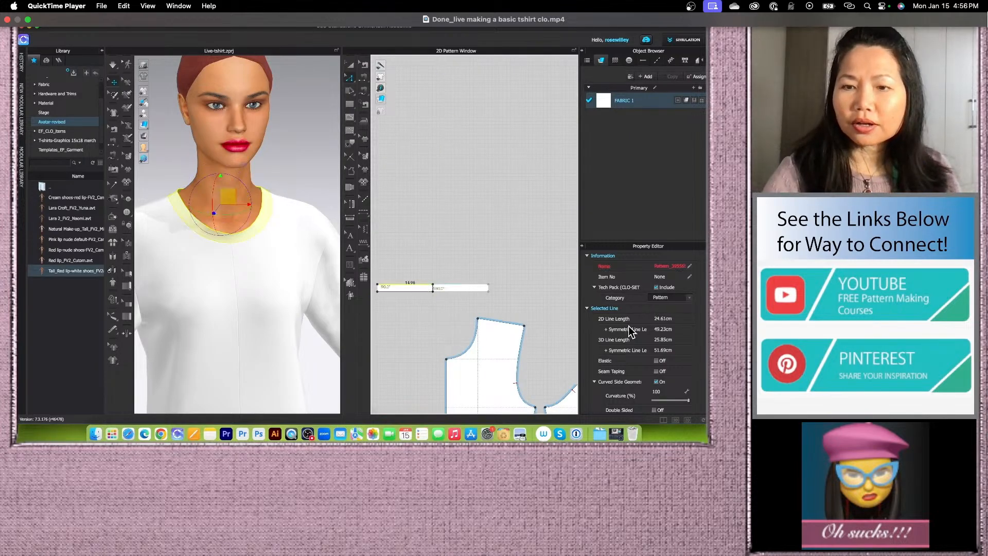
Step: Switch to the notes document in Pages and review the formulas, neckband shrinkage and elasticity, and topstitch instructions
left_click(193, 434)
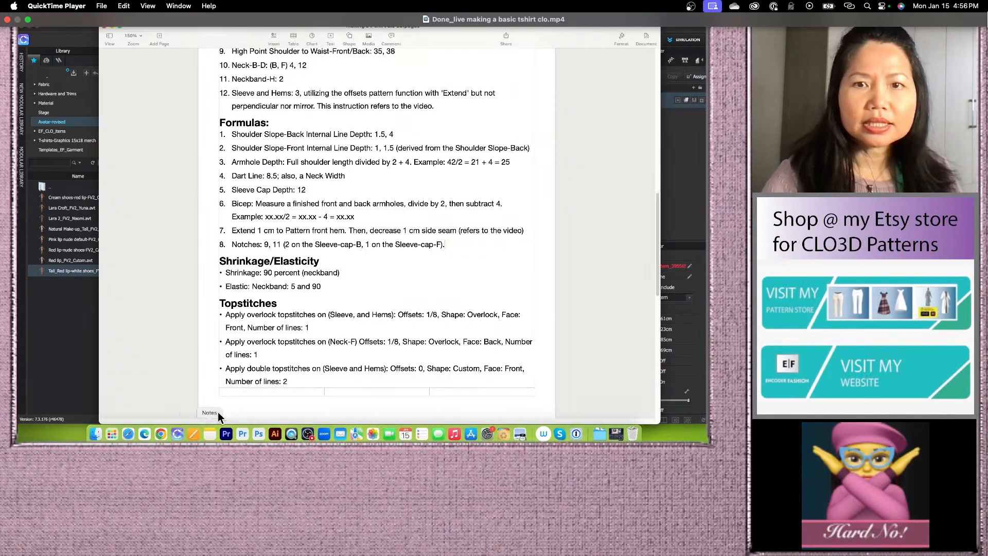
scroll(347, 224, "up", 2)
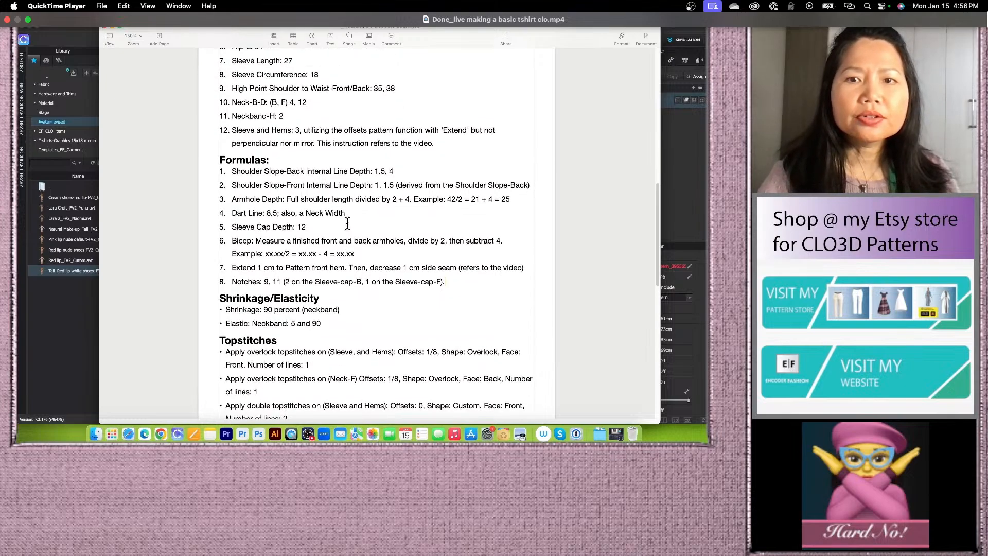
scroll(348, 223, "down", 1)
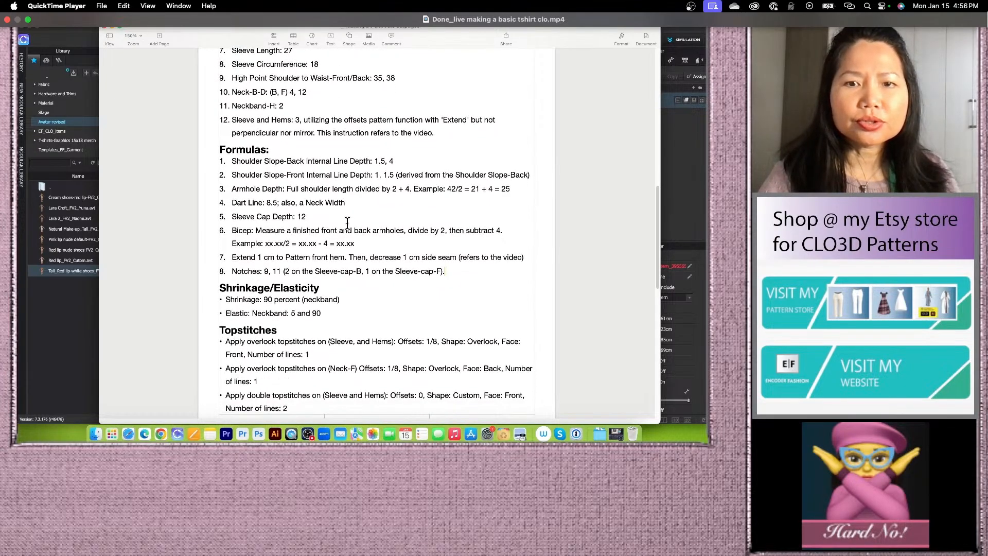
scroll(348, 223, "down", 5)
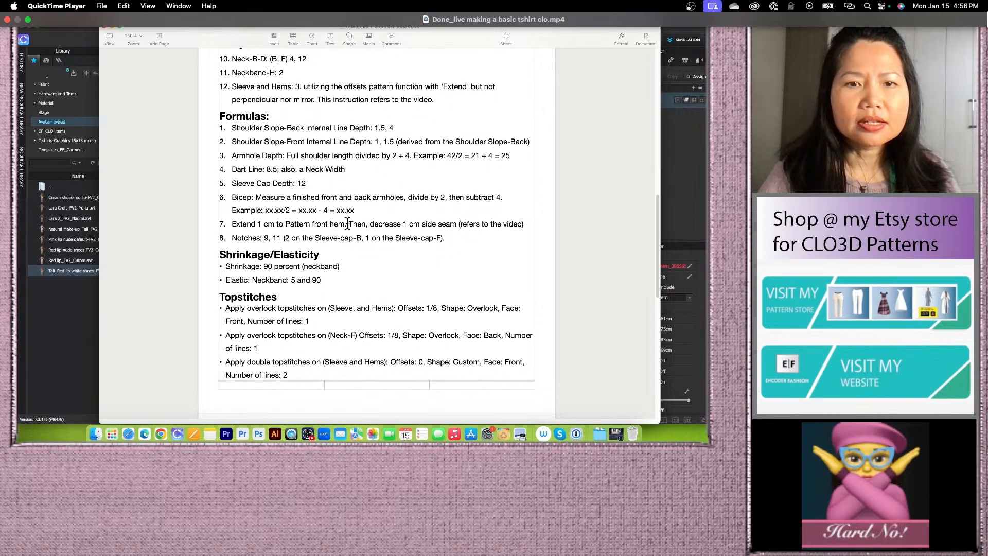
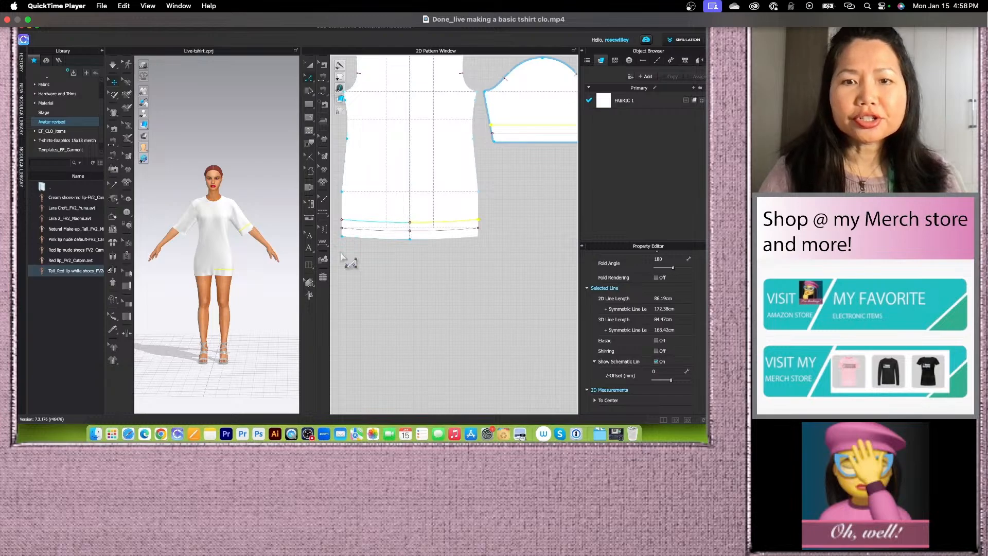
Step: Check the lengths of the middle hem lines on the front and back patterns
scroll(395, 233, "up", 2)
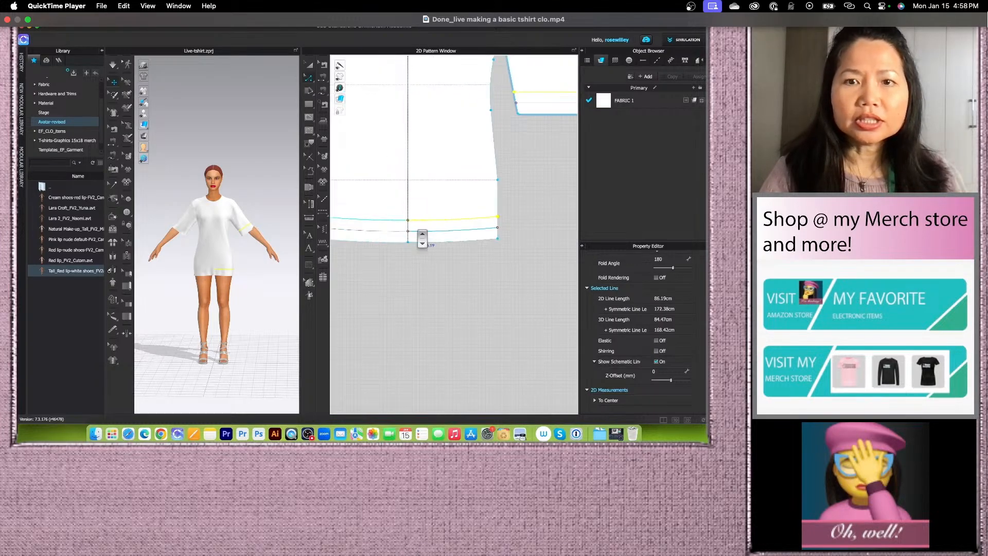
scroll(404, 253, "up", 3)
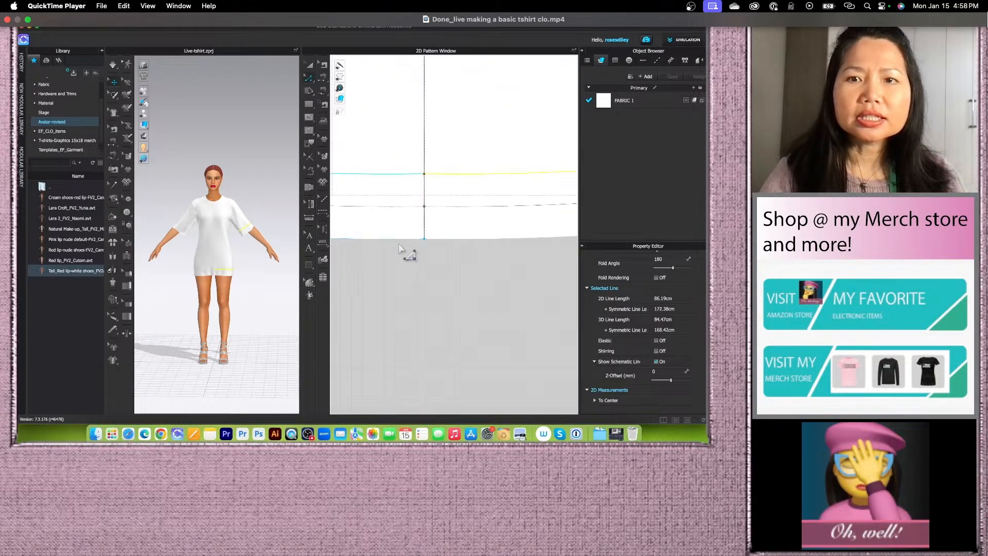
left_click(421, 174)
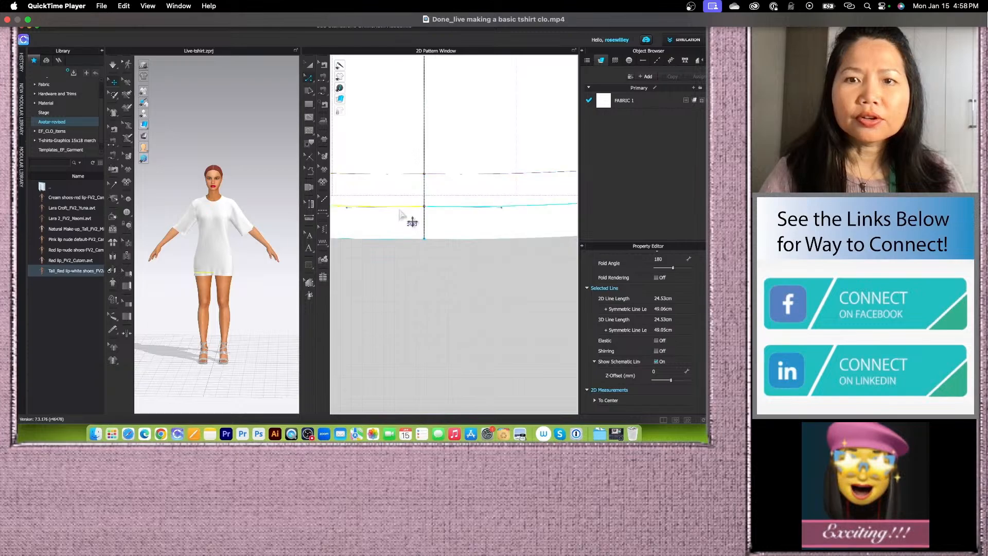
scroll(407, 211, "down", 5)
scroll(509, 208, "up", 5)
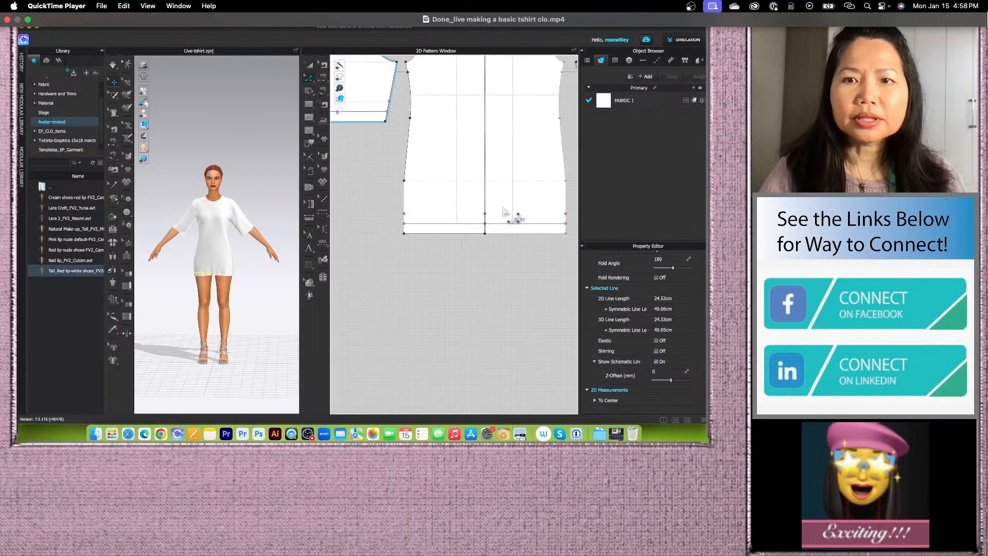
left_click(474, 215)
scroll(484, 210, "down", 5)
scroll(442, 162, "up", 3)
scroll(439, 159, "down", 3)
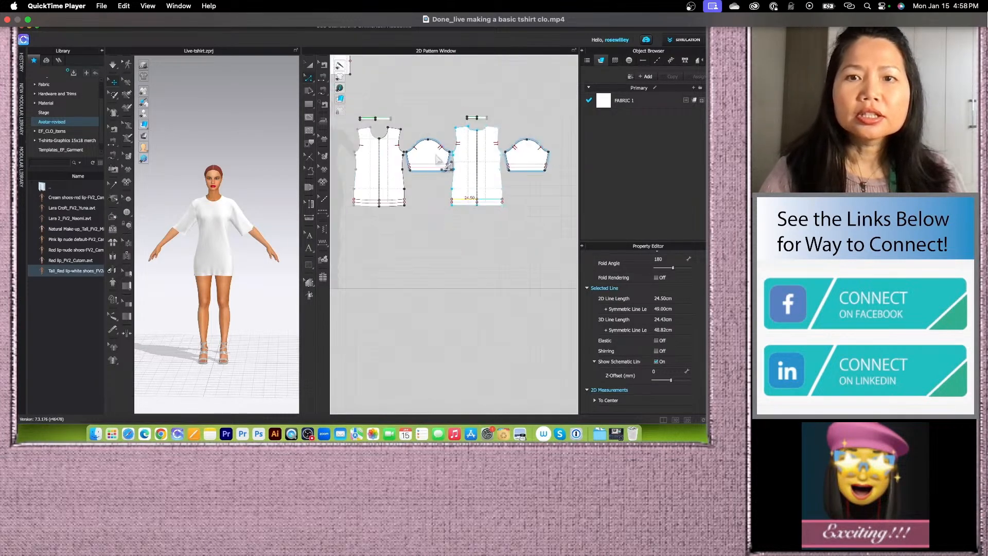
Step: Strengthen the front, back, sleeve and neckband pattern pieces together
left_click(308, 65)
scroll(414, 209, "down", 2)
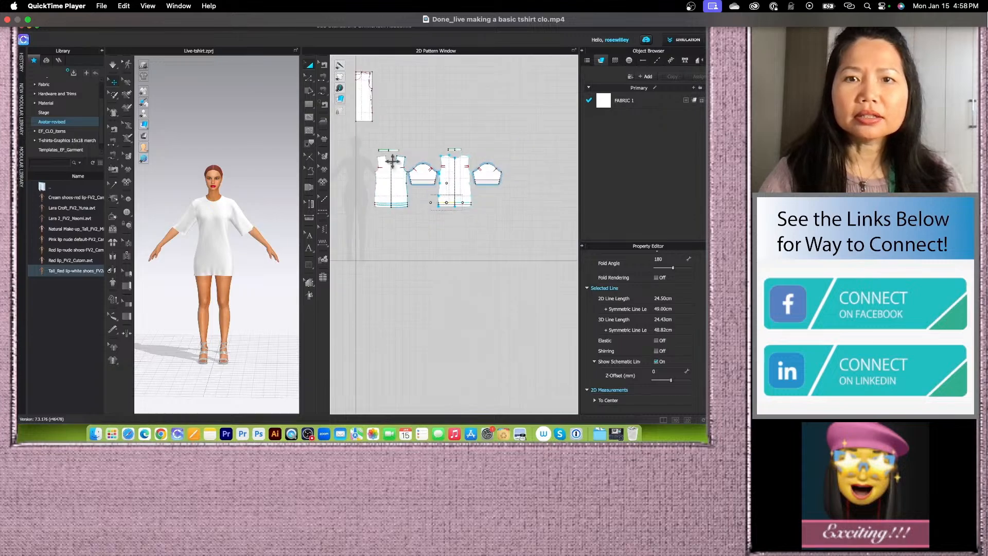
left_click_drag(359, 144, 550, 259)
right_click(464, 195)
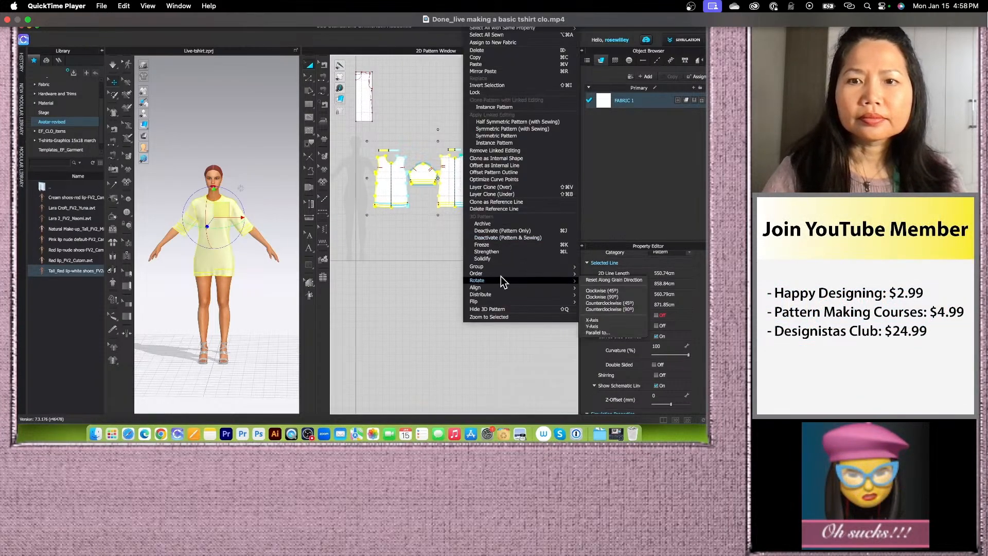
left_click(494, 252)
Step: Simulate the strengthened garment on the avatar, stop the simulation and clear the piece selection
left_click(113, 64)
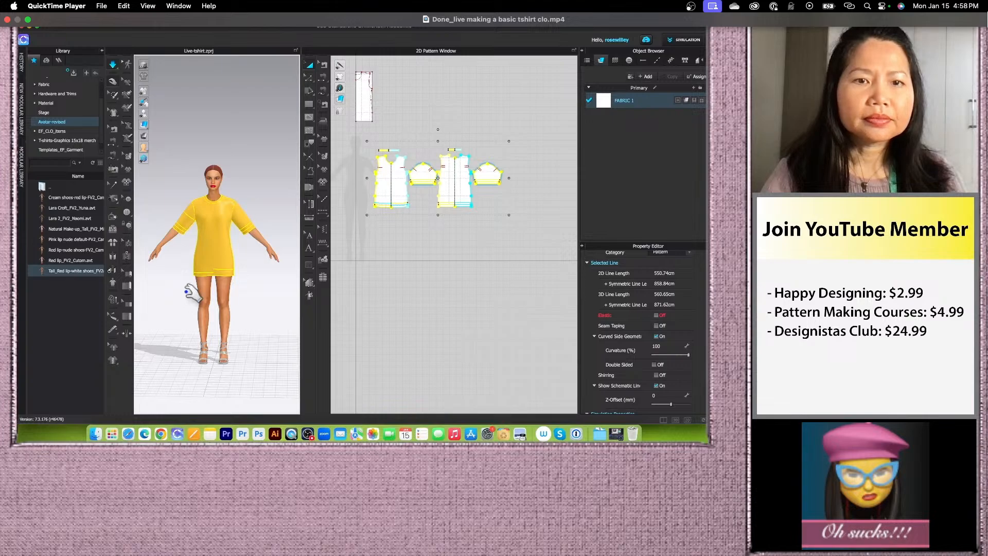
left_click(113, 65)
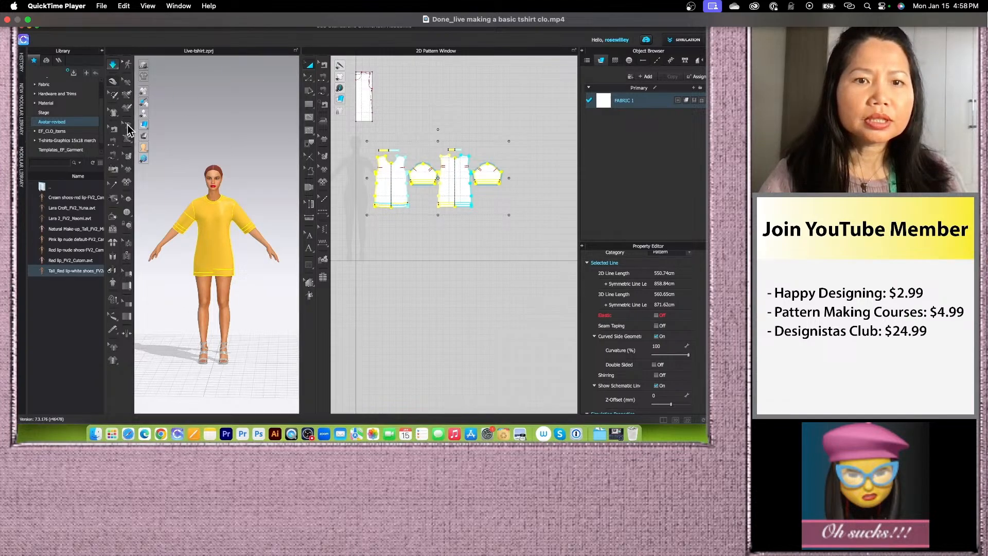
left_click(212, 283)
scroll(204, 284, "up", 4)
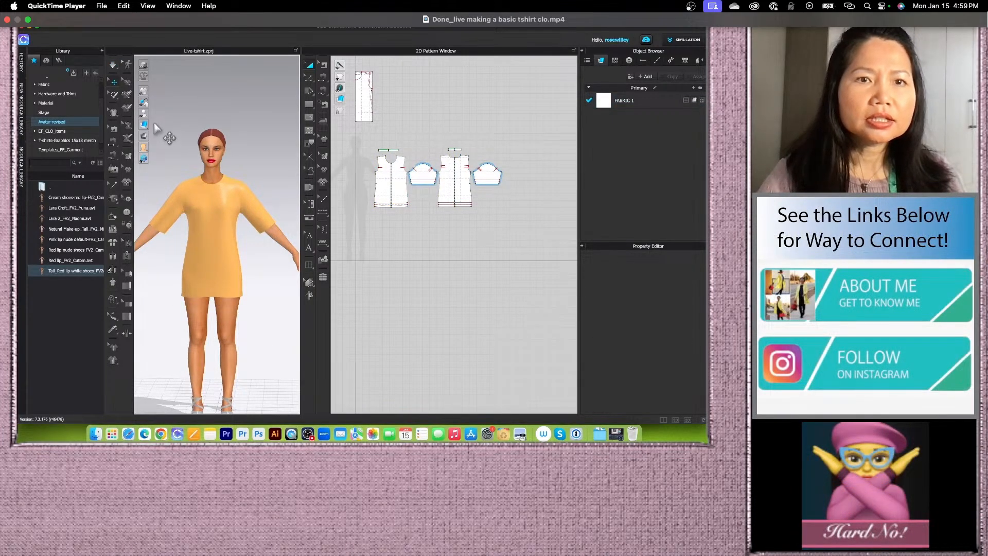
Step: Show the internal hem lines on the 3D garment and hide its baselines
mouse_move(145, 91)
left_click(198, 91)
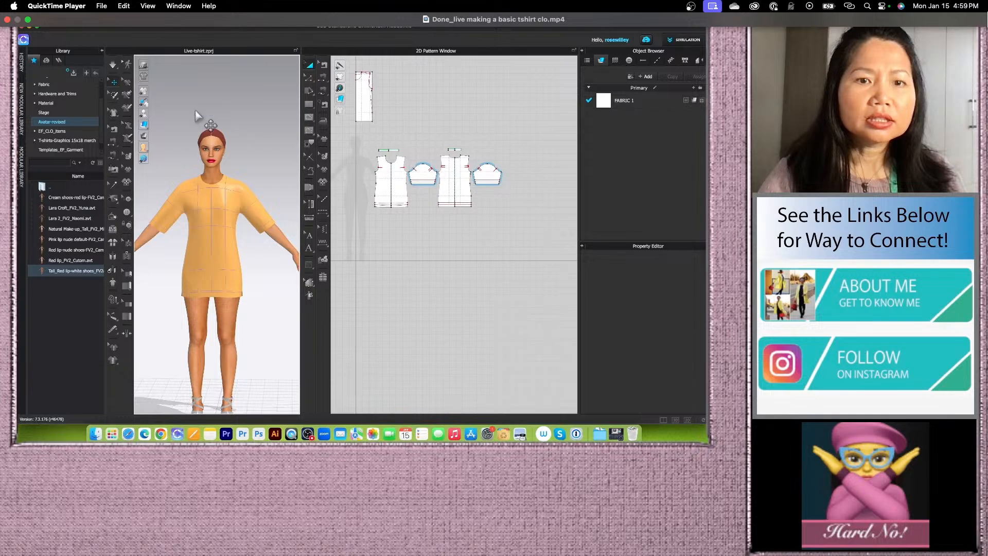
scroll(216, 340, "up", 2)
mouse_move(144, 92)
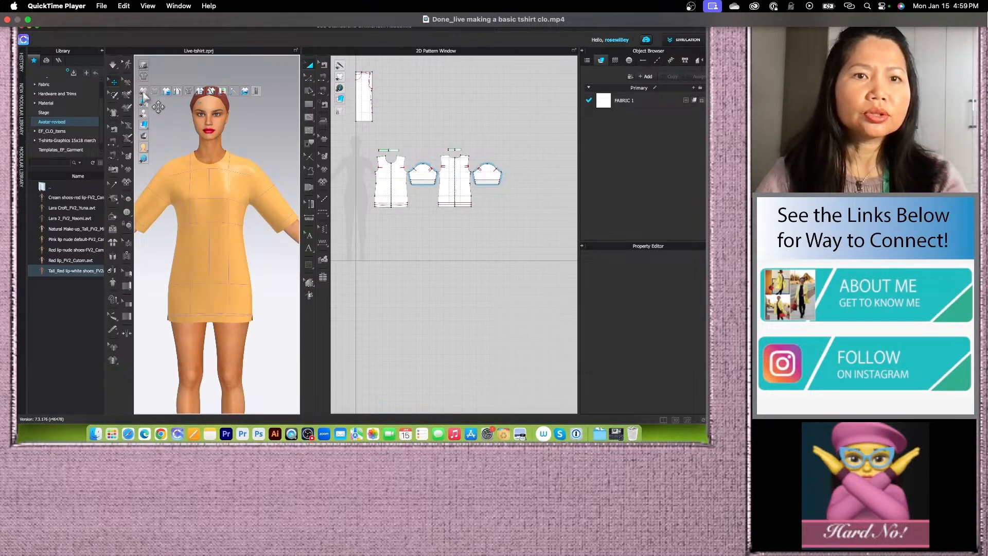
scroll(247, 268, "up", 2)
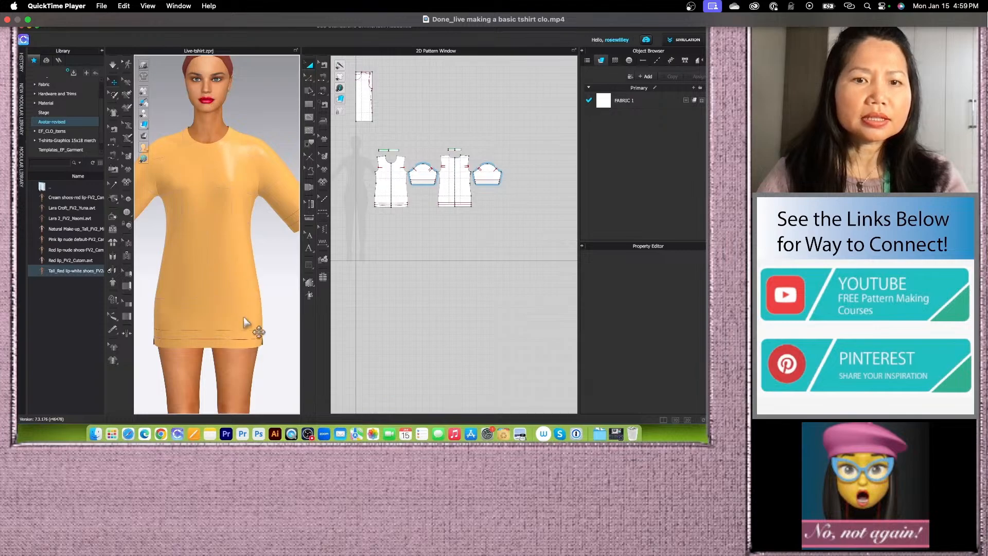
Step: Fold the front hem along its internal line with a fold angle of 0 and fold rendering on
middle_click_drag(269, 313, 272, 219)
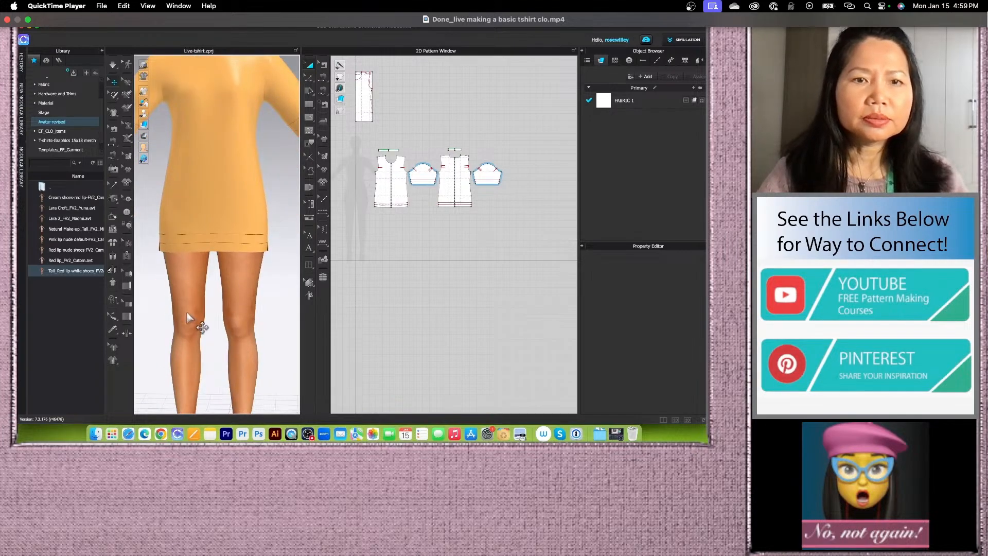
right_click_drag(191, 318, 221, 315)
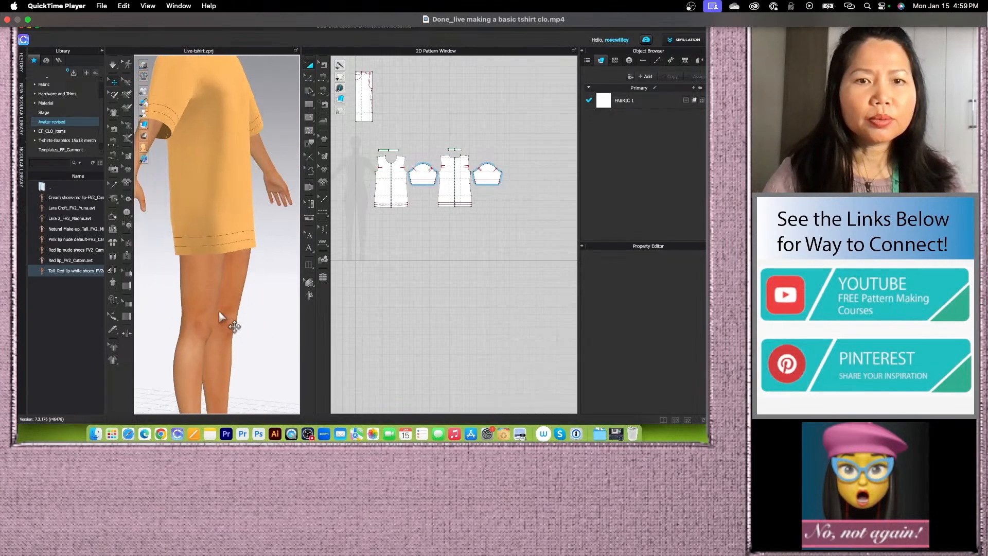
left_click(115, 217)
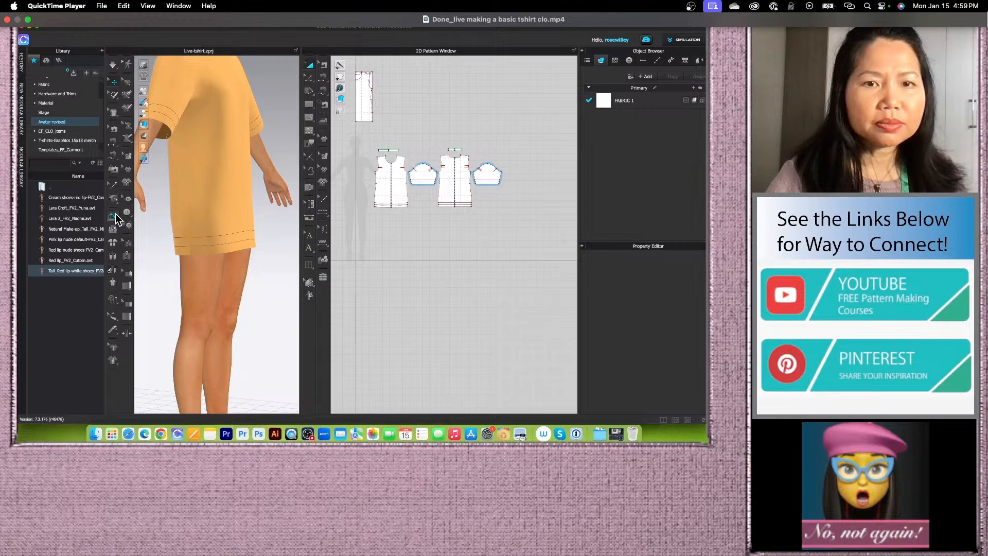
left_click(234, 246)
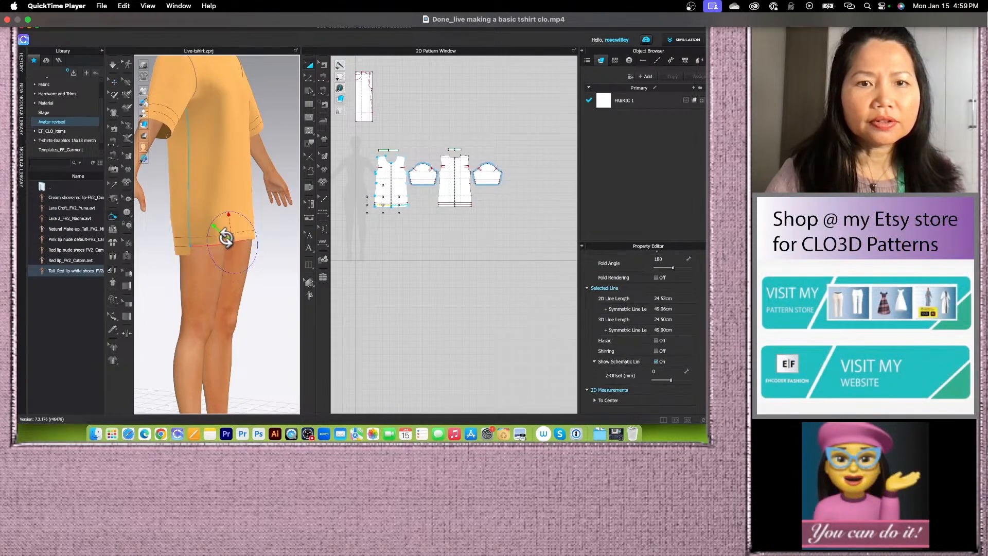
left_click_drag(227, 236, 227, 234)
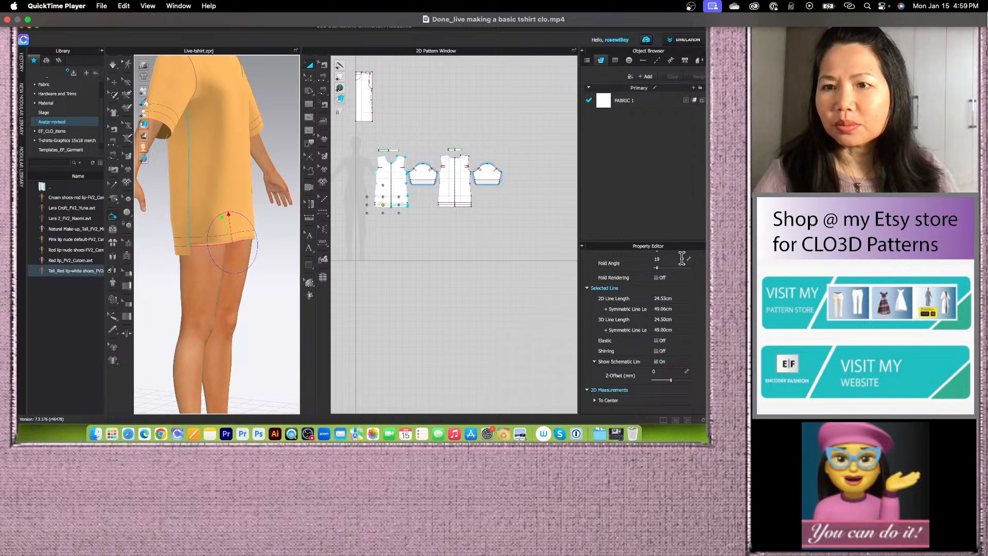
scroll(659, 286, "up", 3)
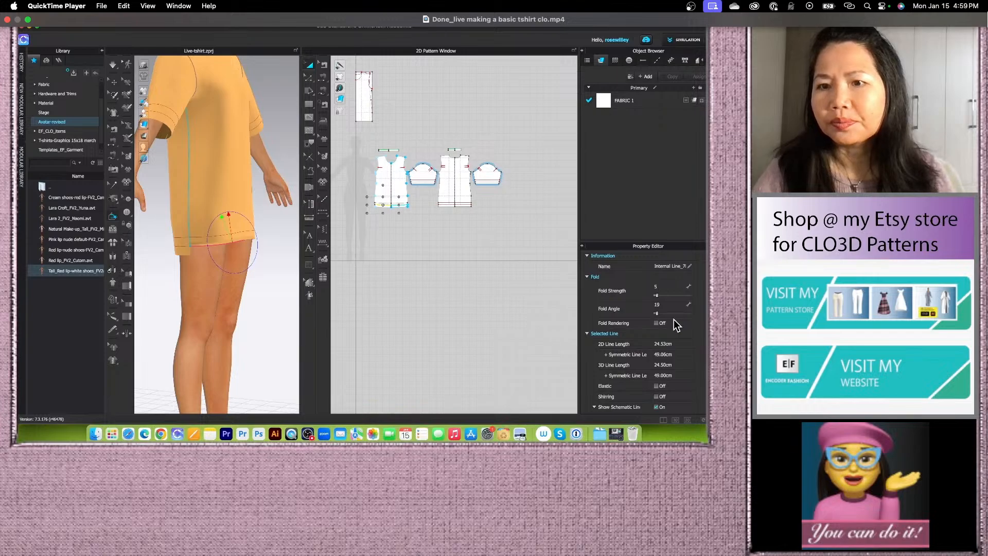
left_click(656, 324)
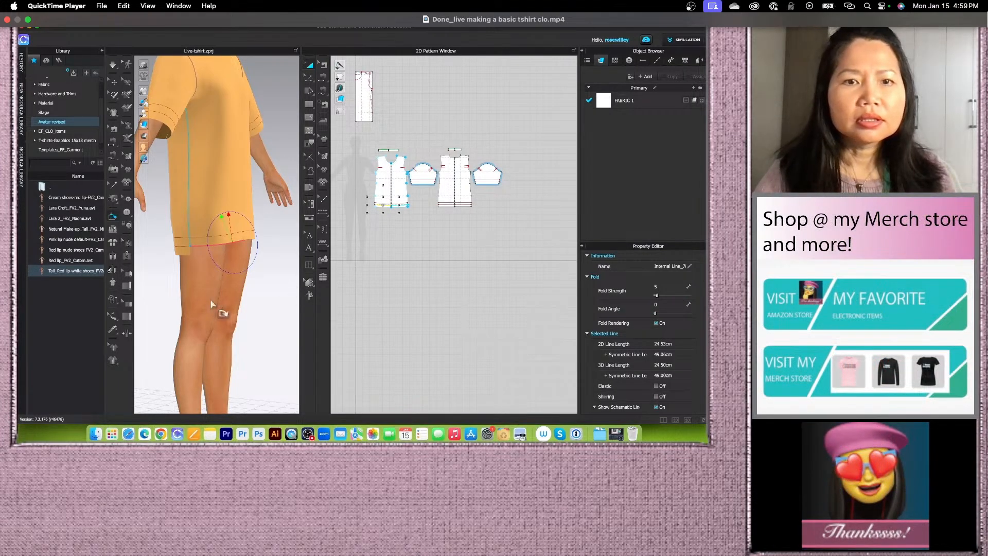
Step: Fold the back hem along its internal line with a fold angle of 0 and fold rendering on
right_click_drag(211, 302, 273, 305)
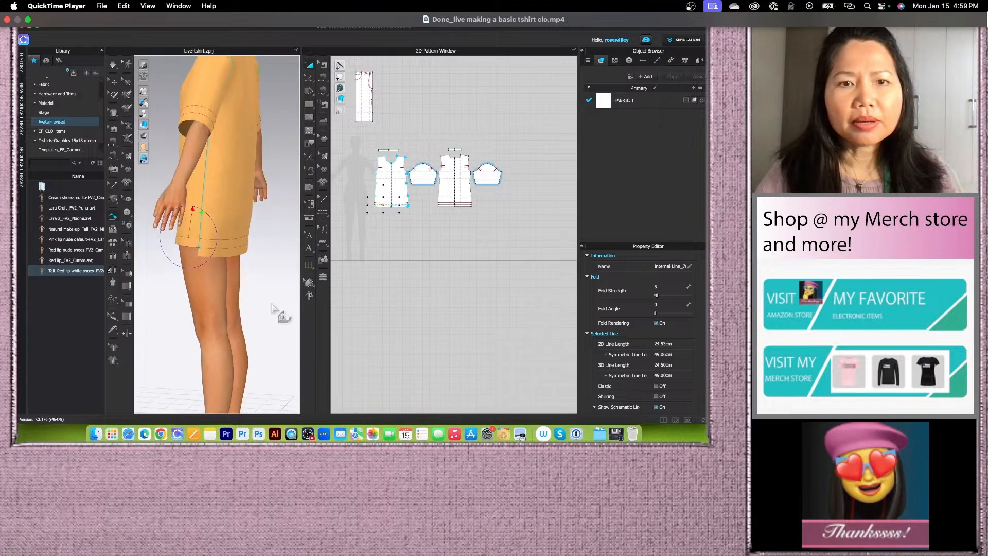
left_click(245, 250)
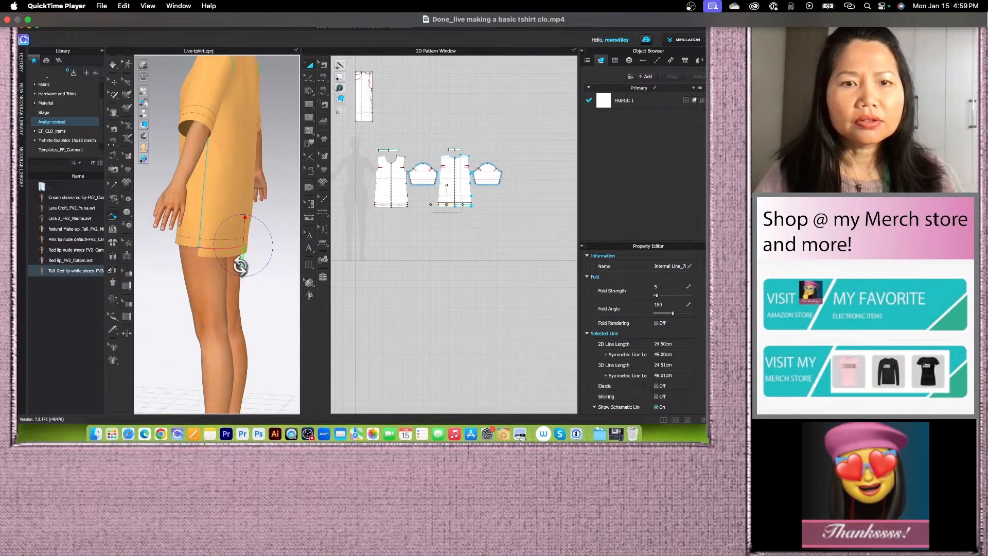
left_click_drag(240, 266, 233, 222)
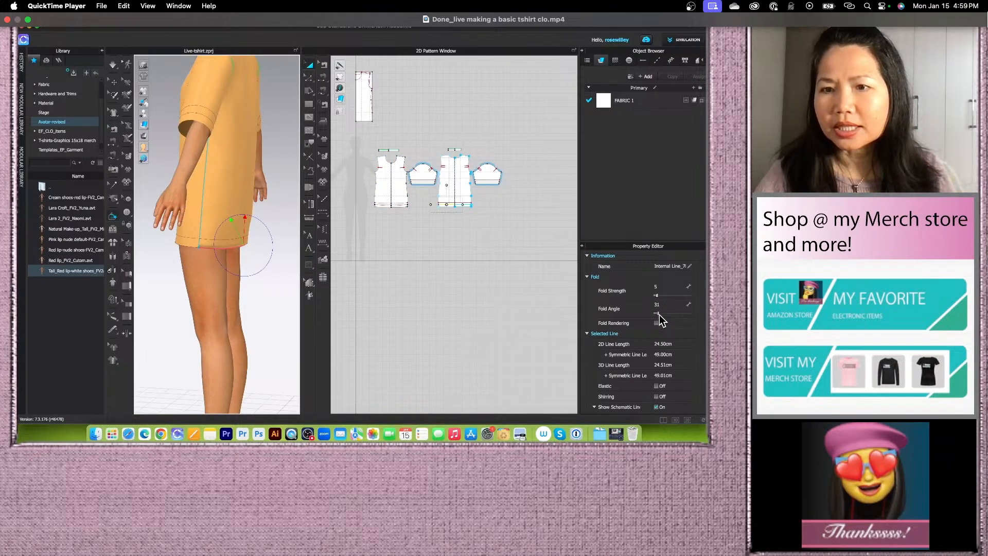
left_click_drag(659, 313, 643, 317)
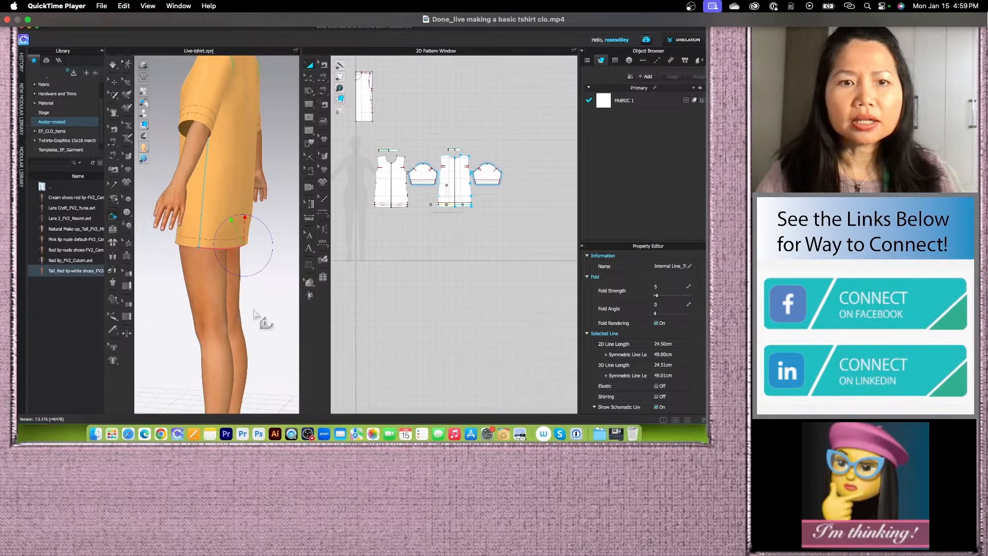
Step: Fold the sleeve hem along its internal line with a fold angle of 0 and fold rendering on
scroll(253, 310, "down", 5)
right_click_drag(169, 322, 283, 171)
left_click(281, 163)
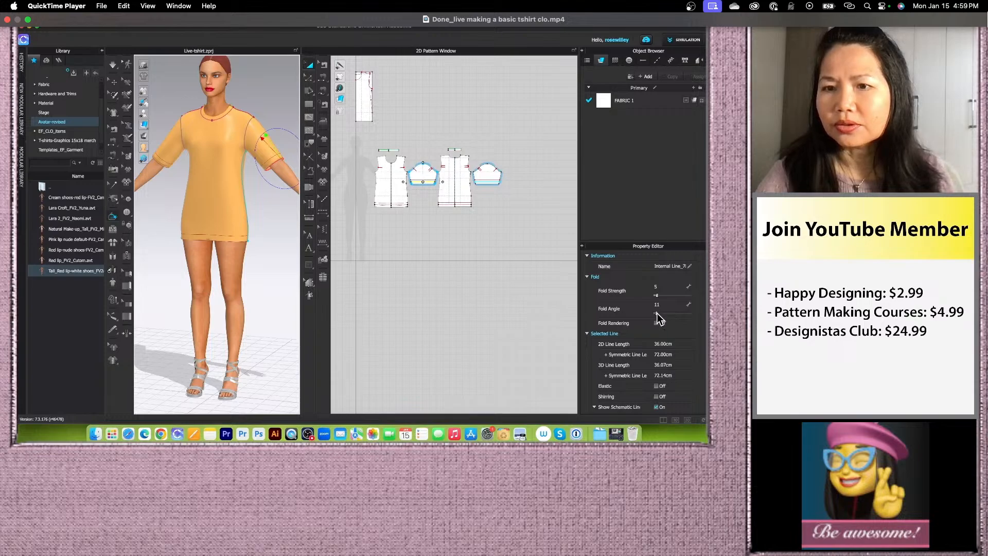
left_click_drag(656, 313, 628, 313)
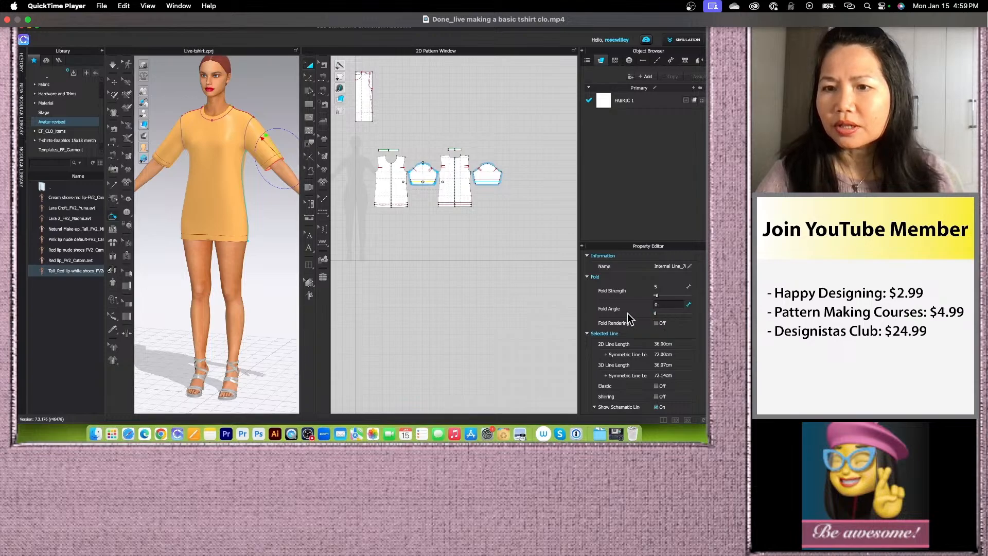
left_click(657, 325)
scroll(272, 252, "down", 2)
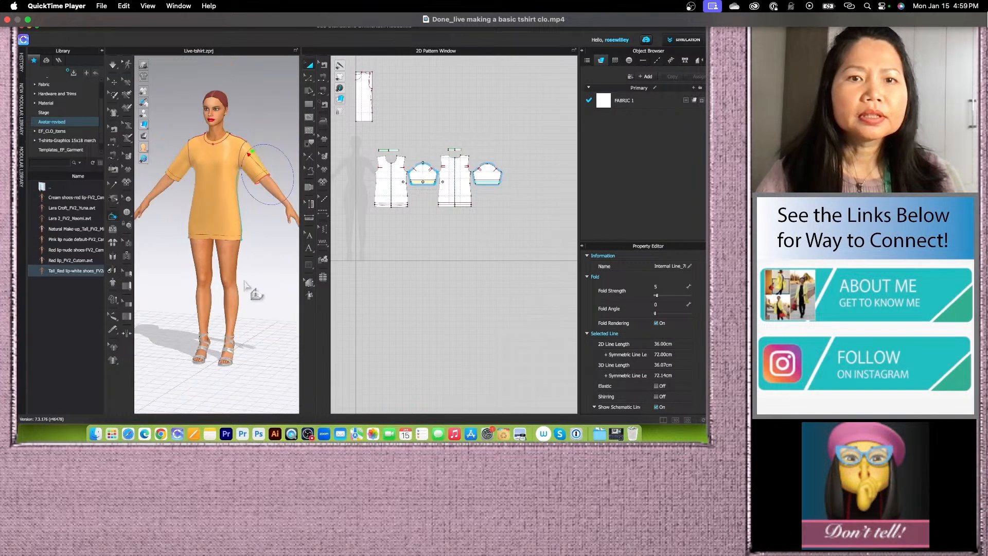
Step: Simulate the folded hems on the garment, hide the avatar and stop the simulation
mouse_move(245, 284)
right_mouse_down()
mouse_move(276, 287)
mouse_move(261, 283)
right_mouse_up()
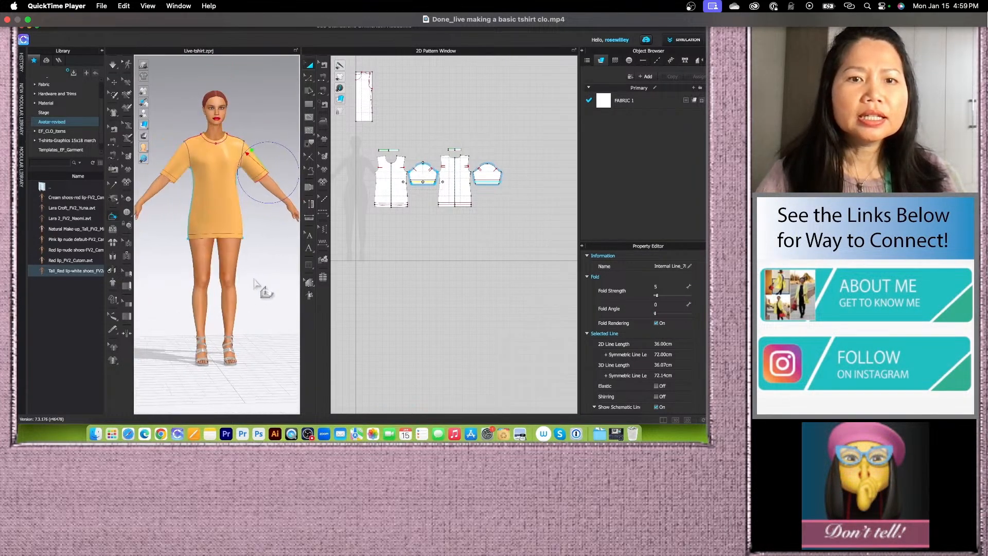
left_click(114, 65)
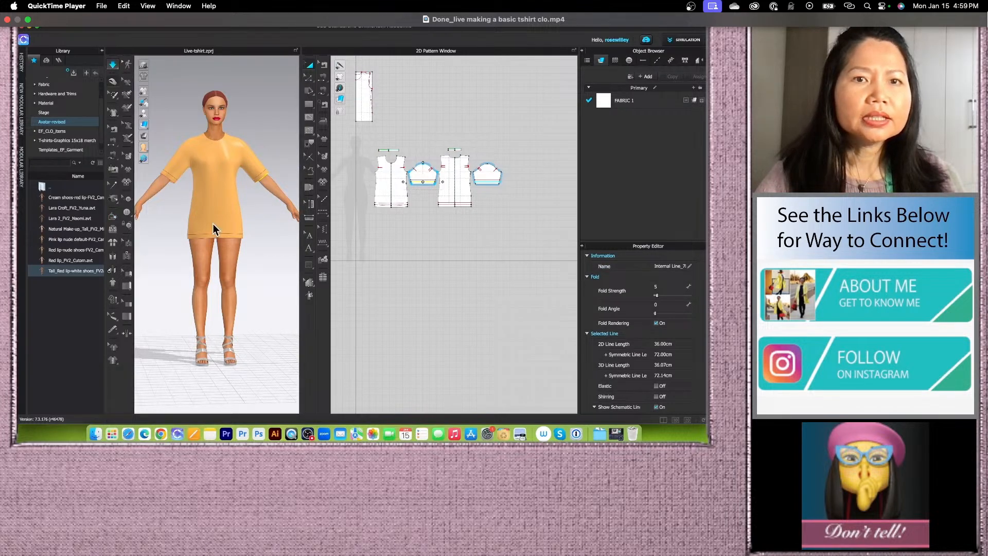
scroll(212, 224, "up", 2)
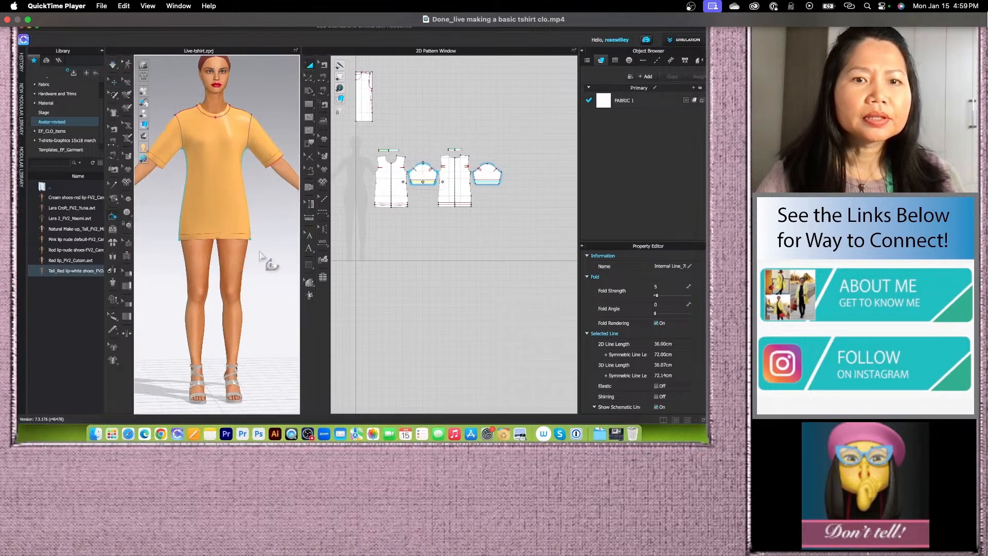
left_click(156, 114)
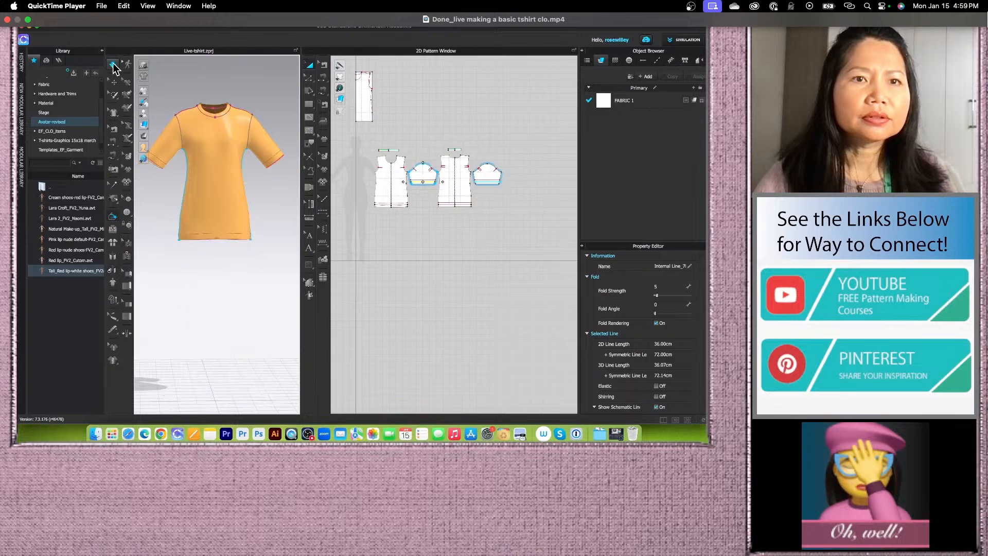
left_click(114, 82)
scroll(222, 275, "down", 3)
scroll(226, 275, "up", 2)
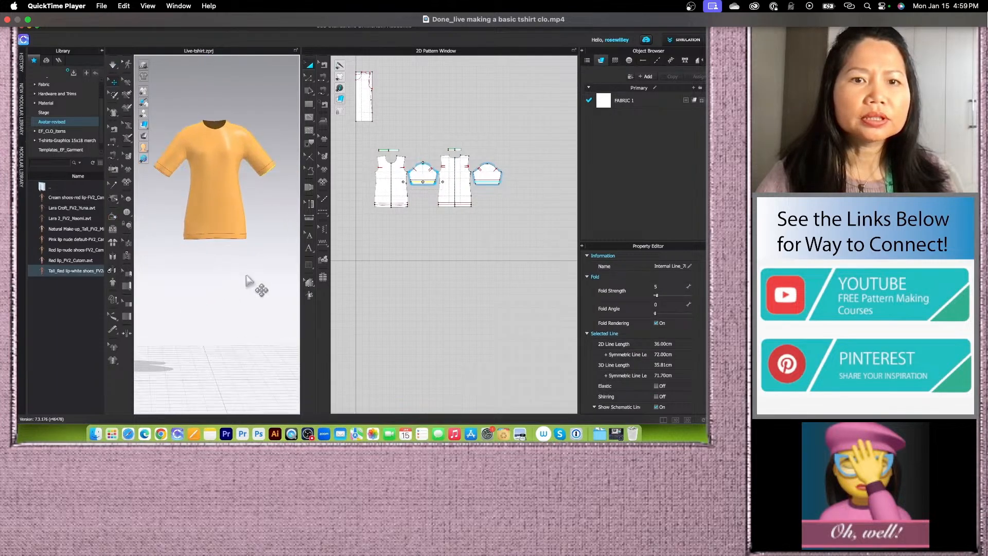
right_click_drag(245, 276, 236, 276)
Step: Sew the bottom edges of the sleeve, front and back to their upper internal hem lines, and simulate the garment
scroll(416, 179, "up", 5)
scroll(439, 186, "down", 2)
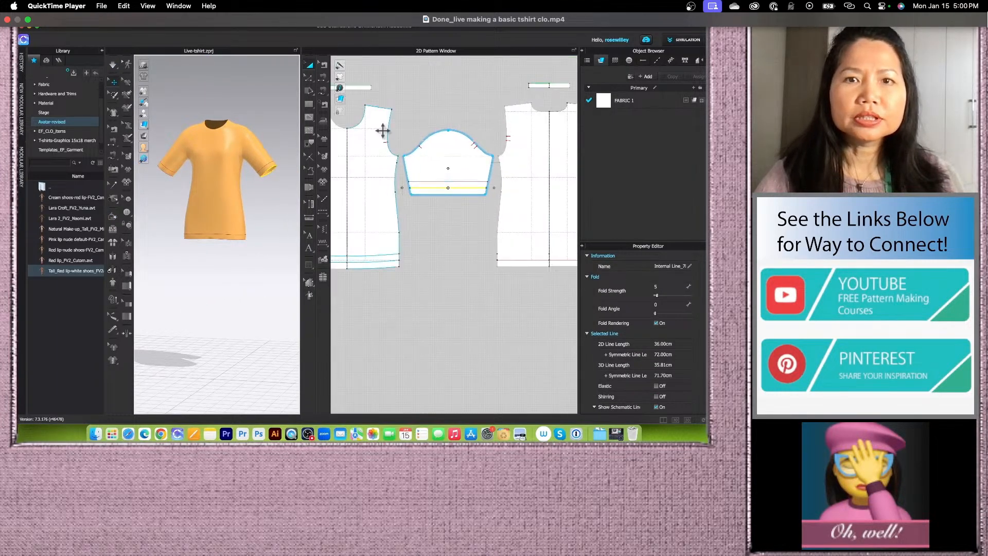
left_click(323, 78)
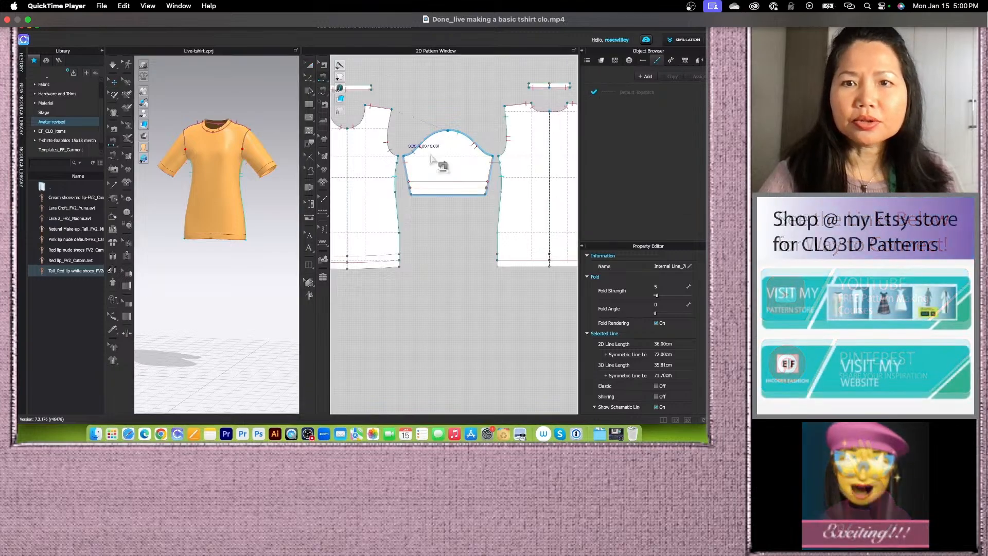
left_click(437, 199)
scroll(447, 235, "down", 3)
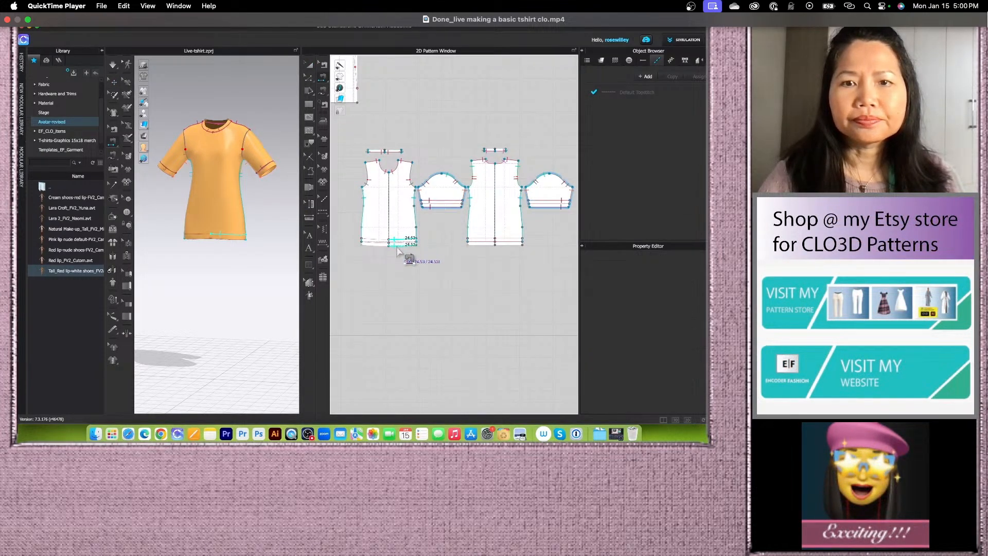
left_click(482, 242)
left_click(482, 239)
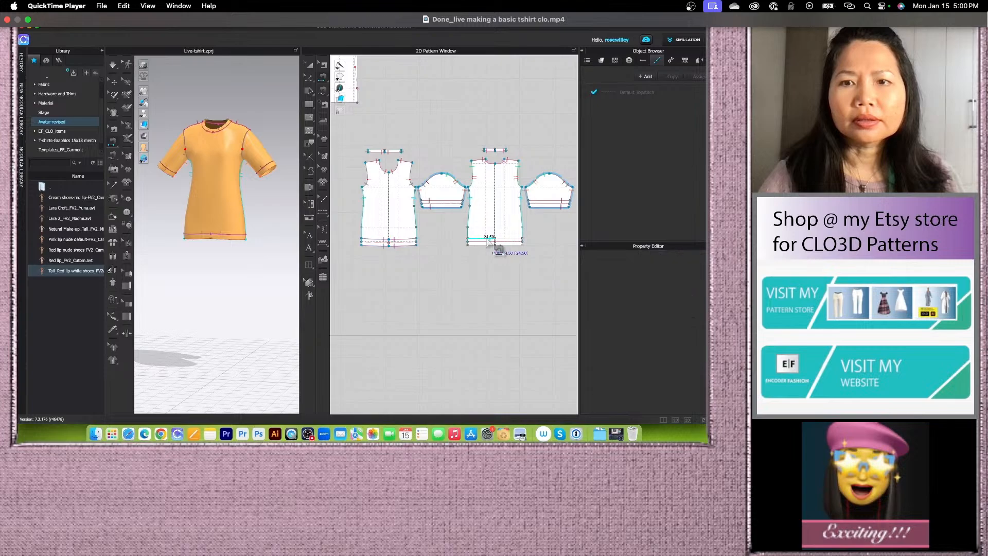
left_click(491, 247)
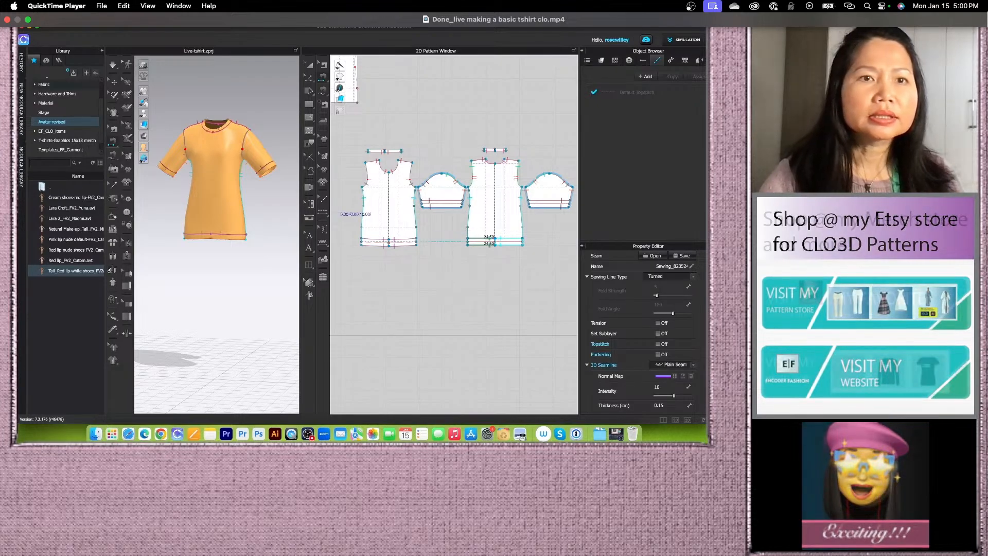
left_click(113, 65)
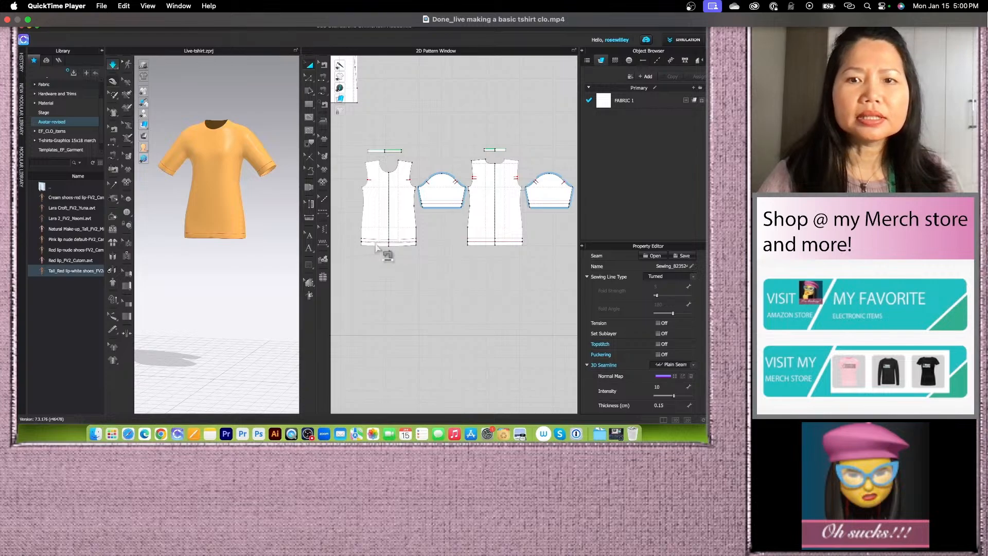
Step: Extend the side seam sewing on the front and back pieces down to the bottom hem corners
scroll(376, 244, "up", 7)
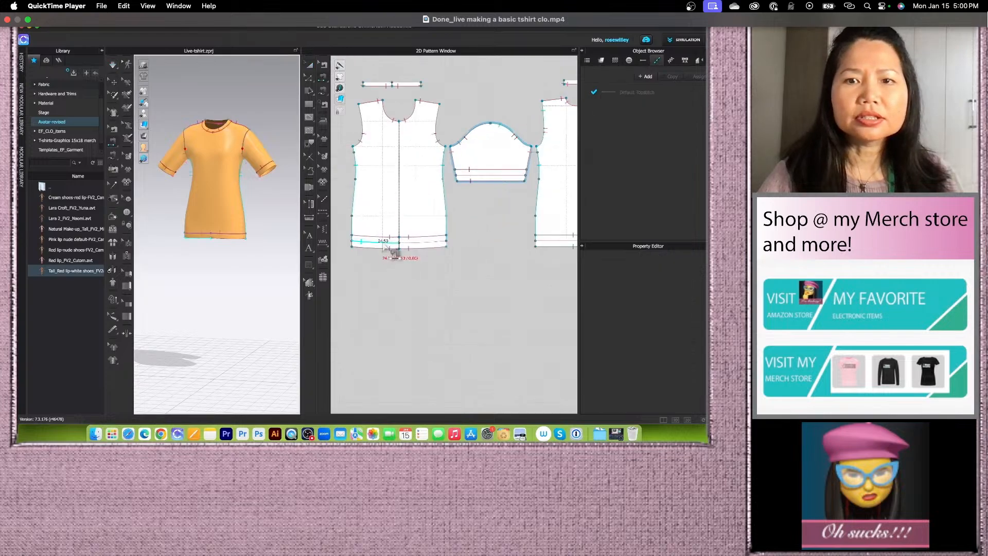
left_click(325, 67)
scroll(418, 236, "down", 5)
scroll(467, 244, "up", 8)
left_click_drag(495, 208, 506, 257)
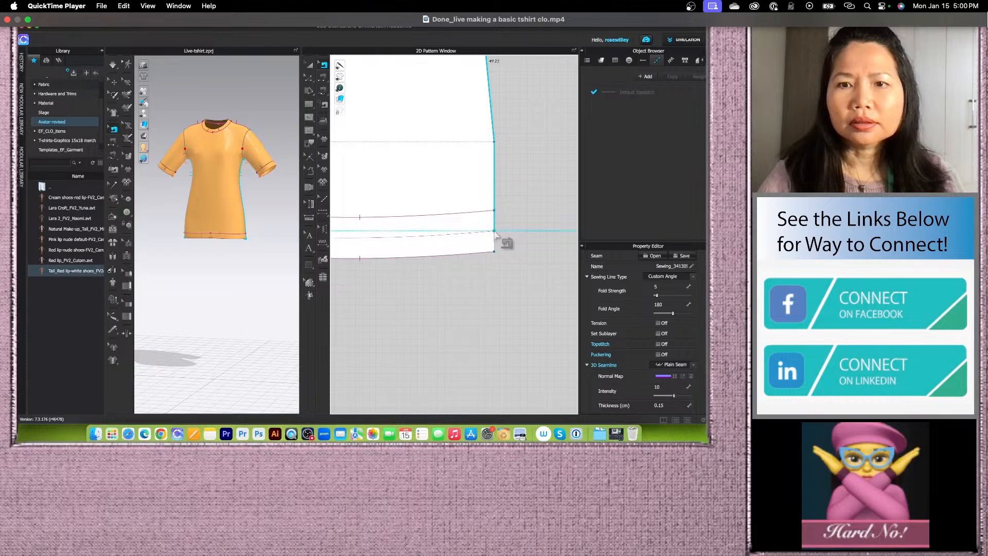
left_click_drag(495, 232, 494, 252)
scroll(488, 243, "down", 6)
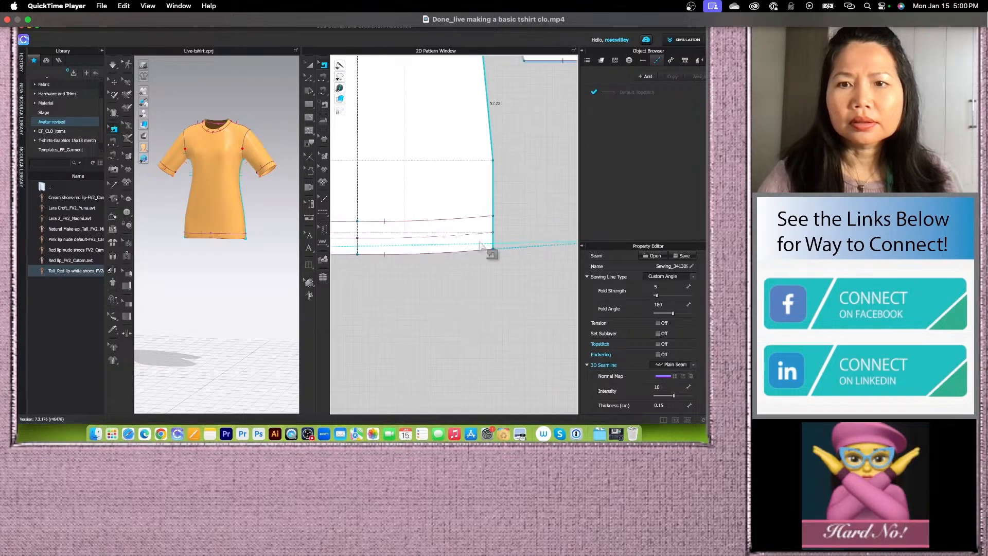
scroll(426, 249, "down", 2)
scroll(512, 252, "up", 10)
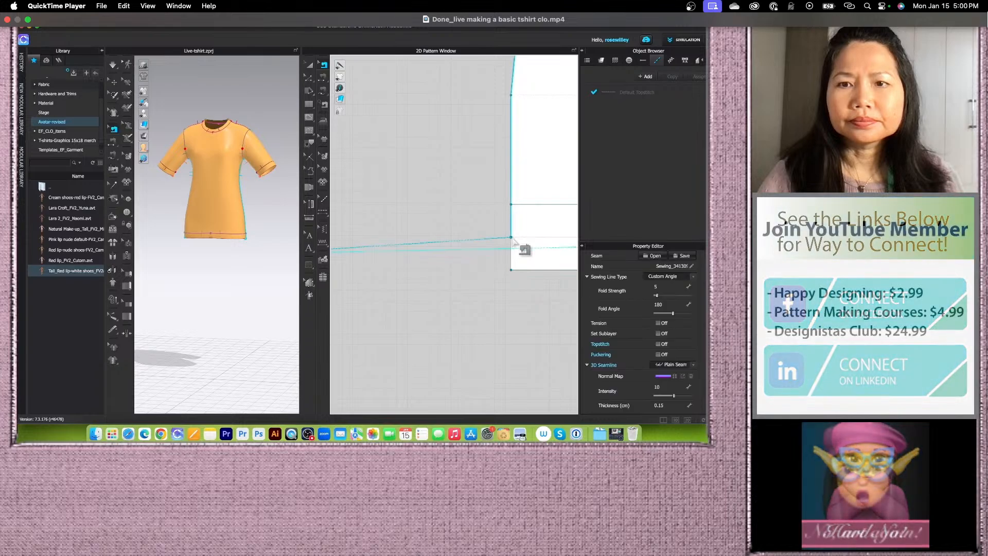
left_click_drag(513, 241, 511, 273)
scroll(488, 263, "down", 8)
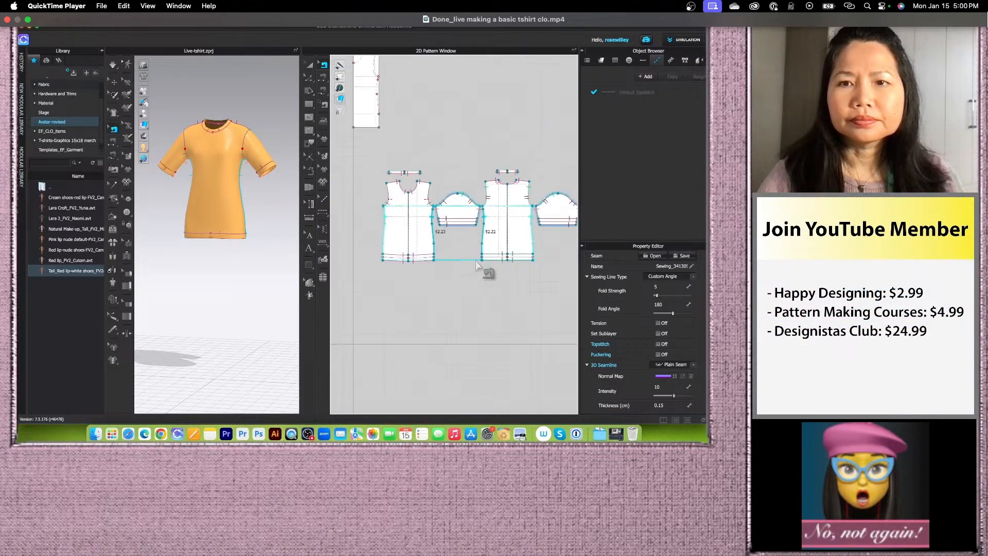
Step: Extend the underarm seam sewing on both sides of the sleeve down to the sleeve hem corners
scroll(533, 275, "up", 8)
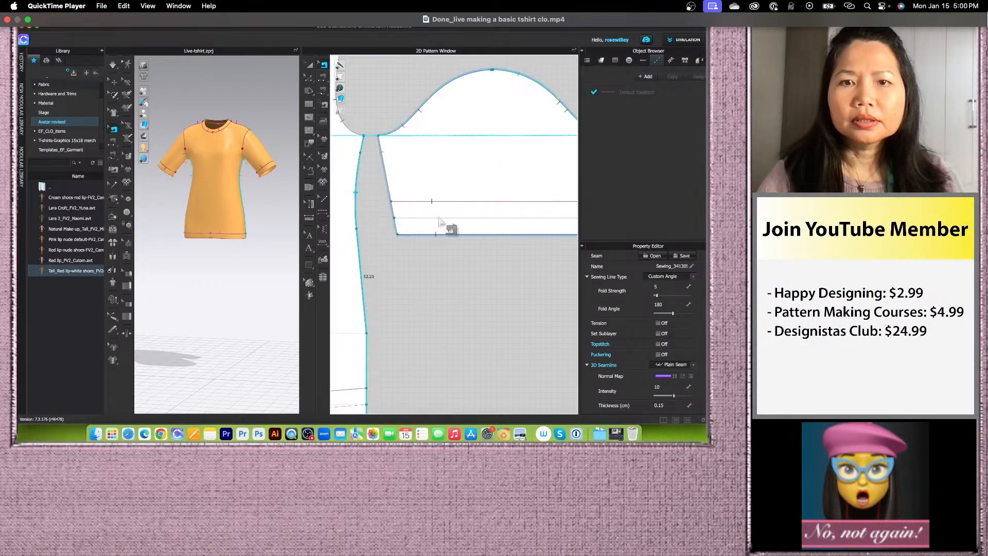
left_click(396, 234)
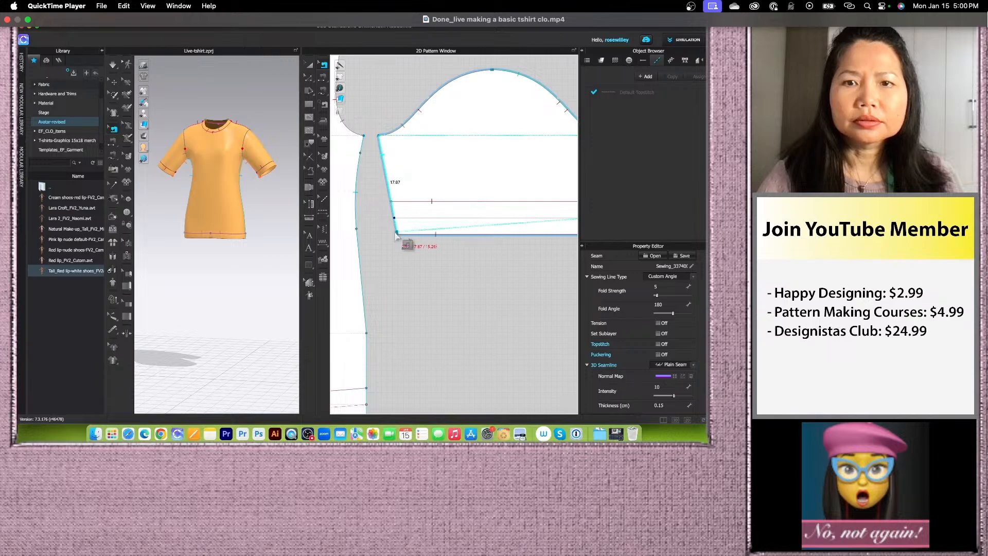
scroll(396, 234, "down", 5)
scroll(446, 233, "up", 5)
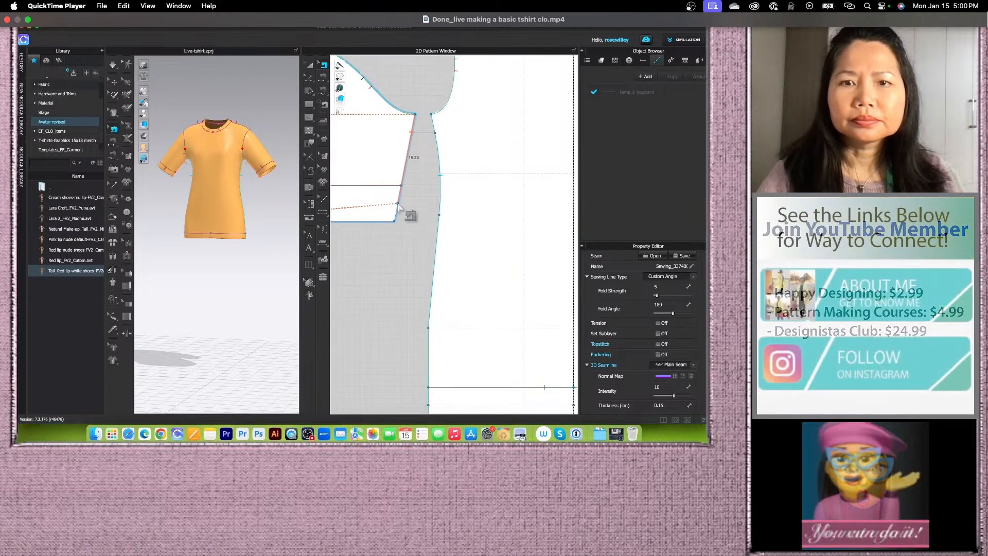
scroll(493, 225, "down", 2)
scroll(494, 224, "down", 4)
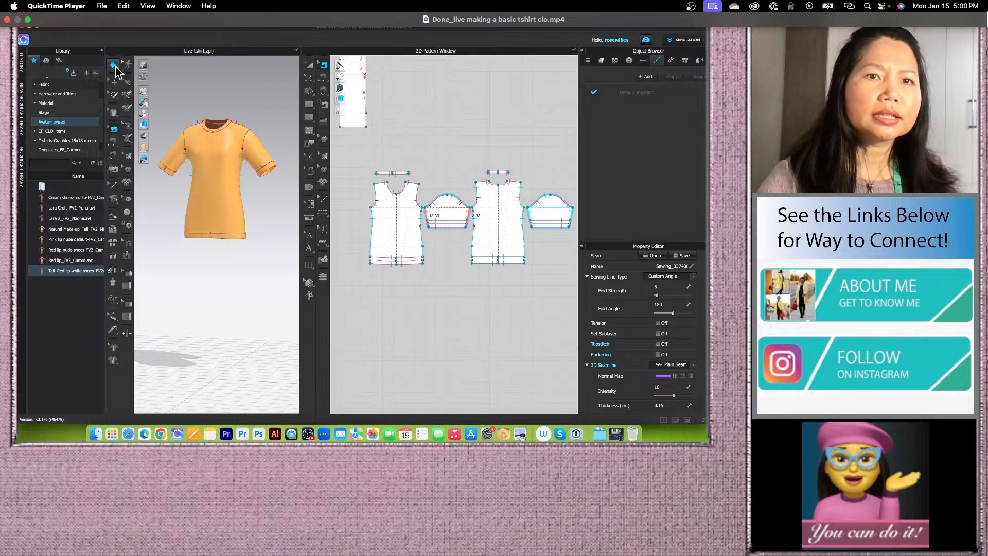
Step: Simulate the garment with the corrected side and underarm seams, and stop the simulation
left_click(114, 65)
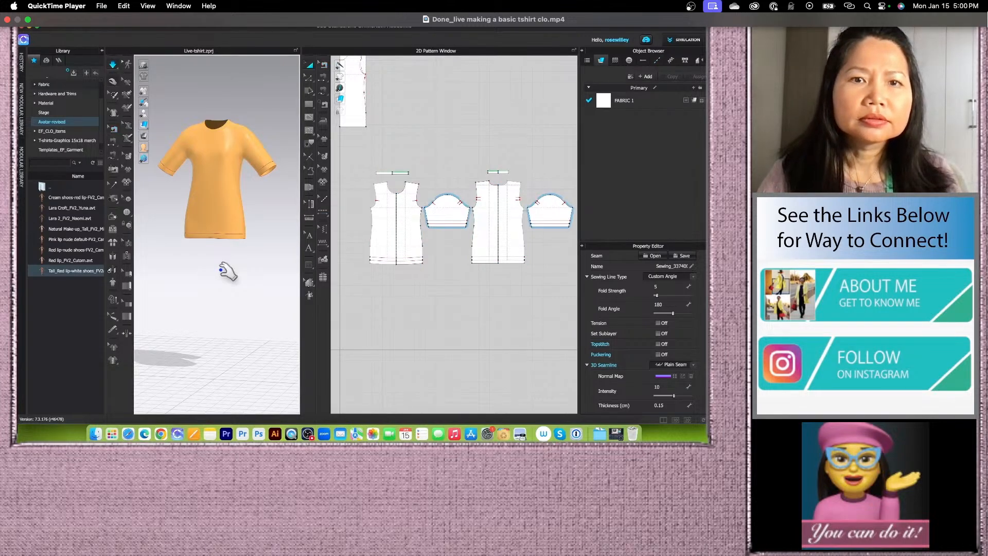
scroll(226, 278, "up", 3)
left_click(116, 64)
left_click(113, 129)
scroll(230, 274, "down", 2)
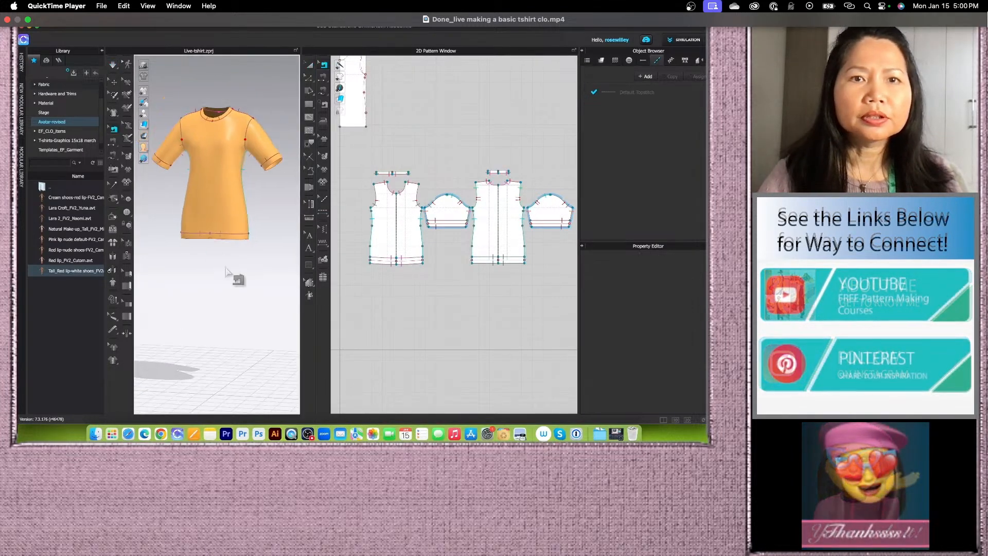
Step: Unstrengthen the front, back, sleeve and neckband pattern pieces together and clear the selection
scroll(393, 196, "down", 4)
left_click(310, 65)
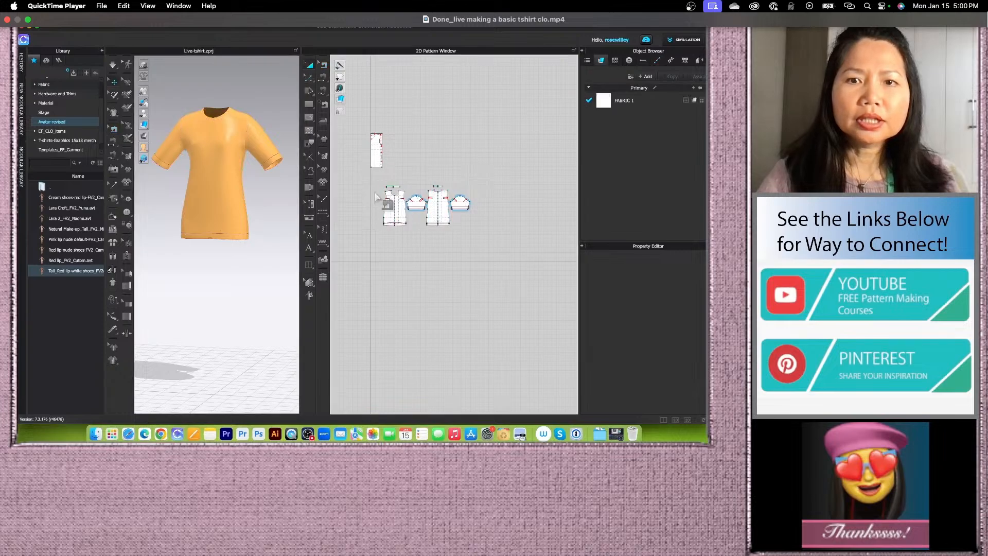
left_click_drag(373, 184, 508, 264)
right_click(442, 210)
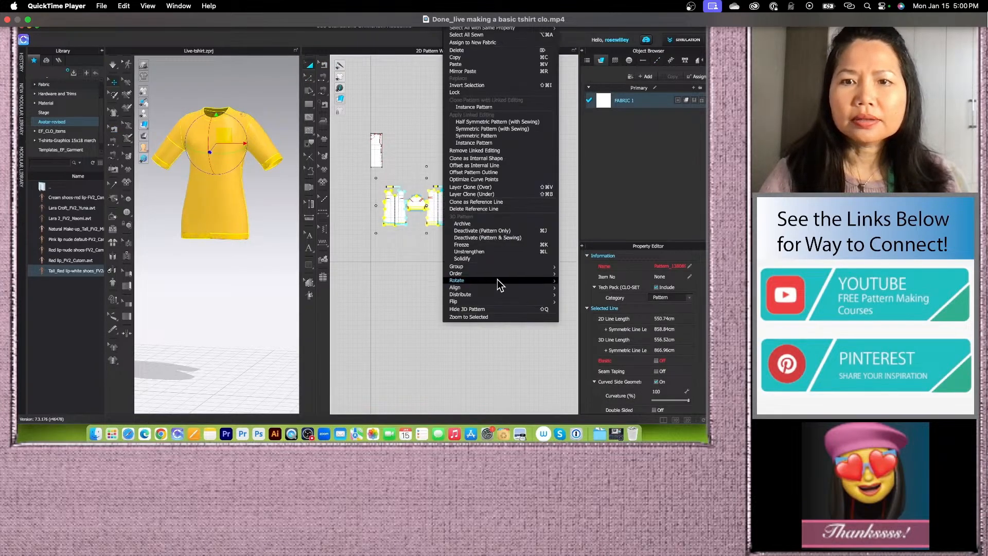
left_click(481, 252)
left_click(240, 301)
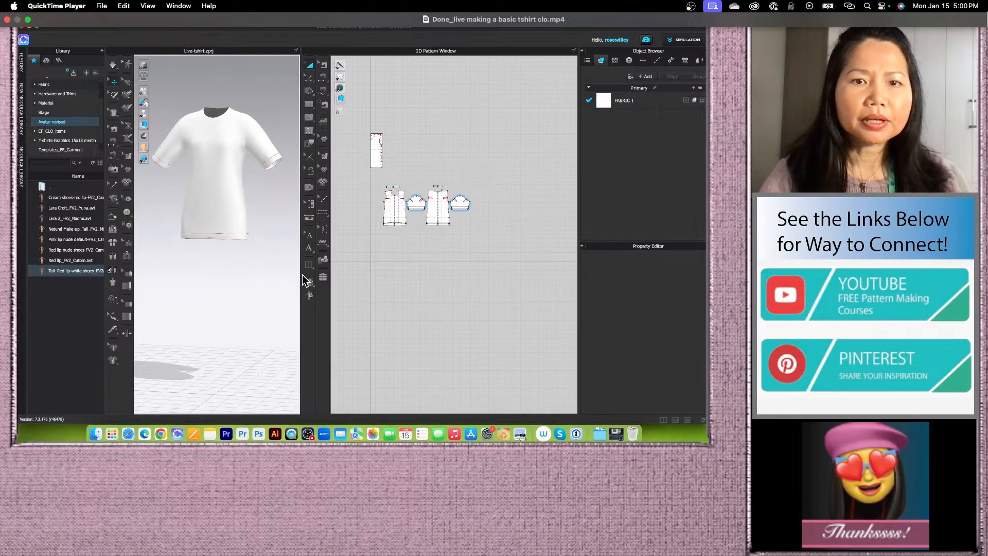
Step: Widen the 3D window and frame the whole t-shirt in it
left_click_drag(301, 275, 386, 278)
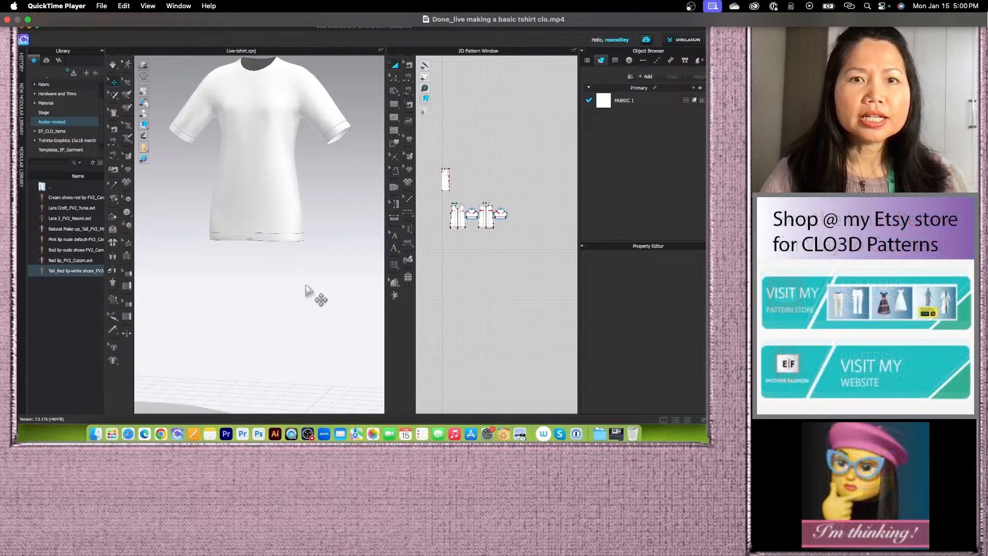
scroll(307, 183, "up", 2)
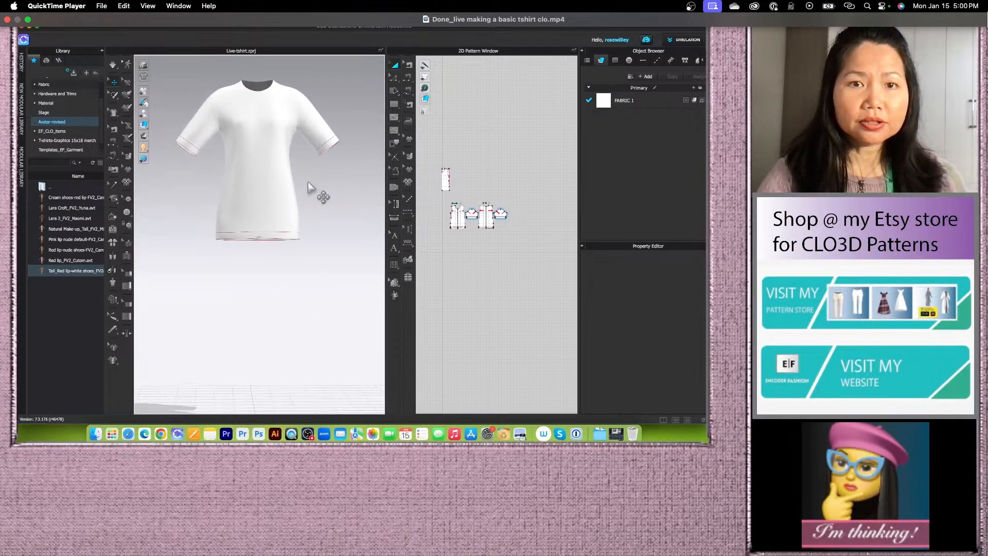
scroll(280, 257, "down", 3)
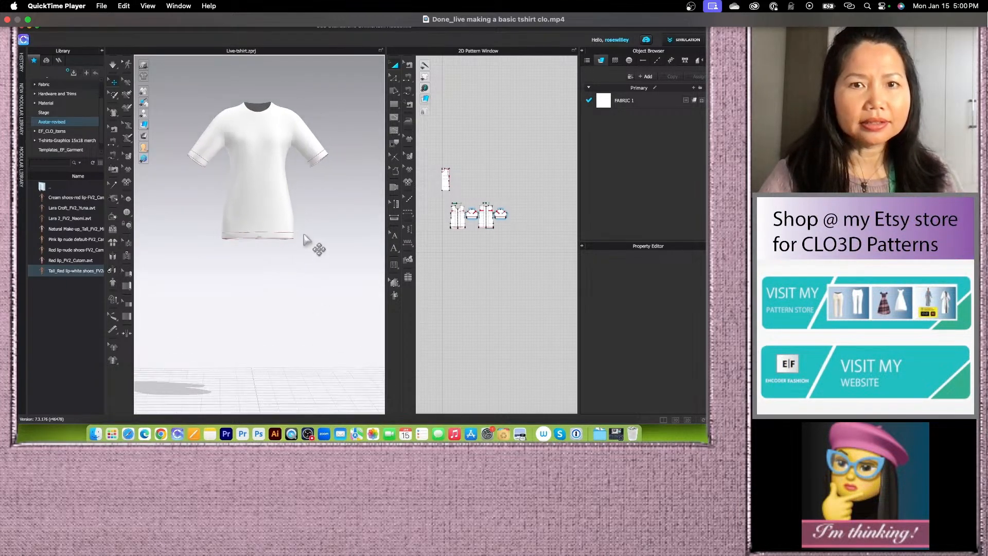
Step: Frame the t-shirt closely in the 3D window and switch the garment's surface display to thick textured
scroll(307, 249, "up", 4)
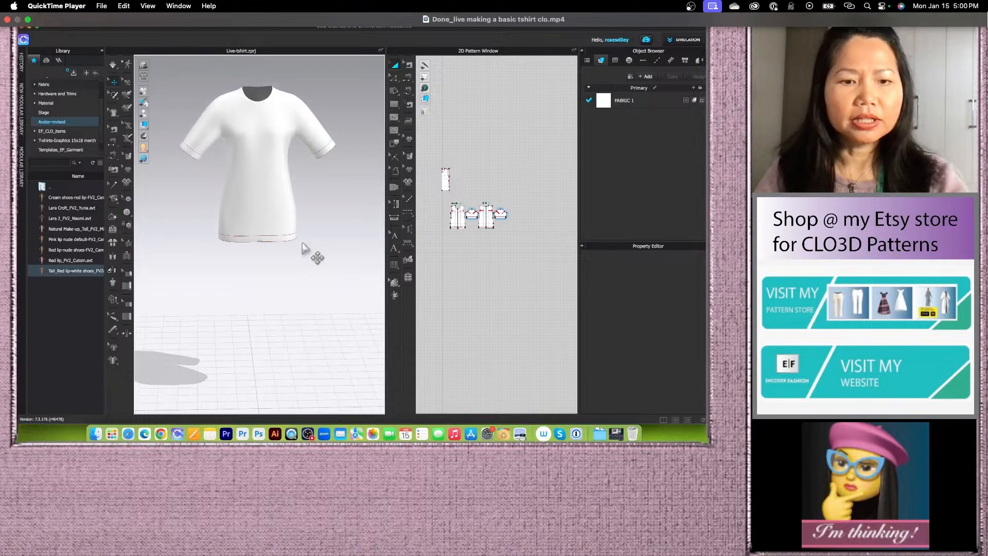
scroll(307, 251, "up", 2)
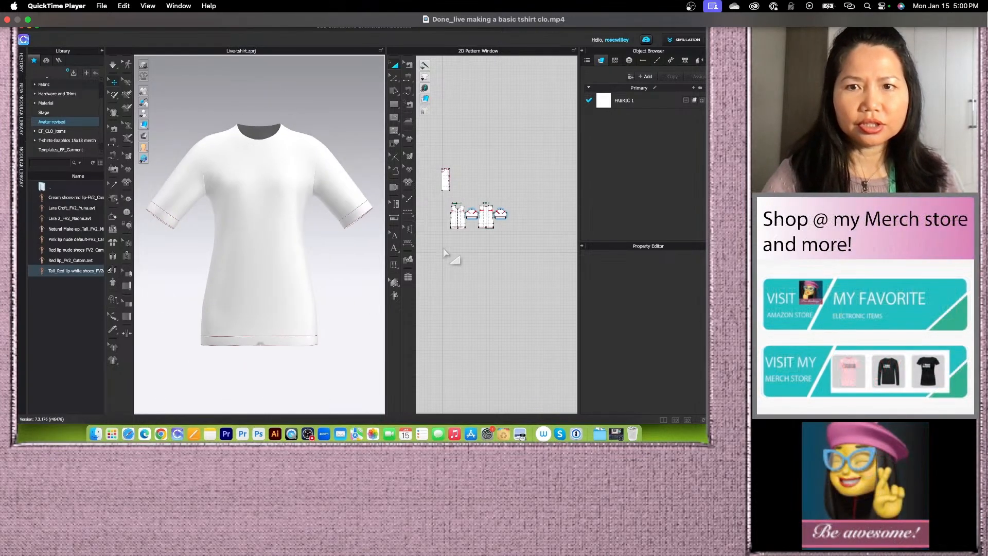
scroll(467, 246, "down", 2)
scroll(467, 230, "up", 2)
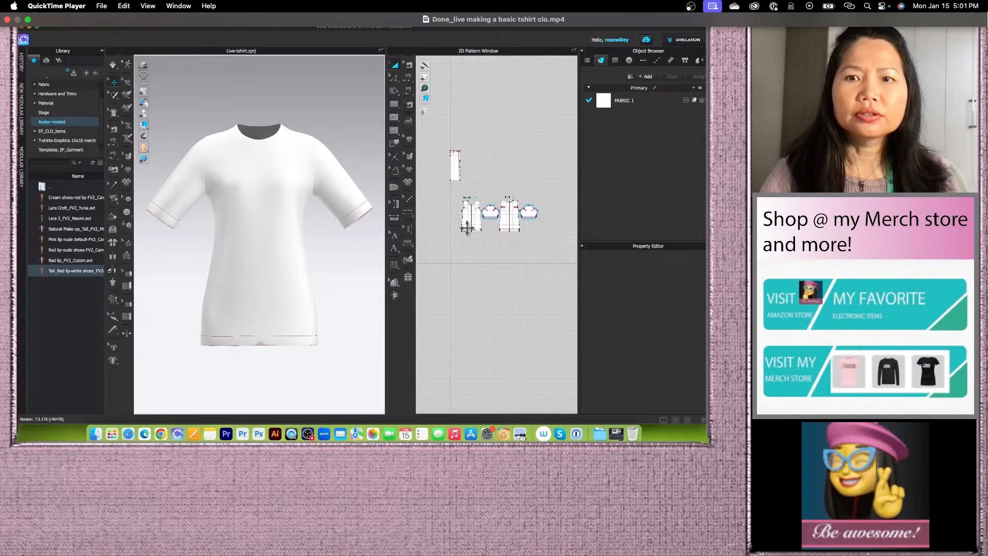
left_click(144, 124)
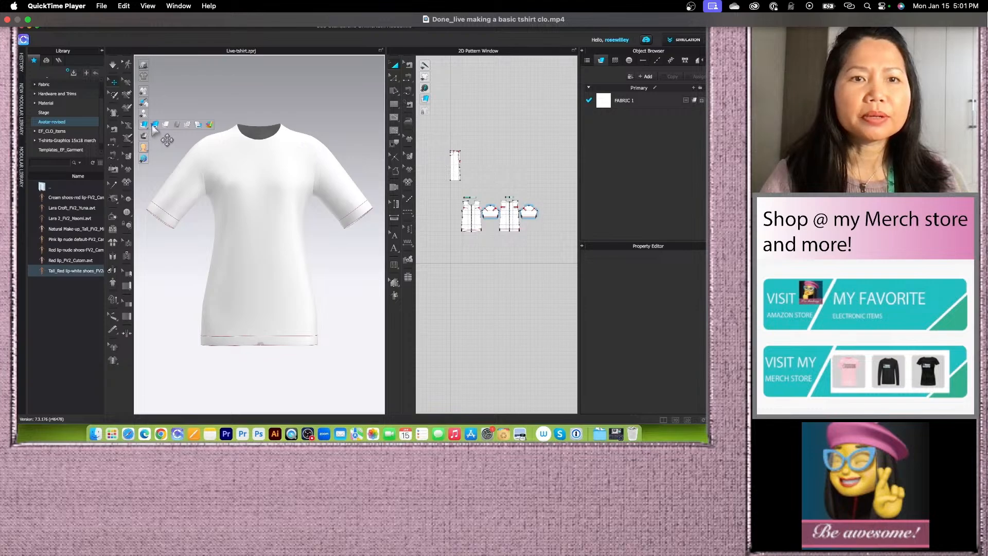
left_click(155, 125)
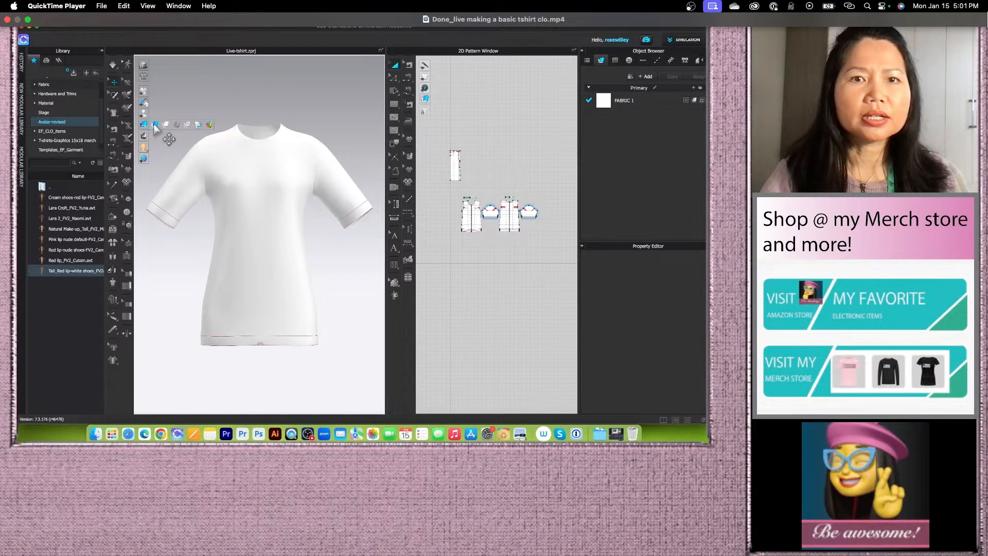
scroll(261, 283, "up", 2)
scroll(443, 265, "down", 3)
scroll(447, 247, "up", 2)
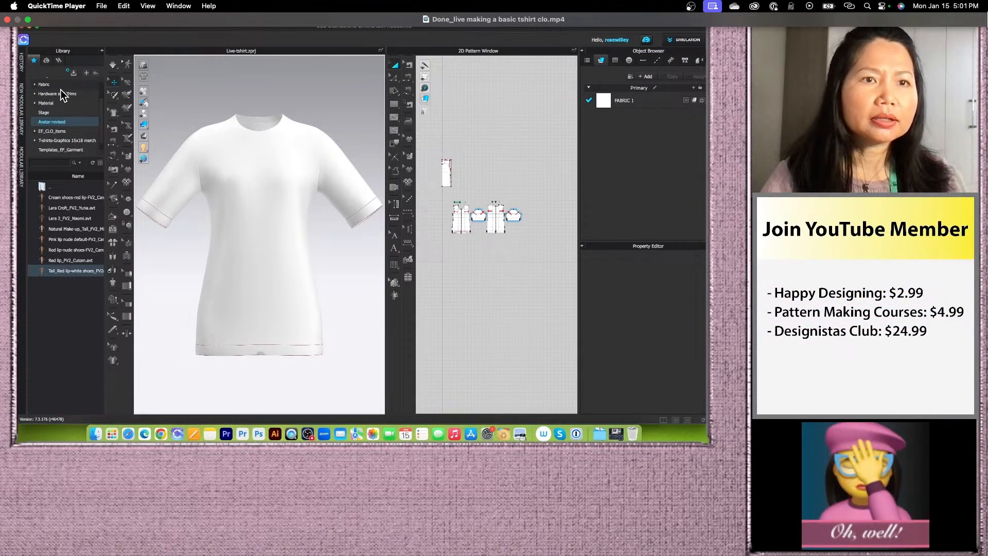
Step: Open the Fabric library and search it for "knit"
scroll(63, 103, "up", 2)
left_click(64, 109)
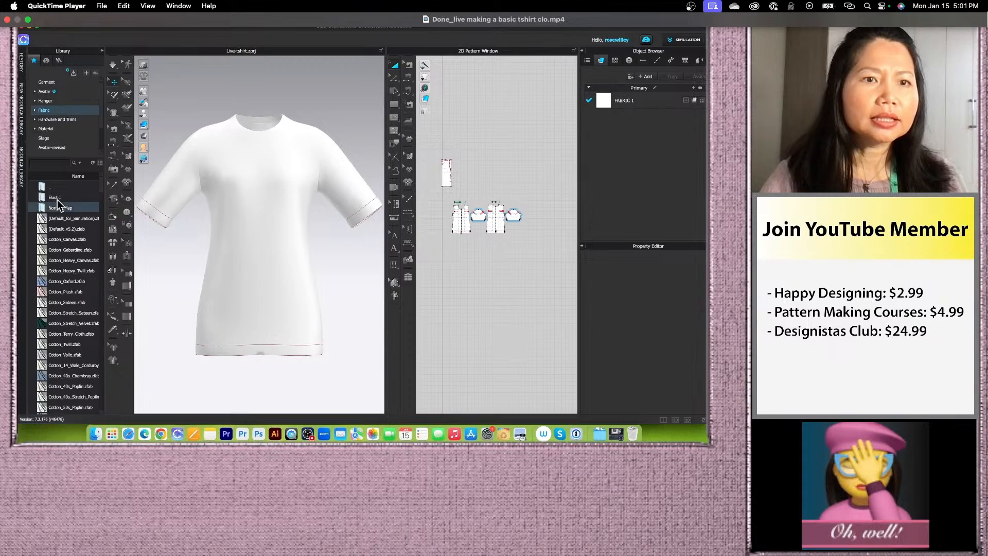
left_click(58, 163)
type("kni")
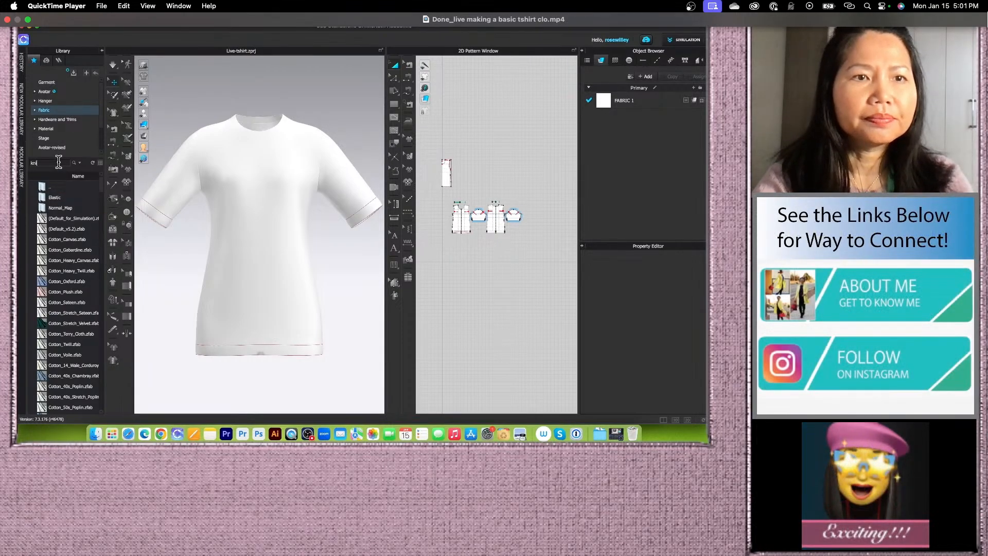
type("t")
key("Return")
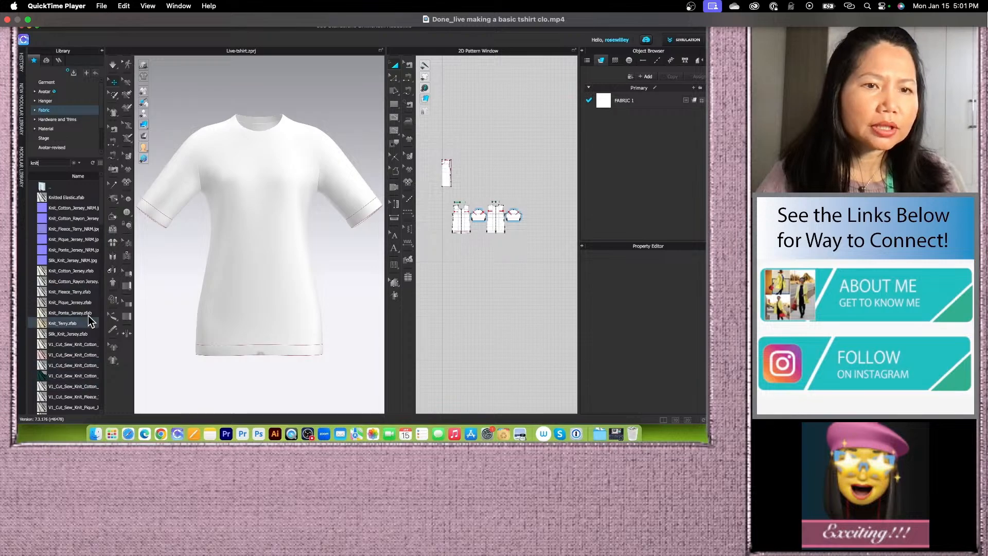
Step: Preview the Knit_Fleece_Terry fabric and replace FABRIC 1 with it on the whole t-shirt
mouse_move(101, 304)
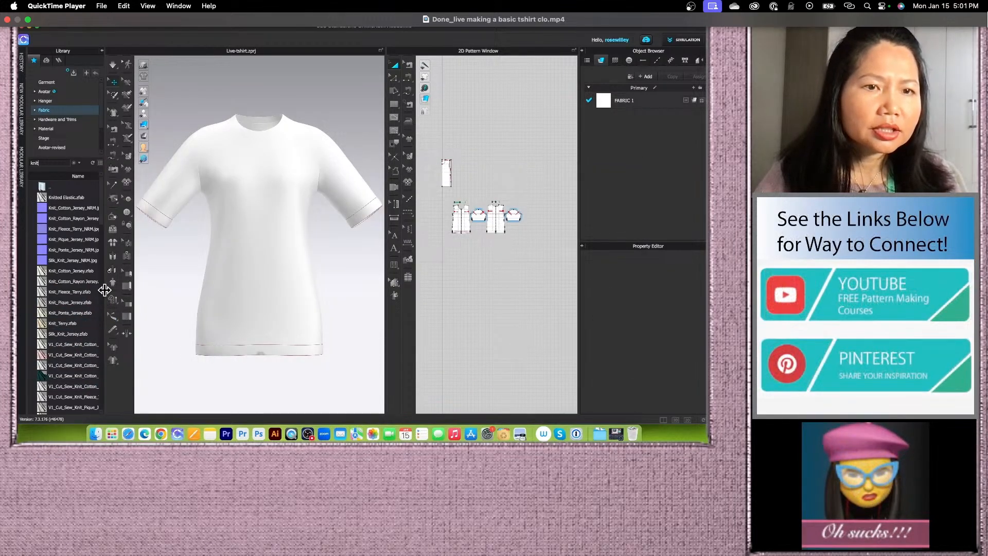
mouse_move(43, 294)
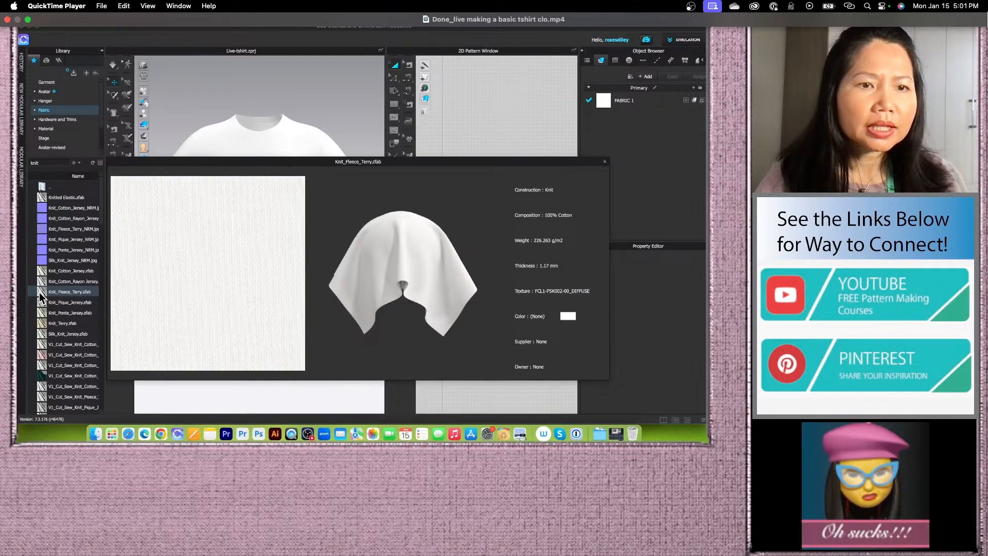
left_click_drag(40, 292, 627, 100)
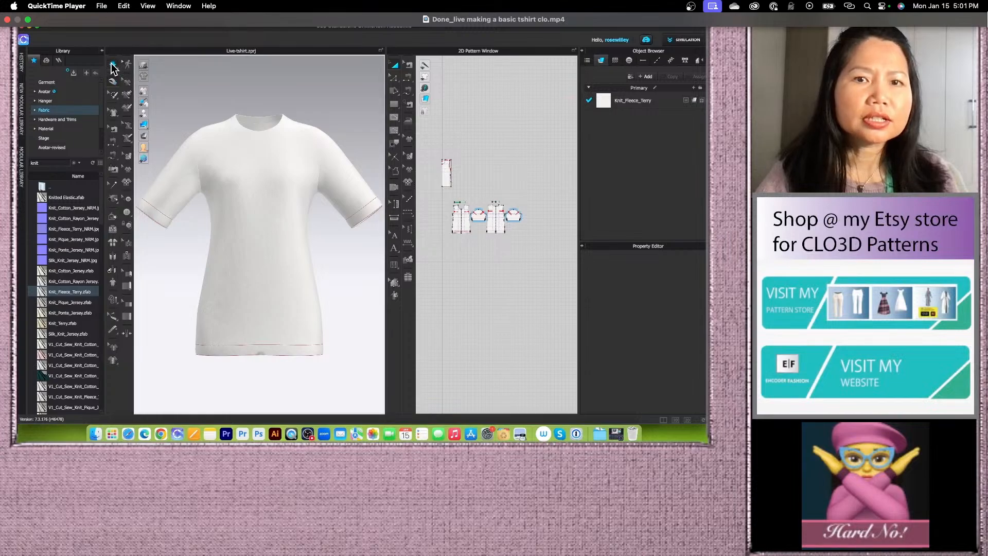
Step: Simulate the t-shirt in its new fabric, check the sleeve hem and underarm from the side, and stop the simulation
left_click(112, 65)
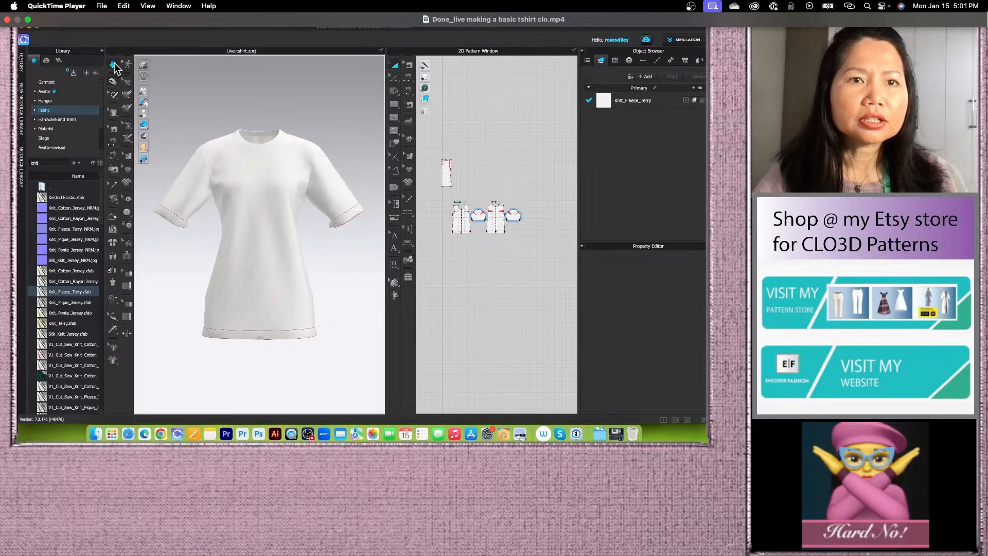
right_click_drag(342, 267, 370, 253)
scroll(267, 244, "up", 5)
right_click_drag(225, 249, 238, 250)
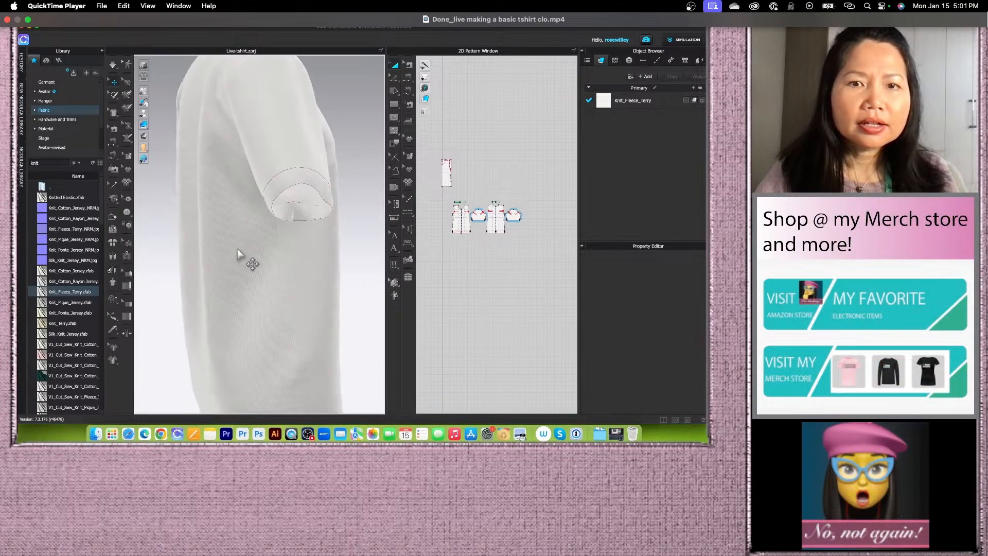
scroll(237, 252, "up", 5)
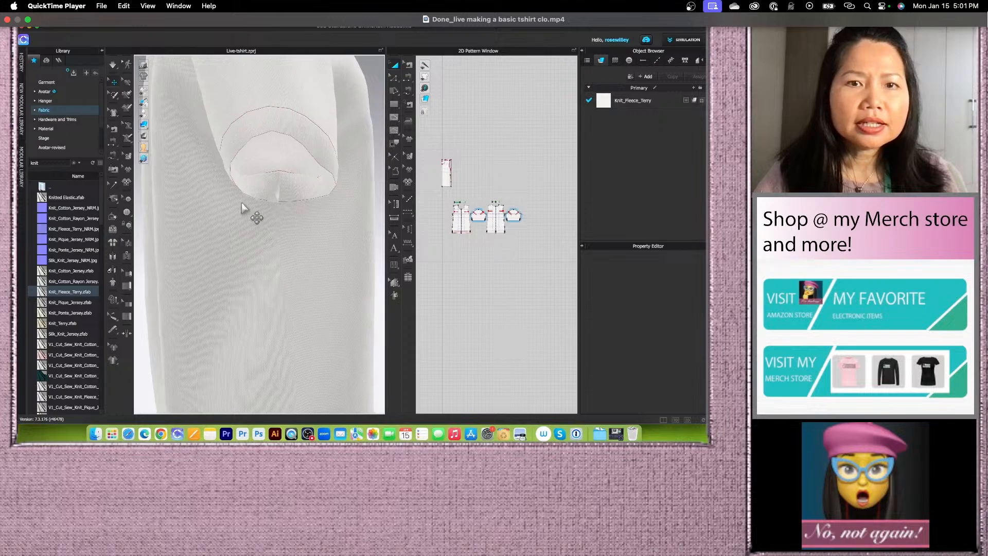
left_click(112, 65)
scroll(285, 255, "down", 4)
right_click_drag(293, 262, 281, 260)
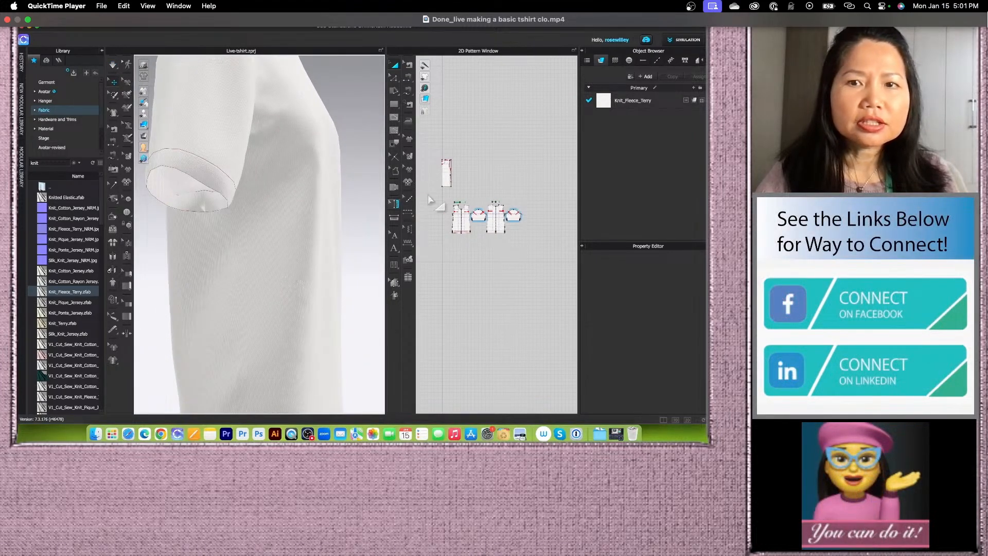
Step: Examine the side segment of the sleeve's hem allowance in the pattern against the sleeve hem on the 3D garment
scroll(429, 198, "up", 5)
scroll(501, 298, "down", 5)
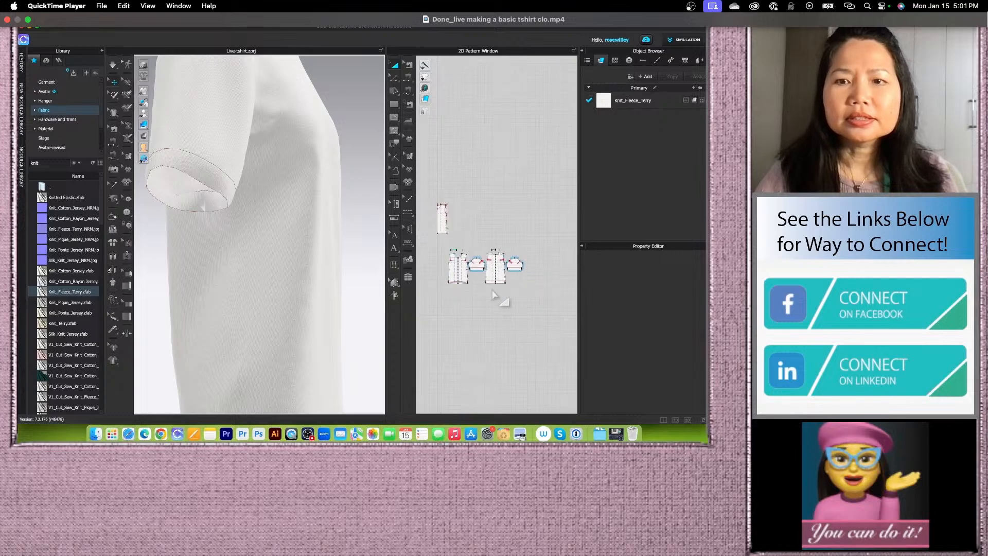
scroll(490, 287, "up", 10)
left_click(393, 77)
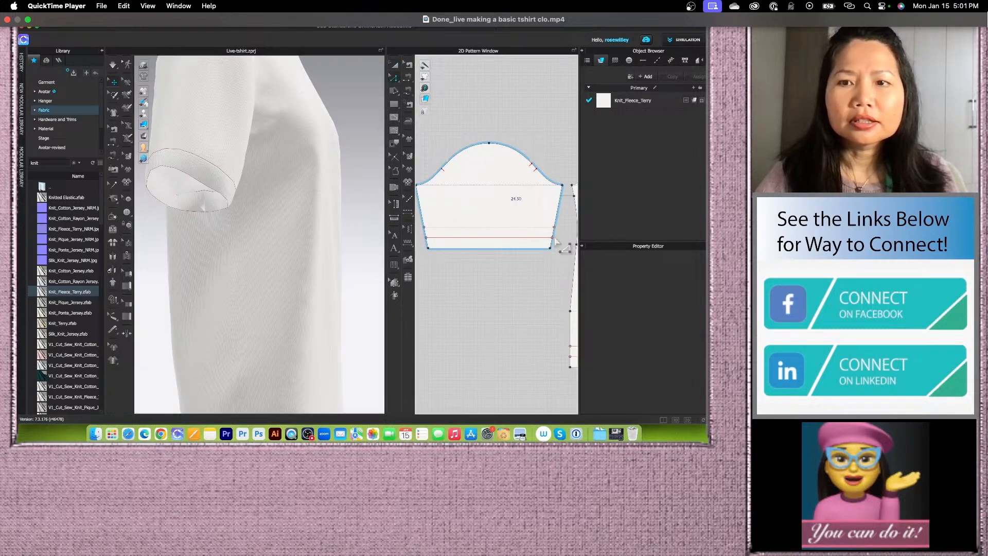
left_click(550, 246)
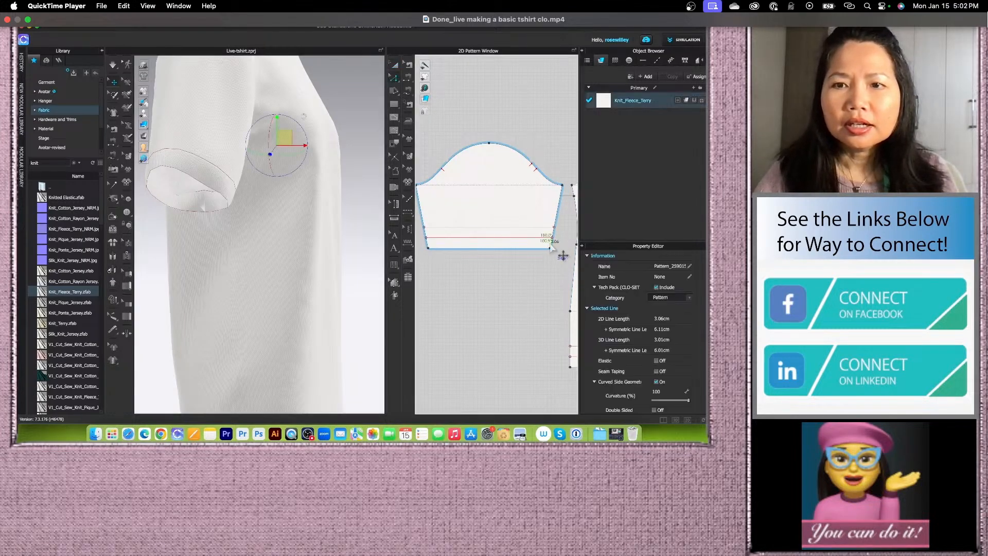
left_click(521, 252)
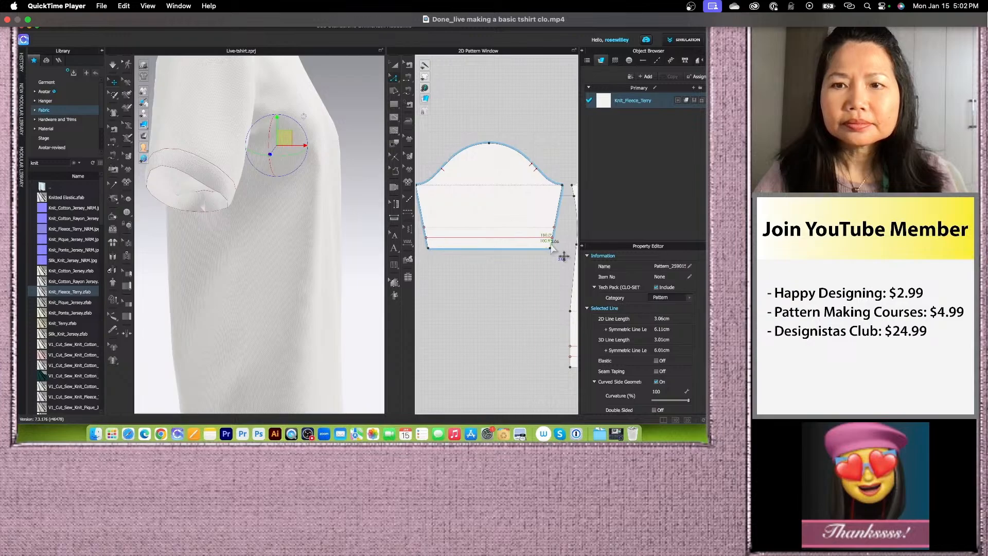
scroll(550, 247, "up", 4)
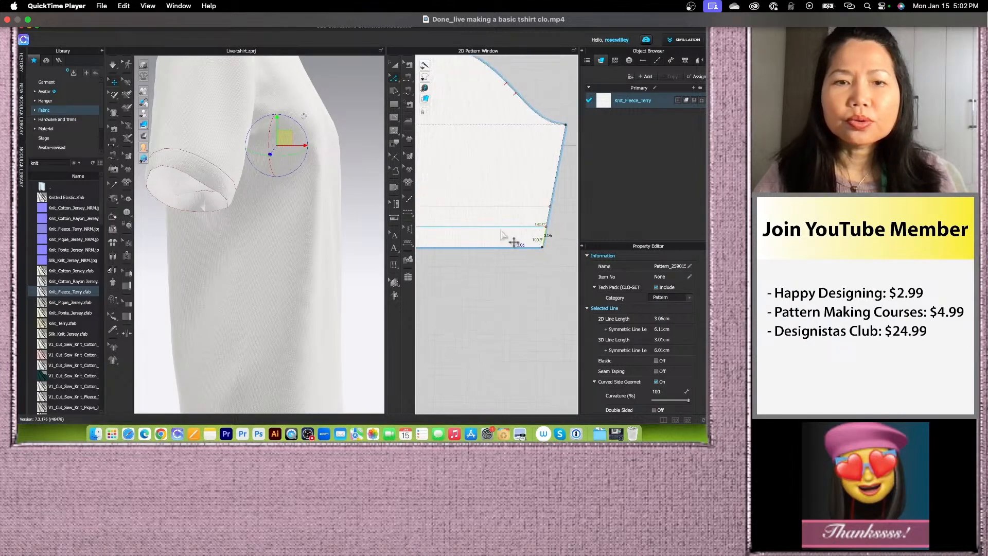
scroll(490, 239, "down", 3)
right_click_drag(296, 277, 247, 250)
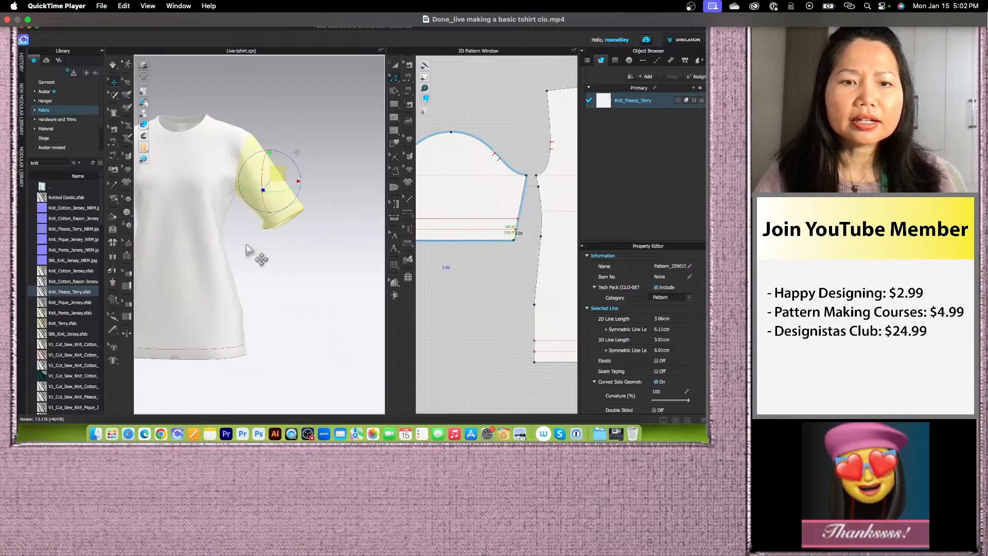
scroll(492, 250, "down", 5)
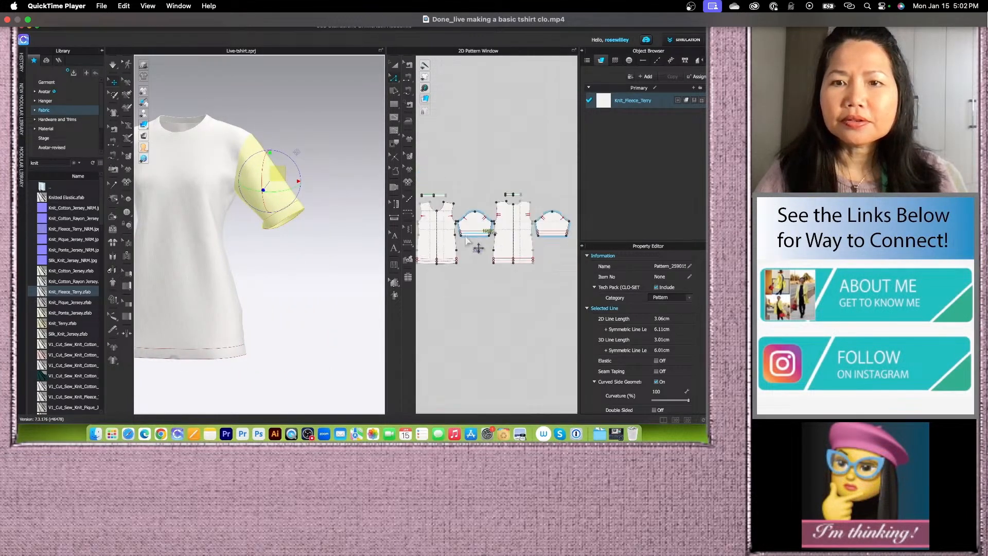
scroll(468, 238, "up", 5)
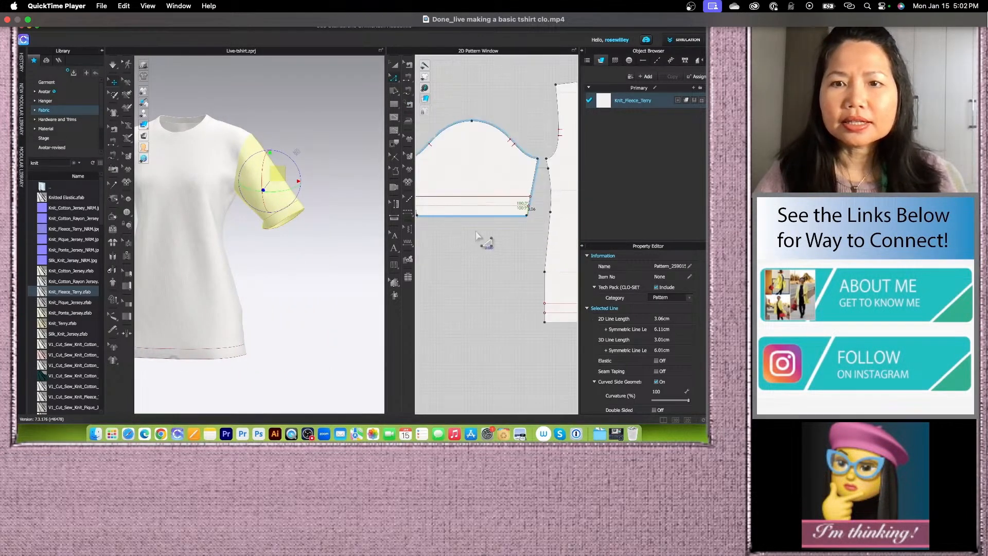
Step: Cut the sleeve pattern along the hem fold line and delete the hem strip below it
left_click(479, 215)
scroll(466, 236, "down", 5)
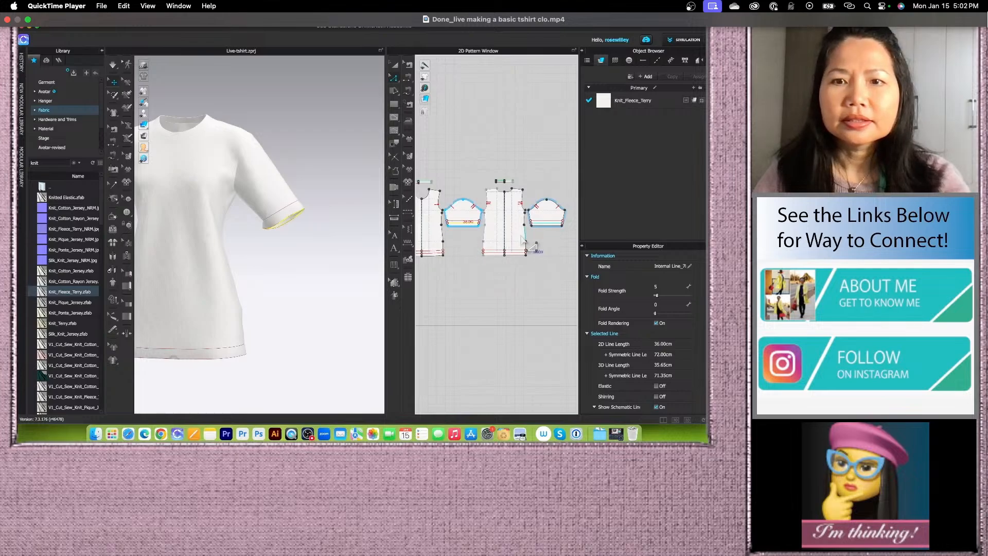
scroll(466, 238, "up", 5)
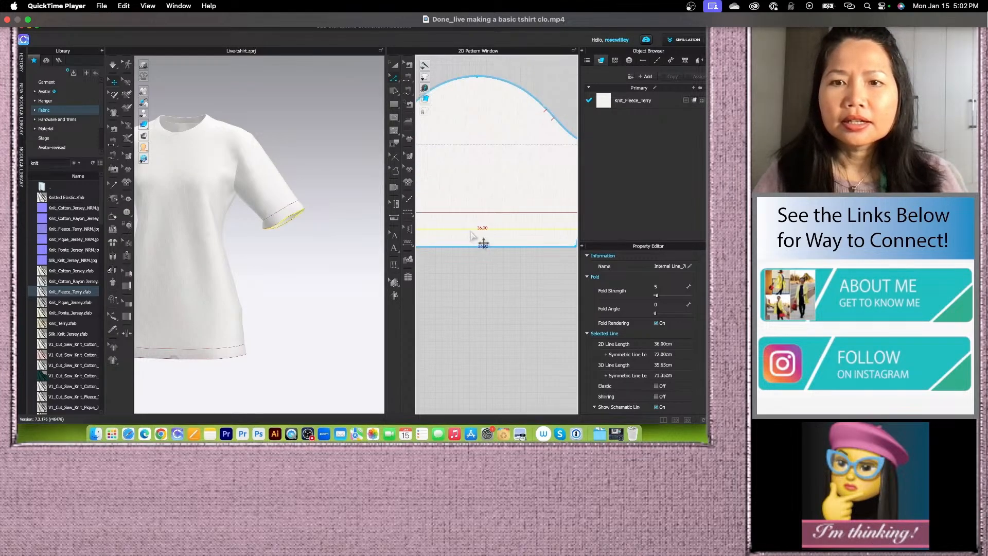
right_click(471, 233)
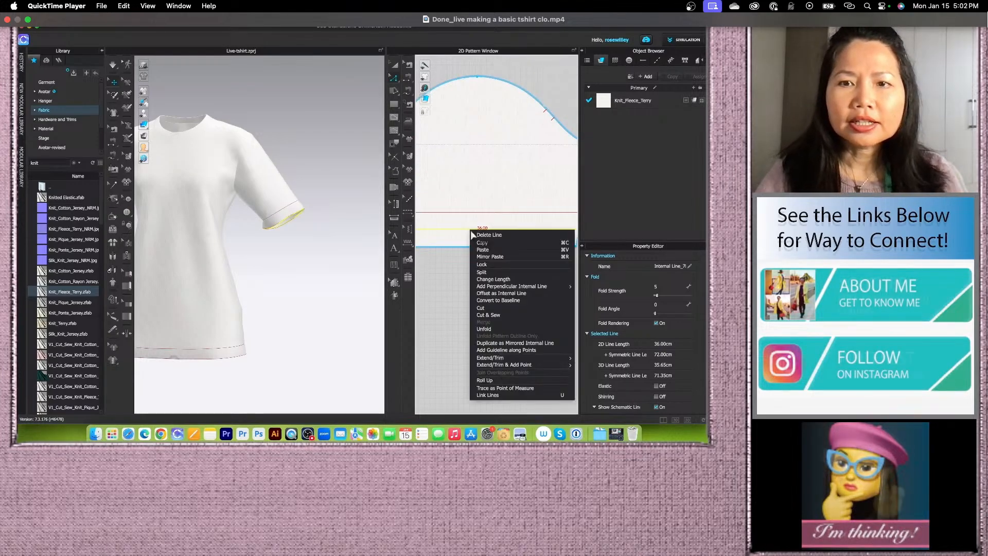
left_click(487, 309)
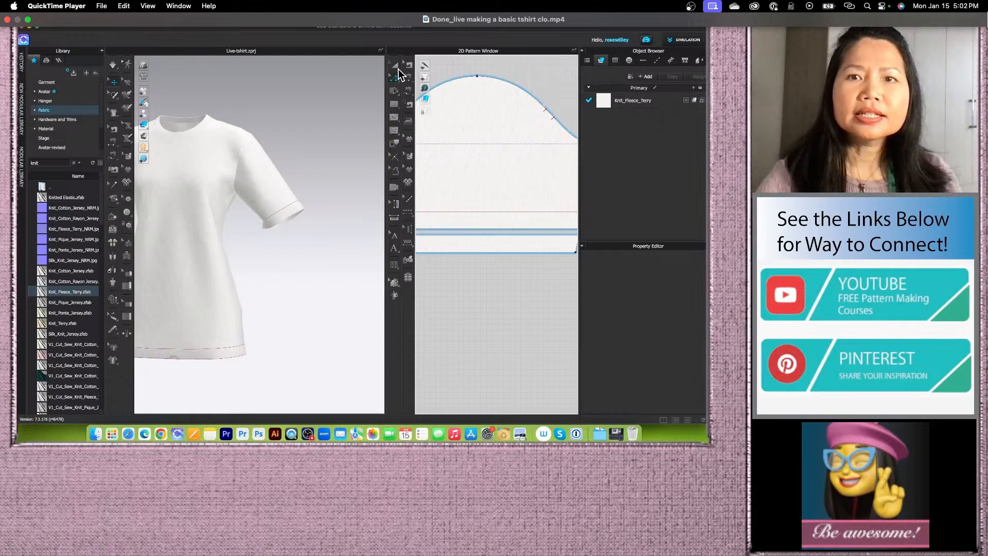
scroll(453, 289, "down", 5)
left_click(451, 274)
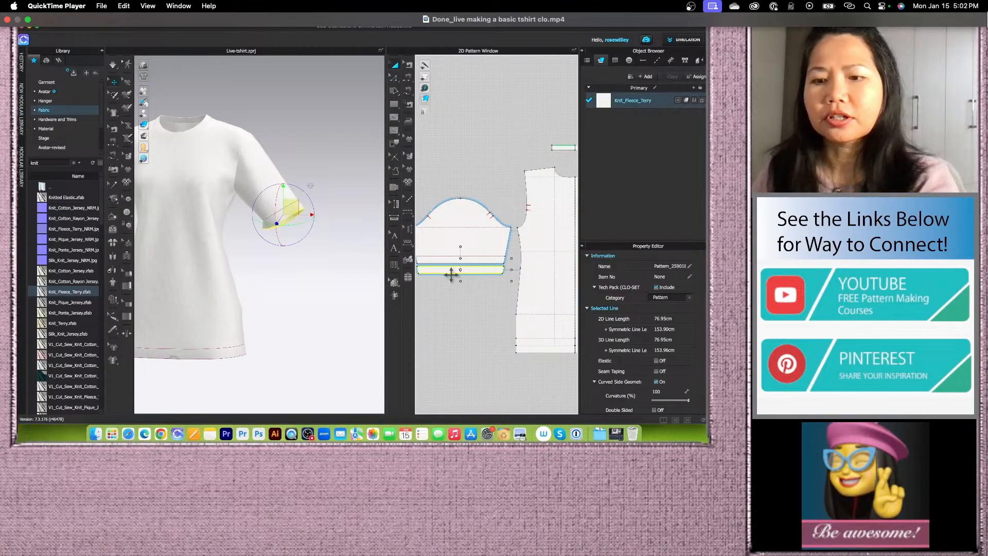
key("Delete")
Step: Offset the sleeve's bottom edge outward by 3 cm with a mirrored side segment and an internal line at the fold
scroll(467, 265, "down", 5)
left_click(395, 79)
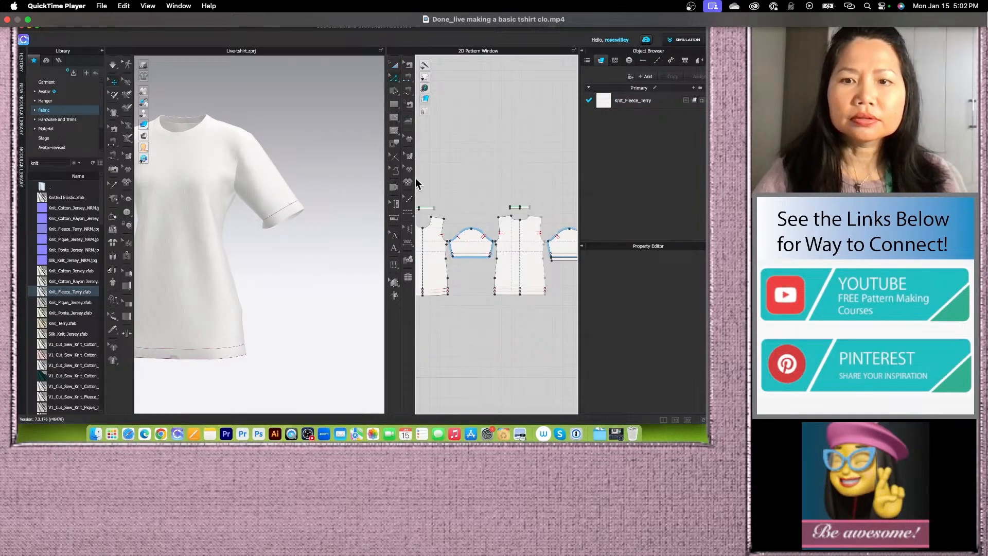
scroll(485, 324, "up", 6)
left_click(464, 127)
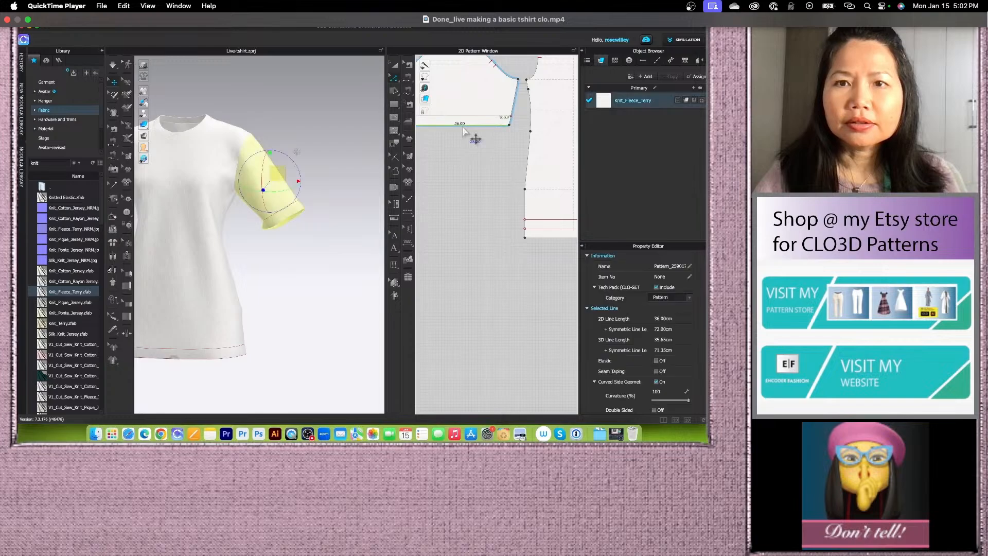
right_click(464, 127)
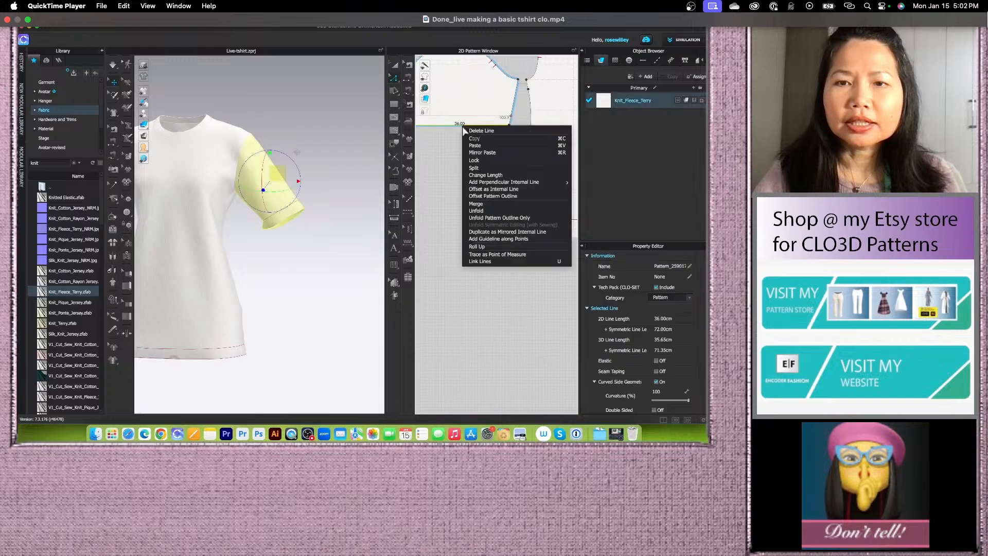
left_click(487, 196)
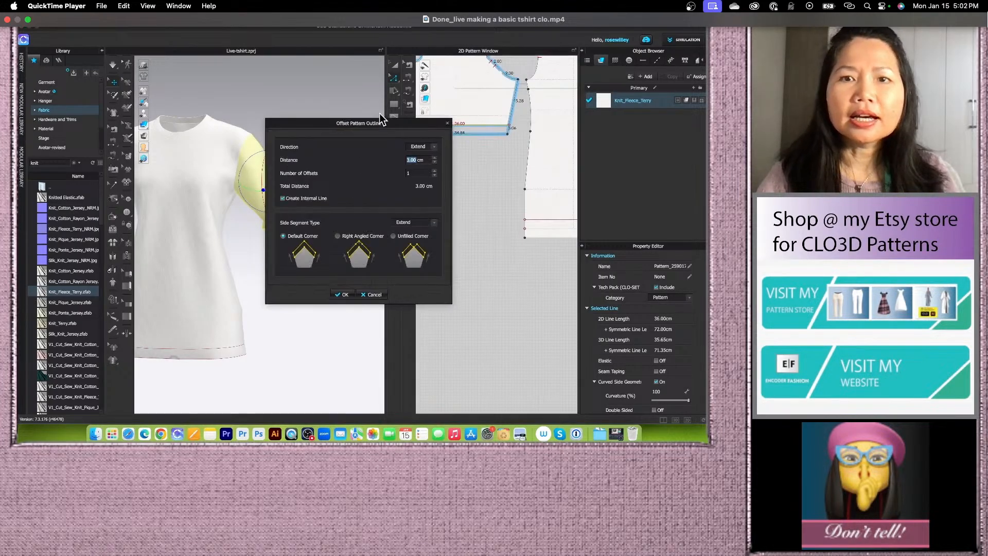
left_click_drag(399, 123, 377, 117)
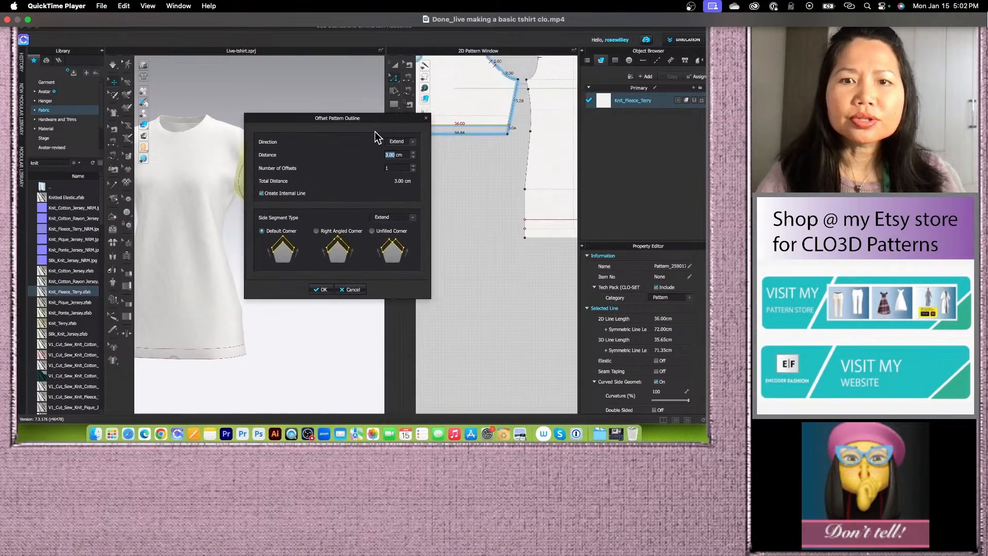
left_click(415, 219)
left_click(387, 230)
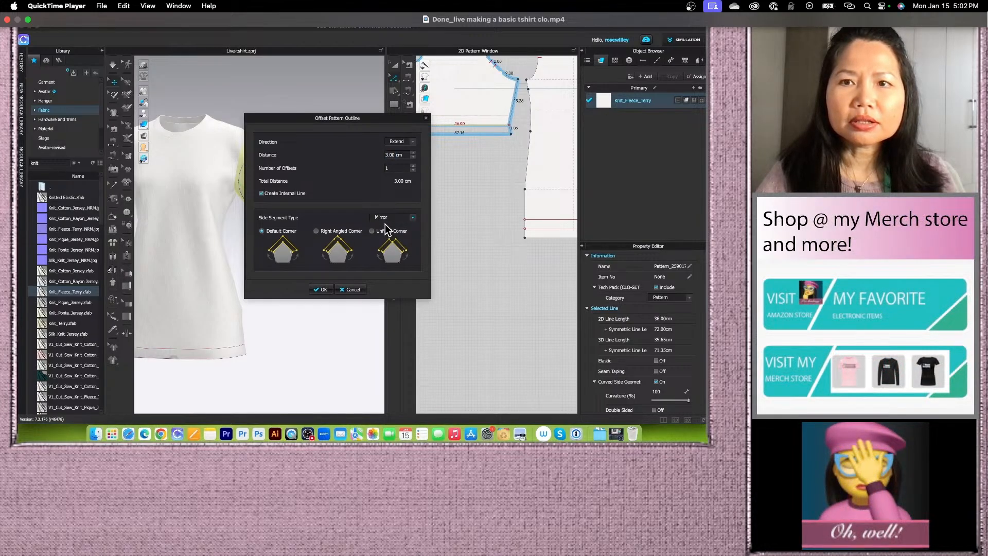
left_click(323, 289)
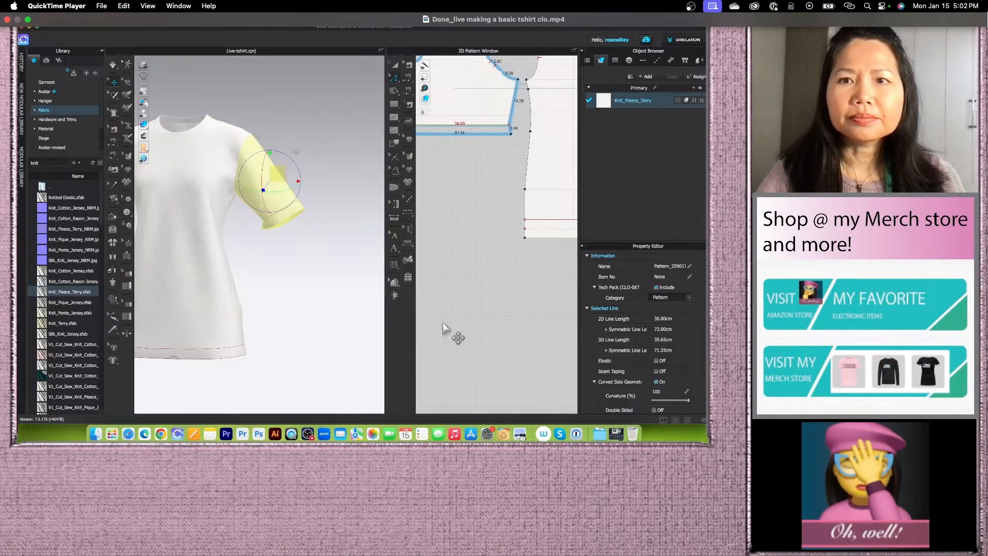
scroll(453, 332, "down", 5)
scroll(442, 252, "up", 2)
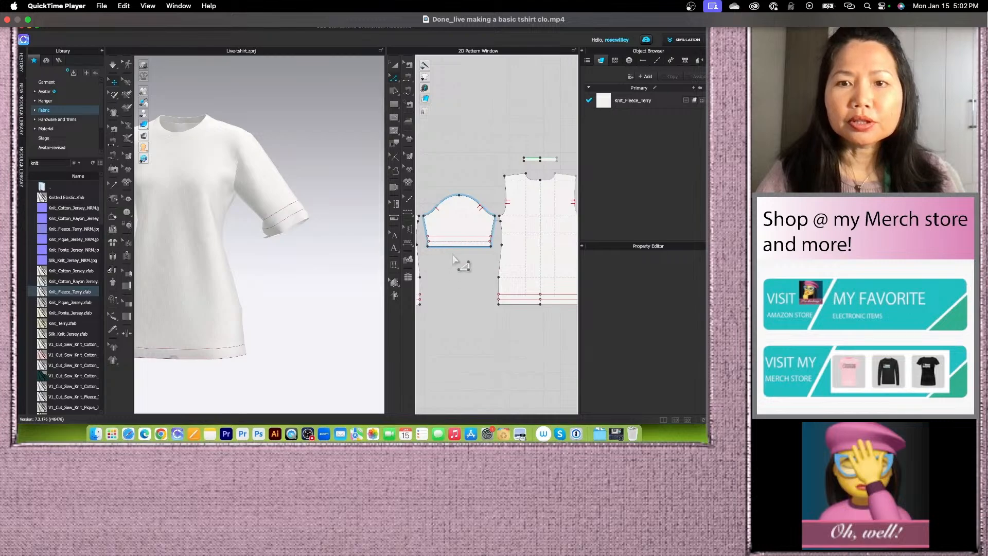
Step: Select all the t-shirt pattern pieces and strengthen them
scroll(462, 209, "down", 4)
left_click(395, 66)
scroll(487, 218, "down", 4)
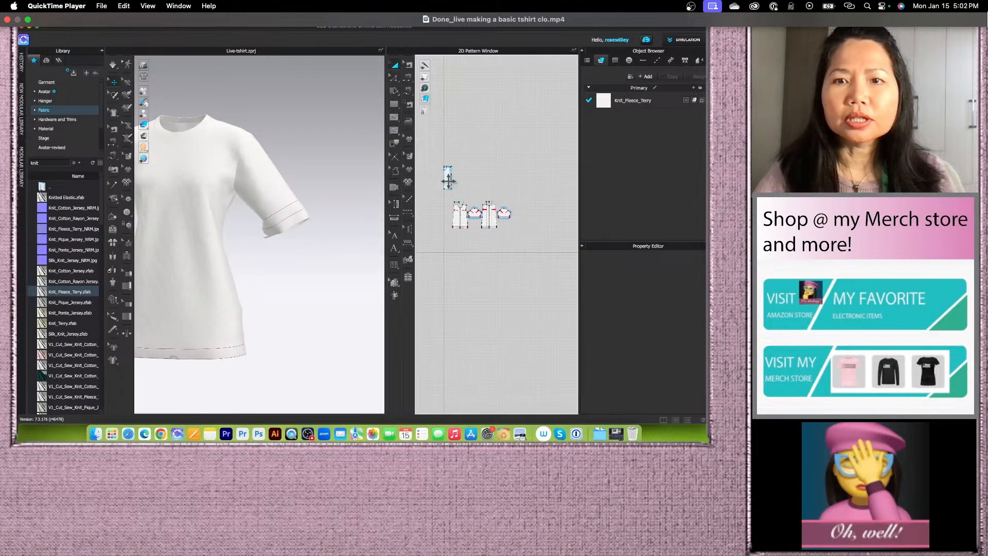
left_click_drag(435, 193, 549, 269)
right_click(494, 218)
mouse_move(530, 274)
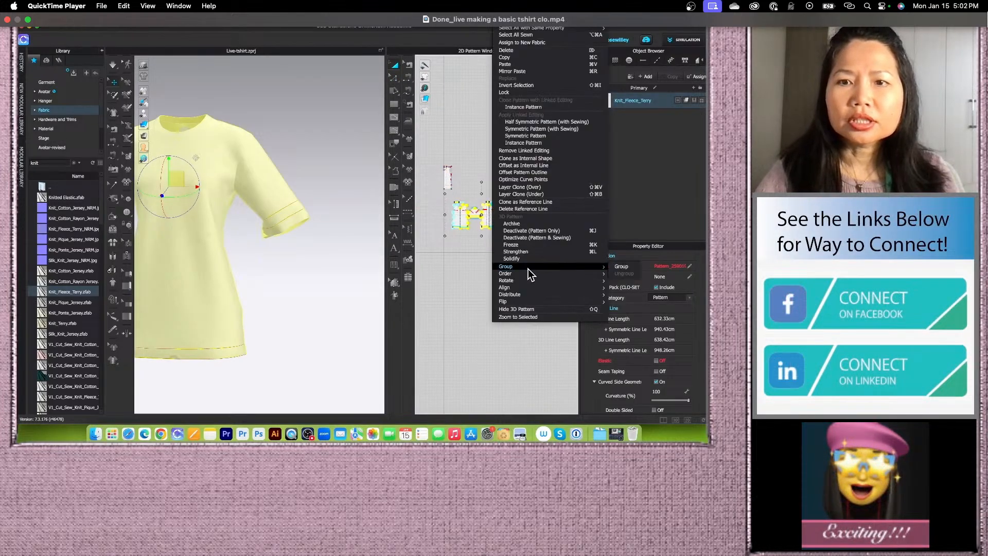
left_click(514, 253)
Step: Simulate the strengthened t-shirt, check the whole garment in 3D, and stop the simulation
left_click(112, 65)
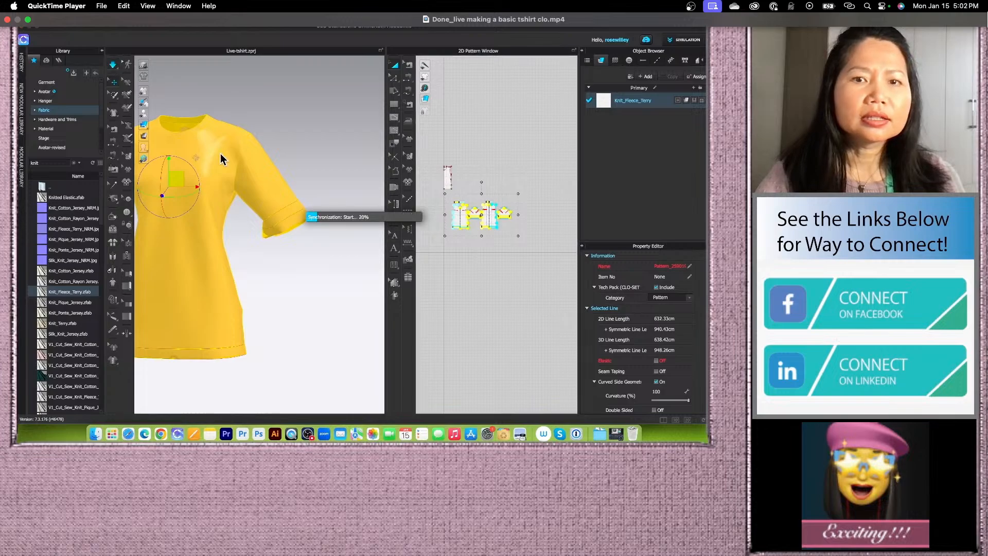
scroll(331, 266, "down", 4)
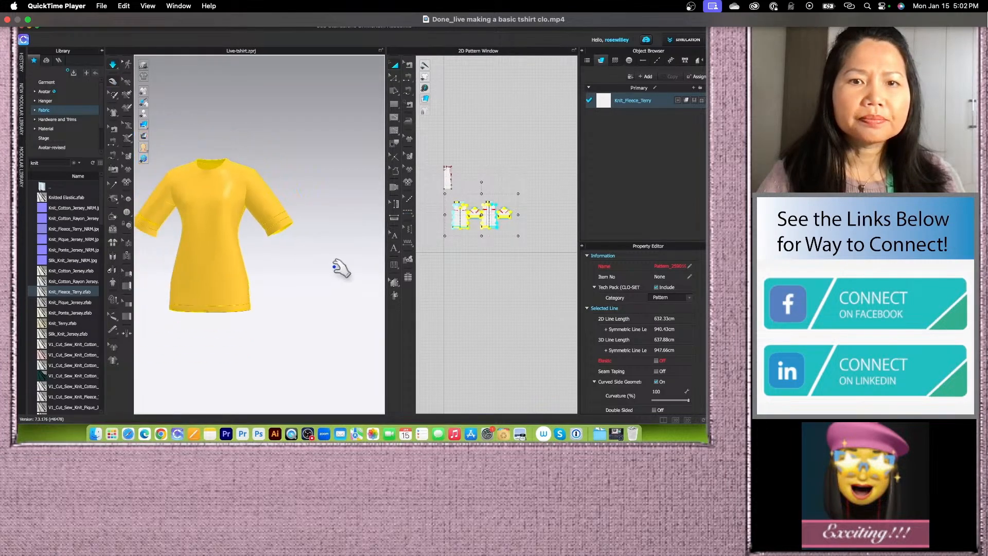
scroll(273, 265, "down", 4)
mouse_move(266, 264)
right_mouse_down()
mouse_move(277, 267)
mouse_move(264, 265)
right_mouse_up()
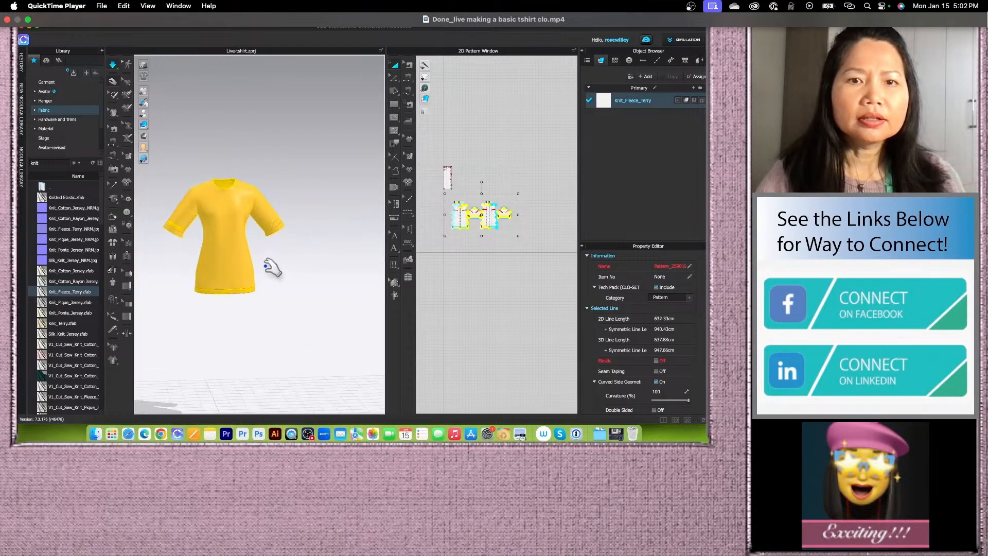
left_click(113, 65)
Step: Fold the sleeve hem allowance inward with Fold Arrangement, setting the fold angle to 0 and turning on fold rendering
left_click(144, 123)
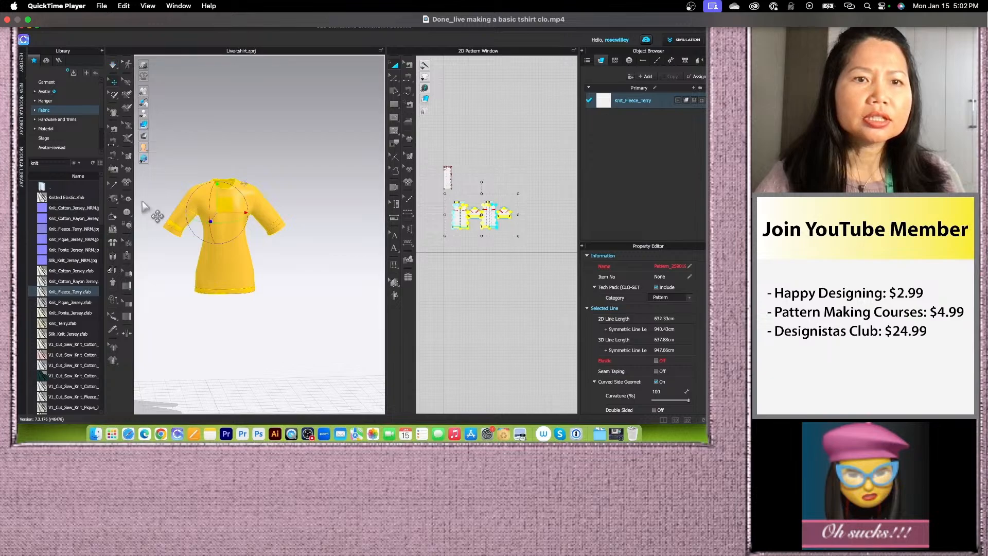
left_click(113, 218)
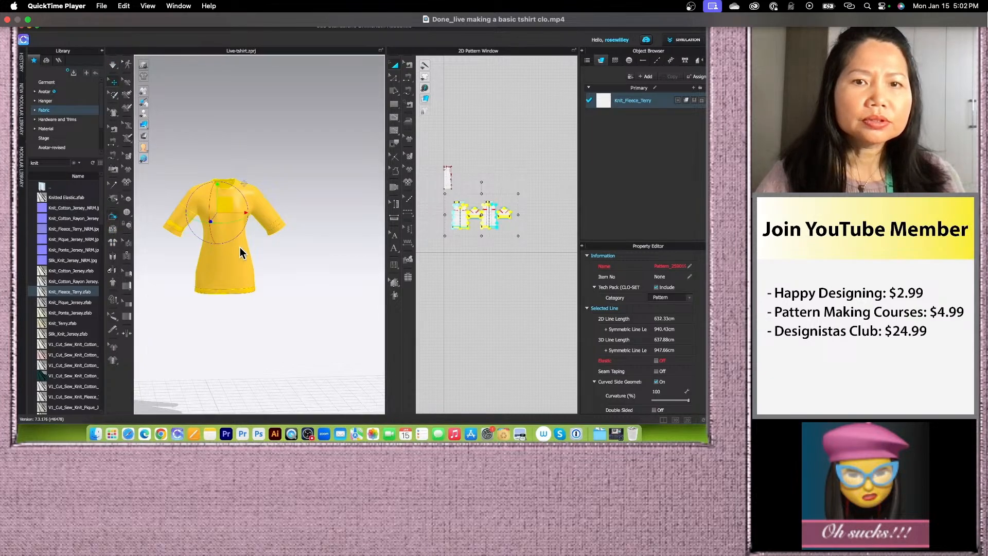
scroll(240, 248, "up", 5)
mouse_move(302, 217)
left_mouse_down()
mouse_move(314, 235)
mouse_move(289, 205)
left_mouse_up()
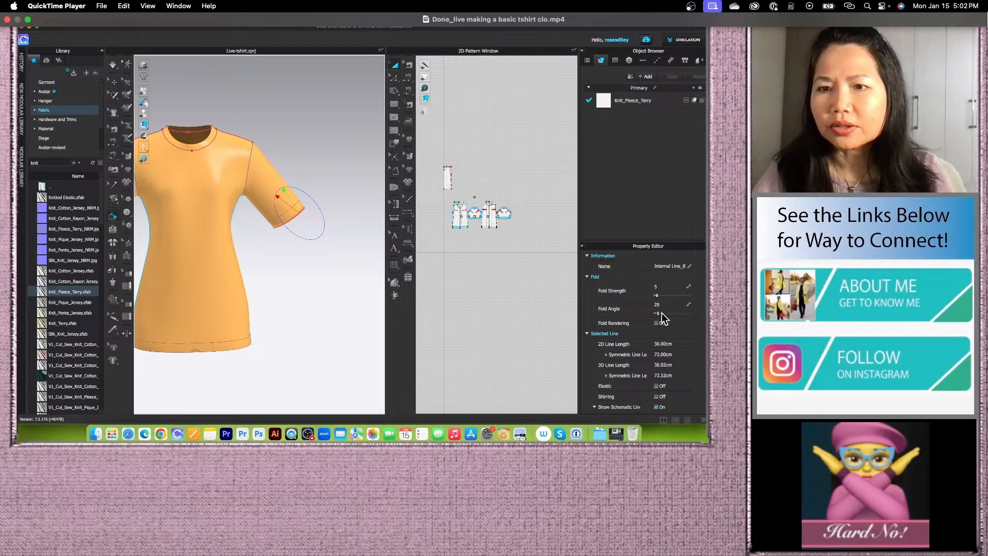
left_click_drag(658, 313, 637, 330)
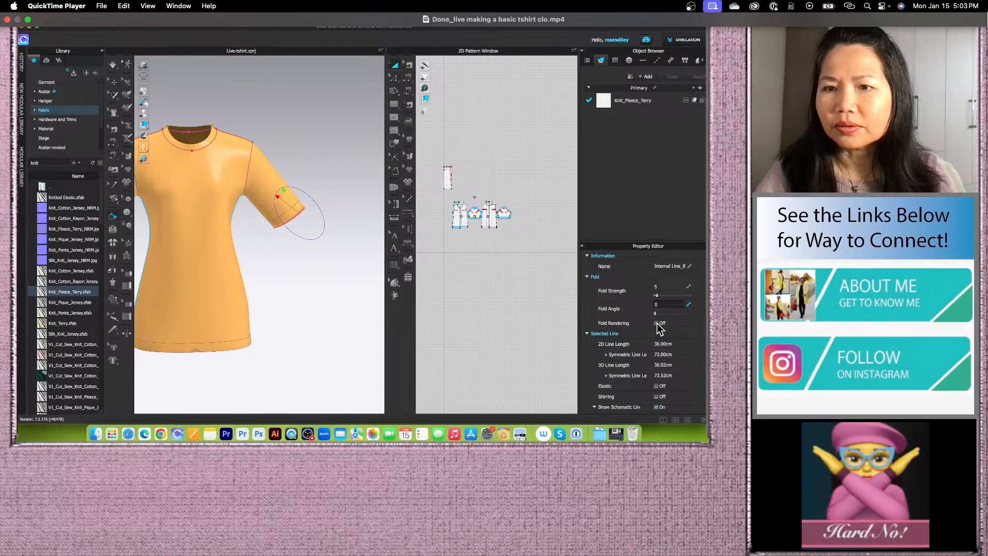
scroll(288, 229, "down", 3)
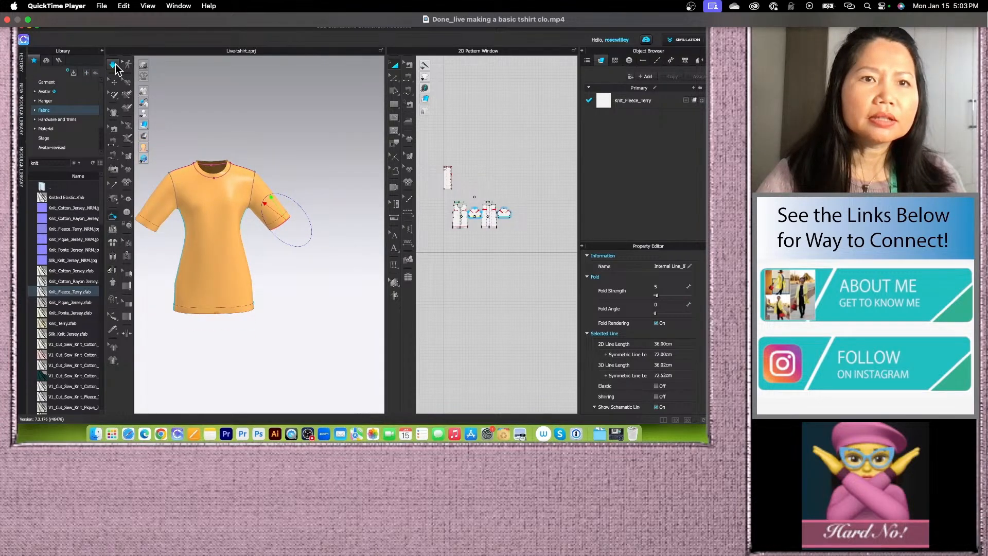
Step: Sew the sleeve's bottom hem edge to the internal hem line above the fold with Segment Sewing
scroll(456, 222, "up", 5)
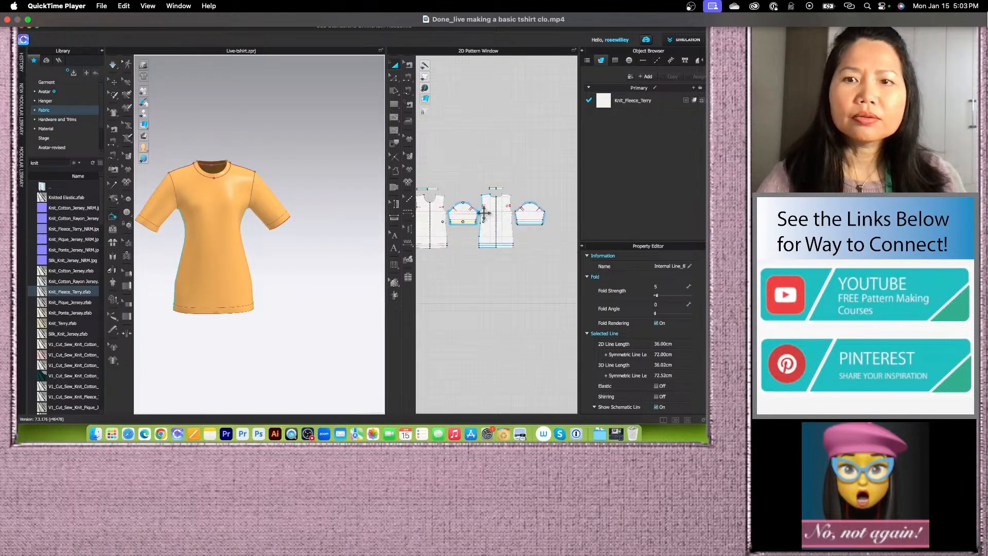
scroll(458, 221, "up", 2)
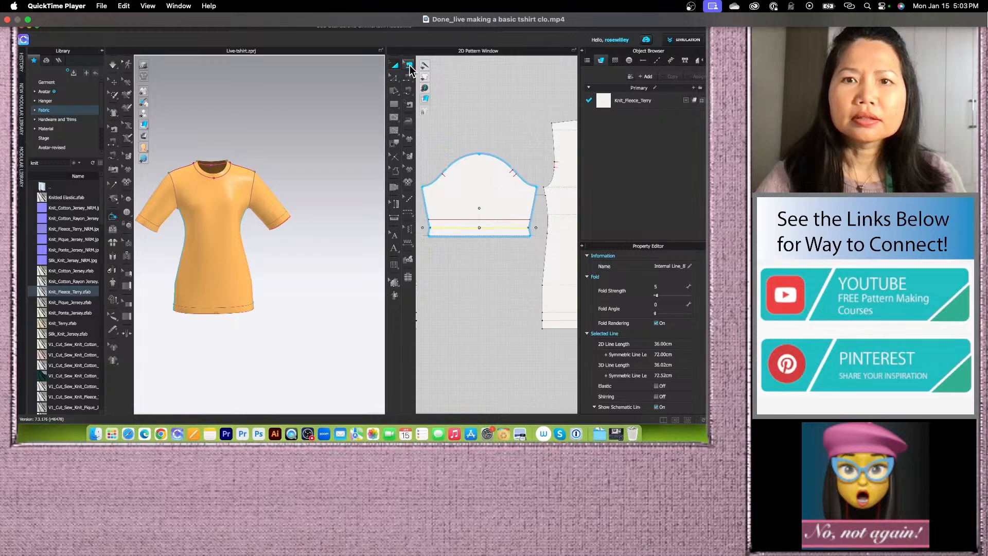
left_click(410, 66)
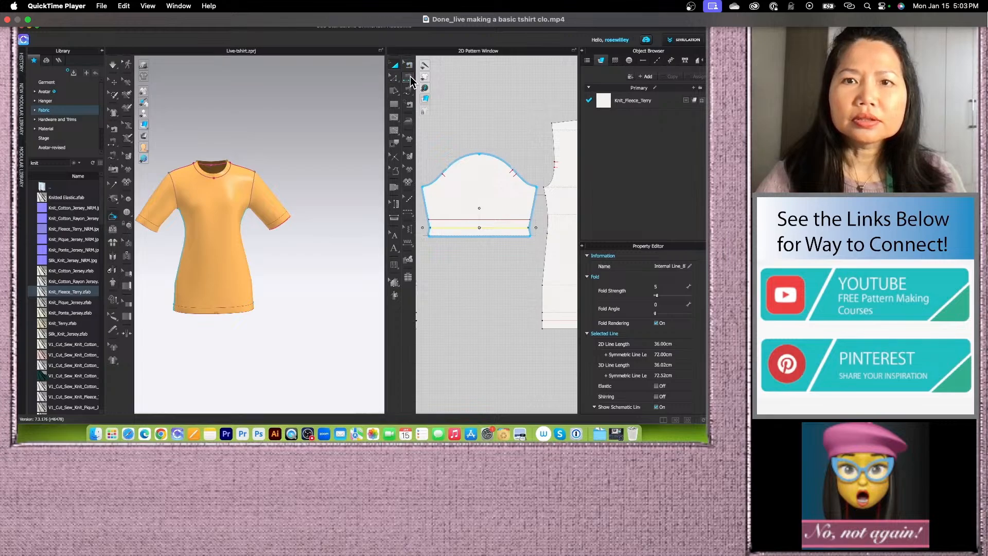
left_click(458, 238)
scroll(459, 245, "down", 5)
scroll(464, 244, "up", 5)
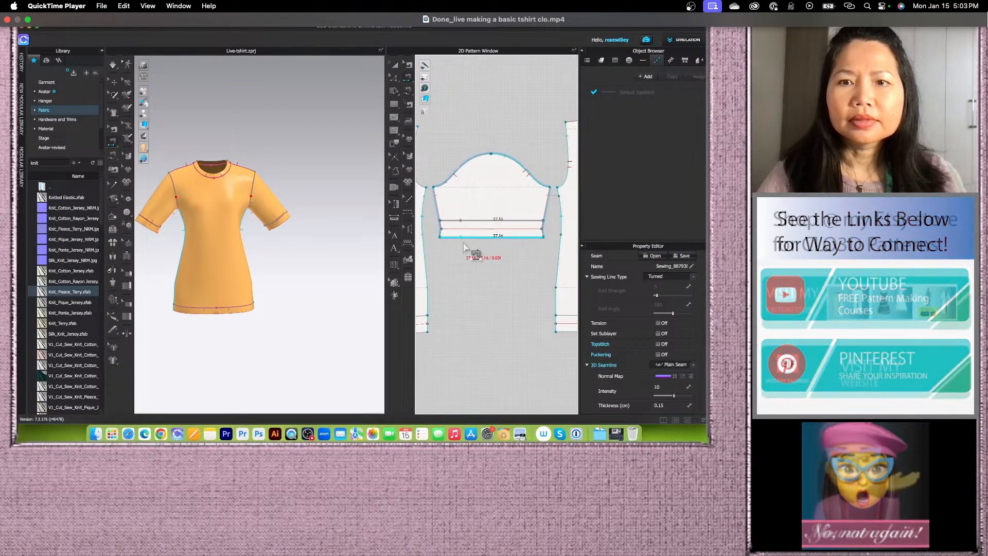
Step: Extend the underarm seam on both sides of the sleeve pattern down to the bottom of the hem allowance
scroll(464, 247, "up", 2)
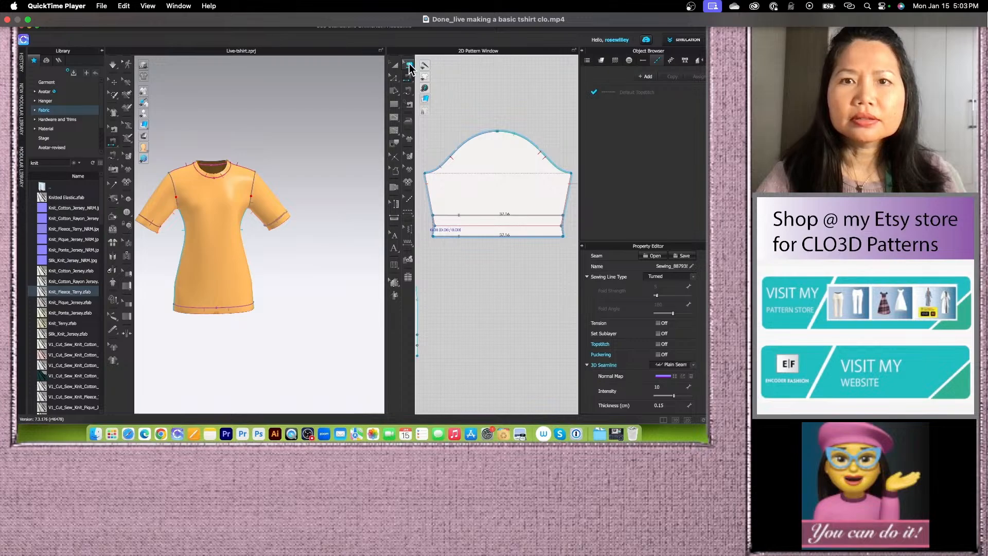
scroll(442, 221, "up", 4)
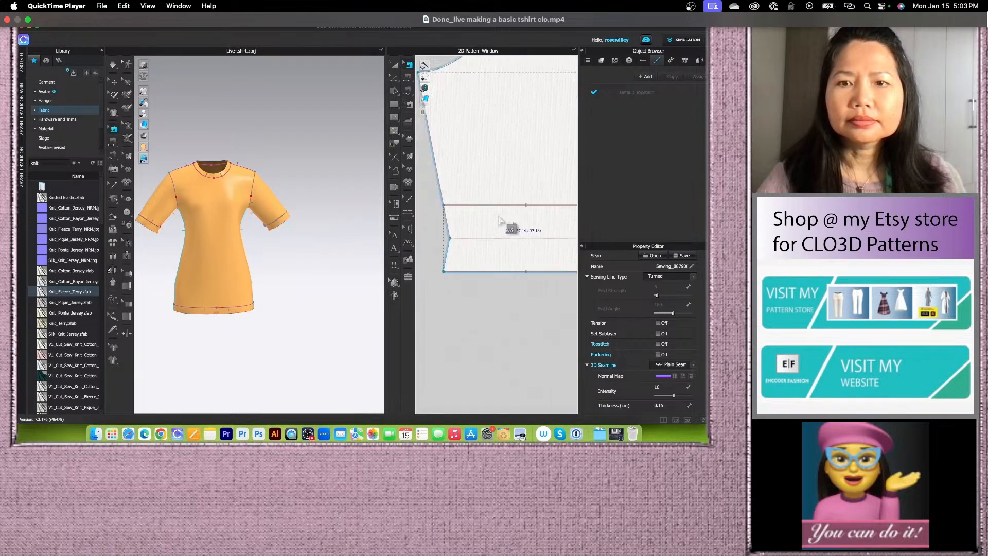
left_click(449, 230)
left_click_drag(450, 240, 442, 272)
scroll(429, 253, "down", 5)
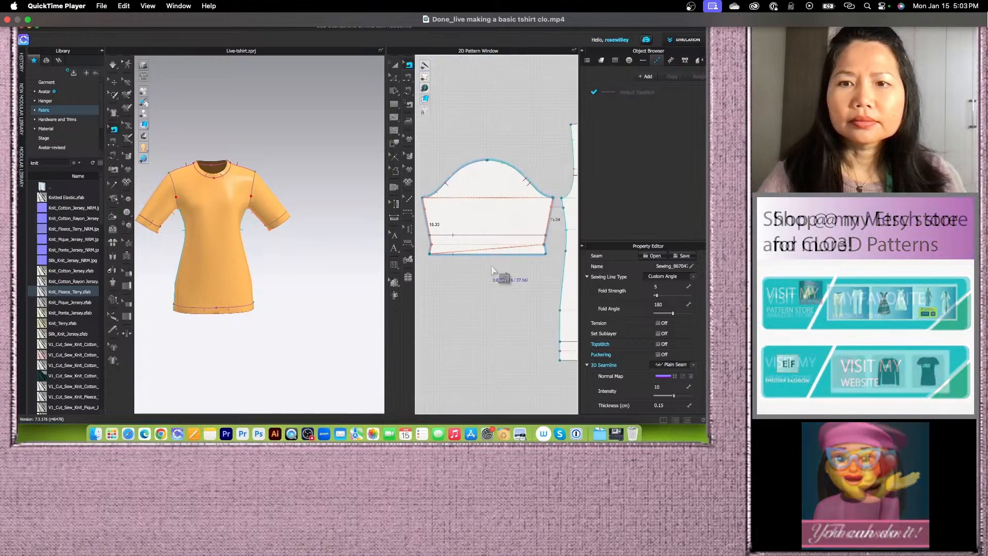
scroll(530, 259, "up", 5)
scroll(511, 239, "down", 3)
scroll(512, 238, "up", 3)
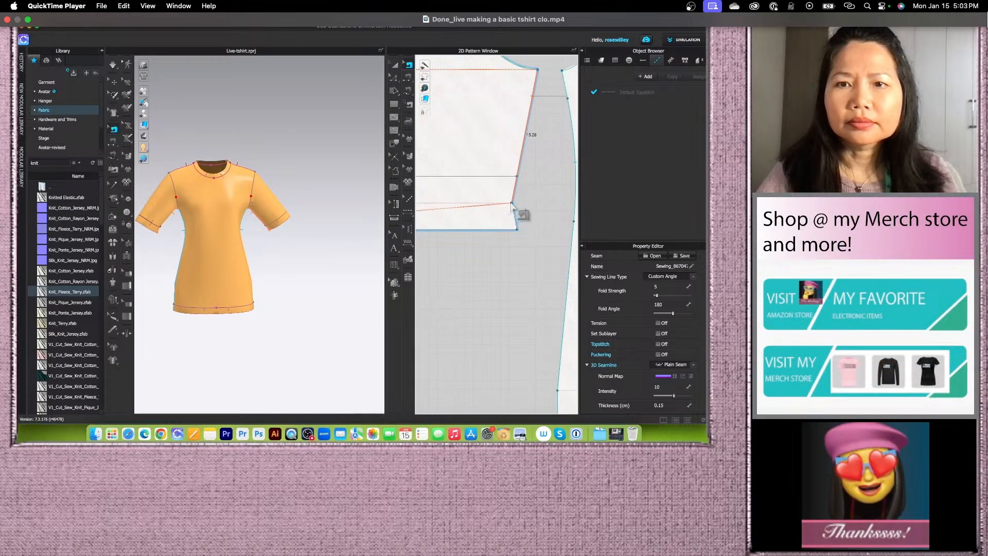
scroll(518, 229, "down", 4)
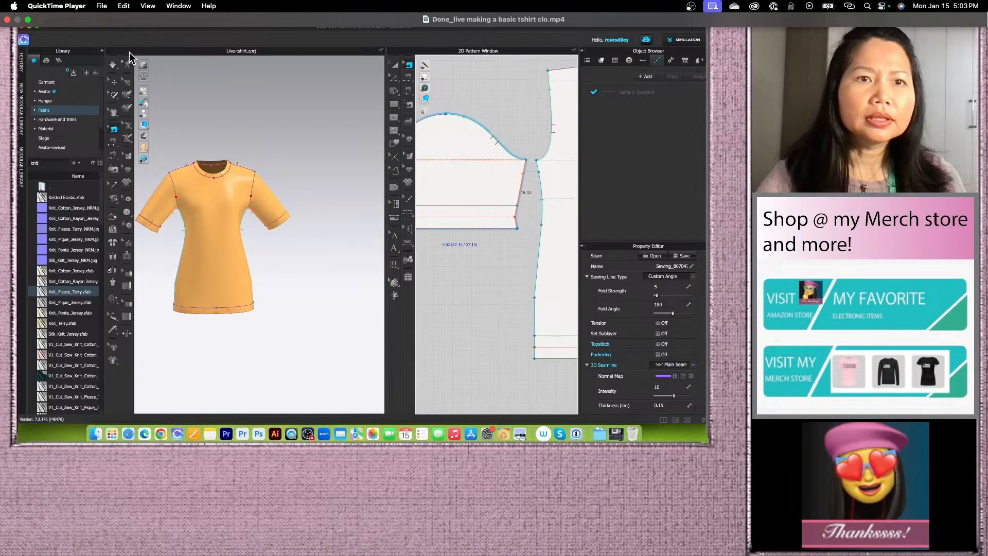
Step: Simulate the t-shirt with its folded and sewn sleeve hems, stop the simulation, and check the garment
left_click(113, 66)
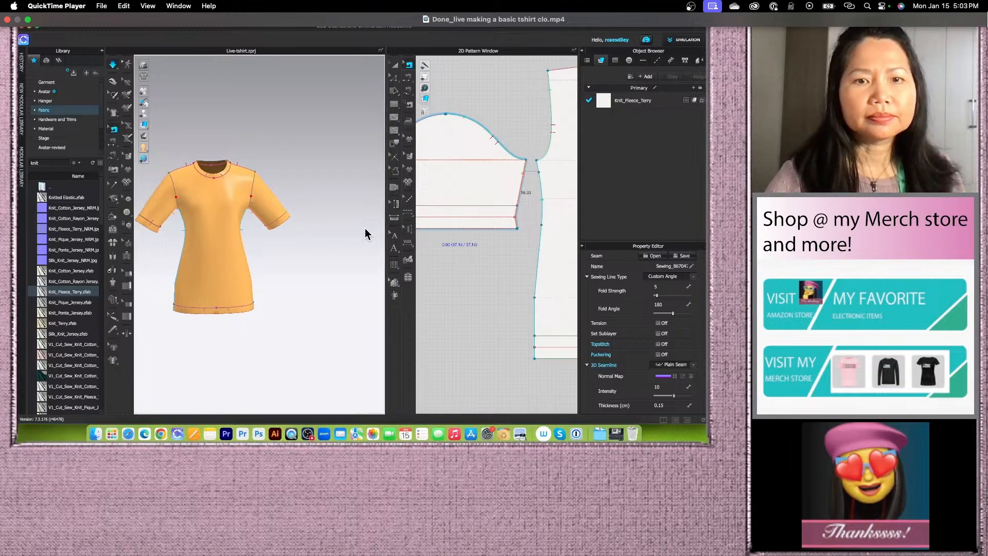
left_click(112, 66)
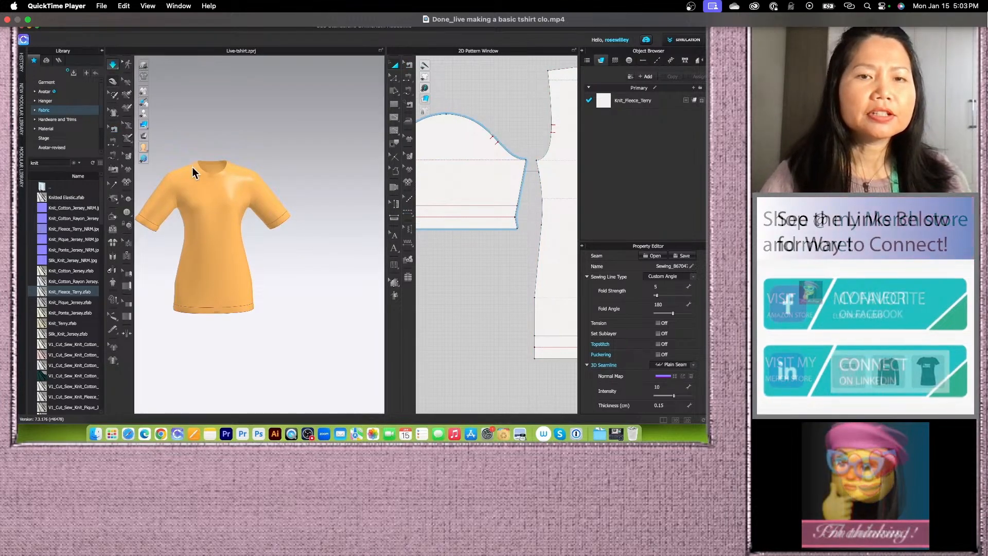
scroll(308, 271, "down", 3)
middle_click_drag(295, 277, 302, 238)
scroll(323, 229, "up", 3)
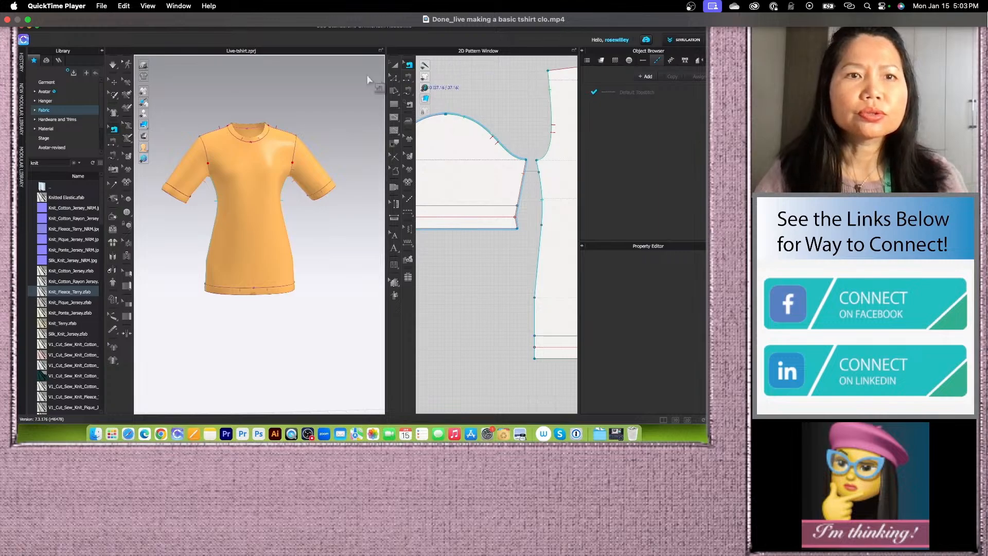
left_click(115, 85)
scroll(258, 256, "down", 3)
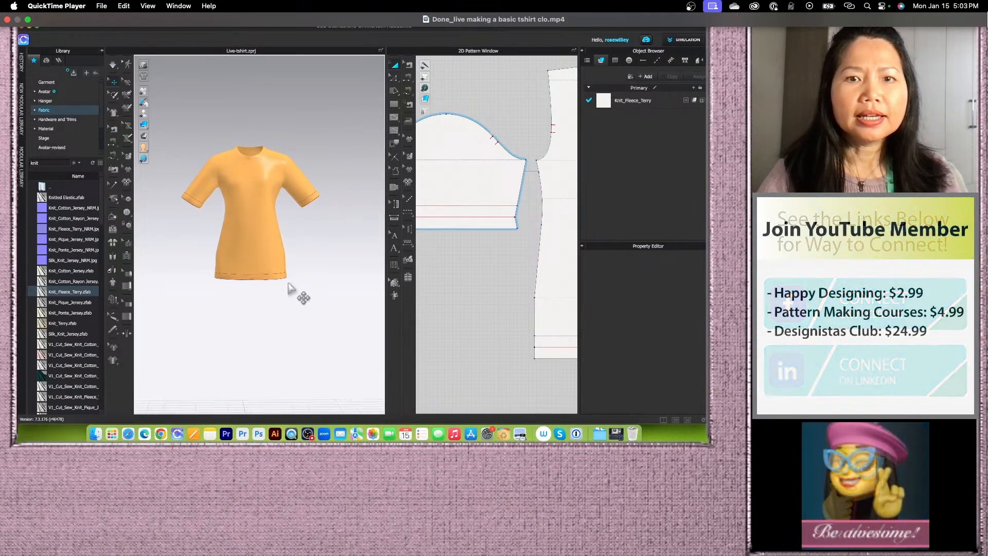
scroll(291, 268, "up", 2)
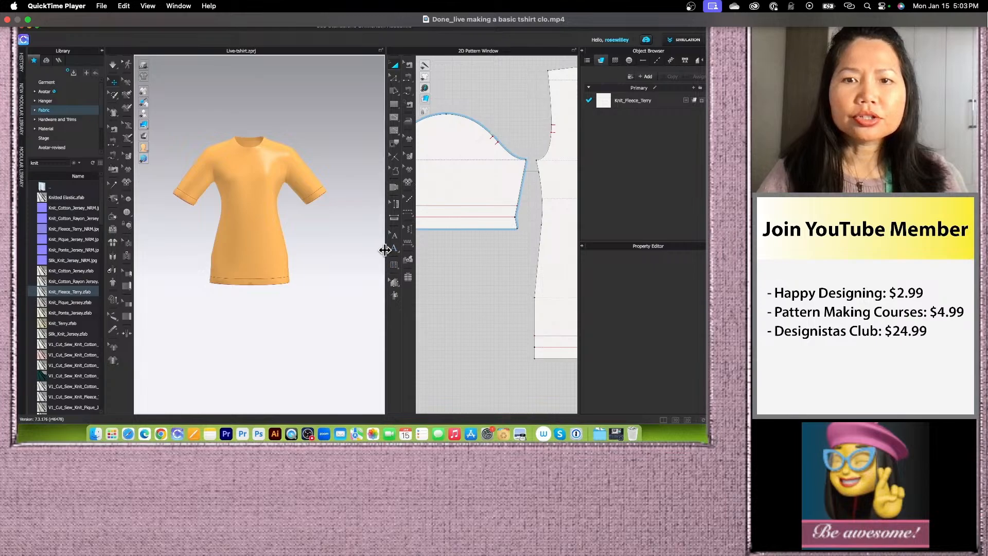
Step: Select all the t-shirt pattern pieces except the separate block above them and unstrengthen them
left_click_drag(385, 249, 291, 253)
scroll(393, 236, "down", 5)
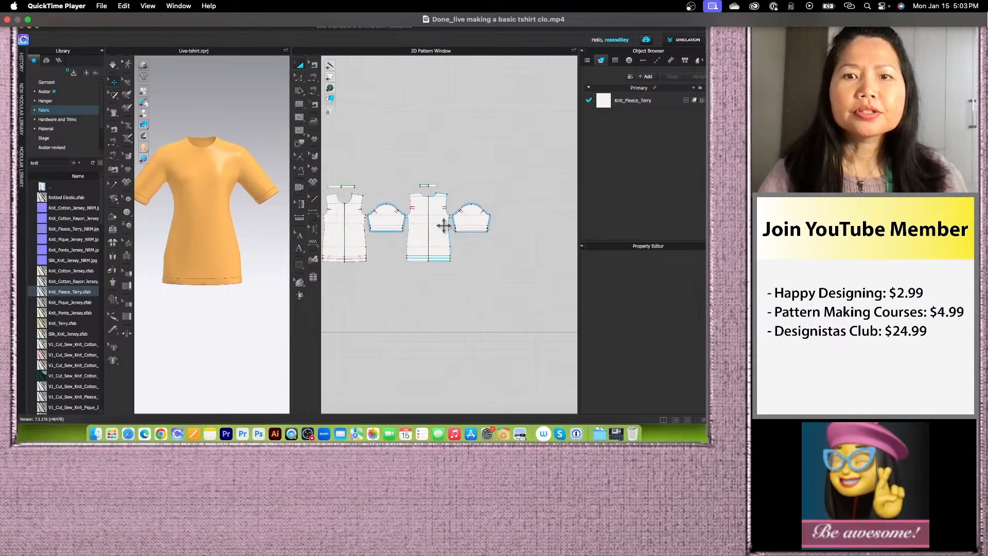
scroll(389, 247, "down", 5)
scroll(363, 270, "up", 6)
scroll(366, 270, "down", 2)
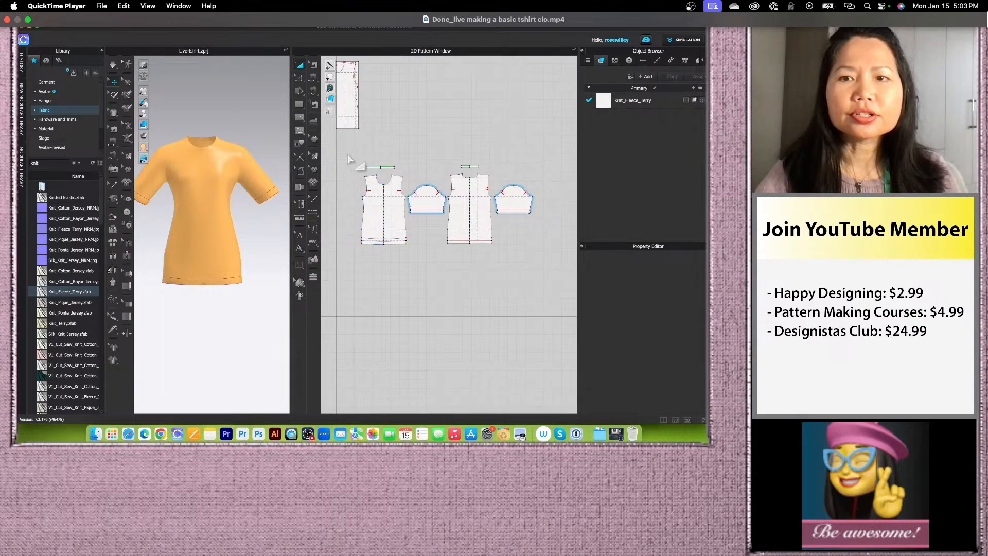
left_click_drag(349, 160, 541, 291)
right_click(486, 216)
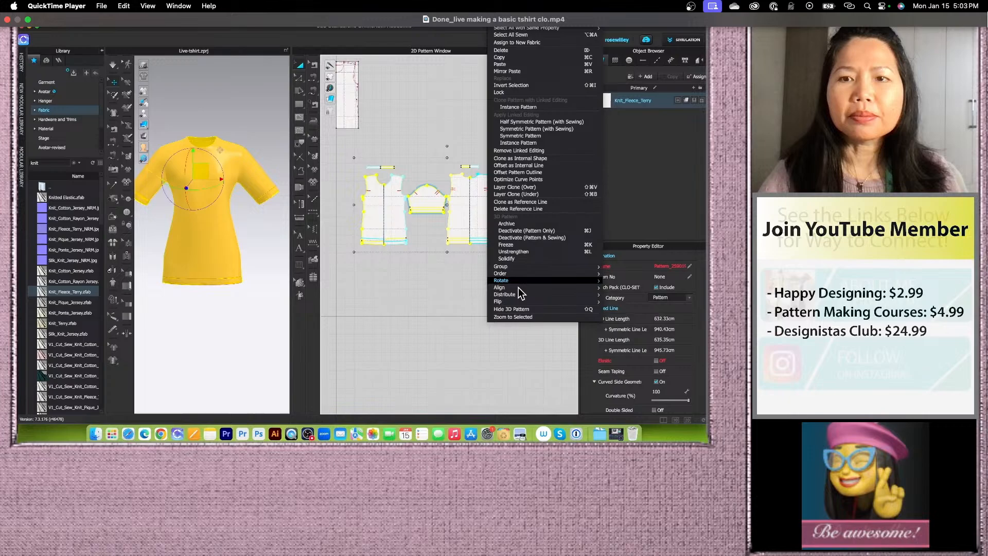
left_click(518, 259)
scroll(433, 306, "down", 2)
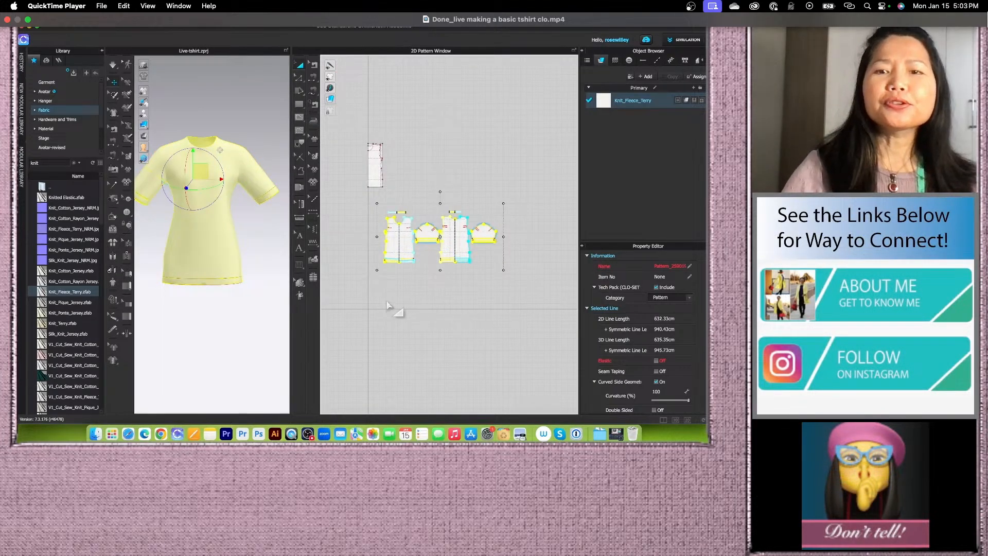
scroll(389, 305, "up", 2)
scroll(193, 235, "down", 1)
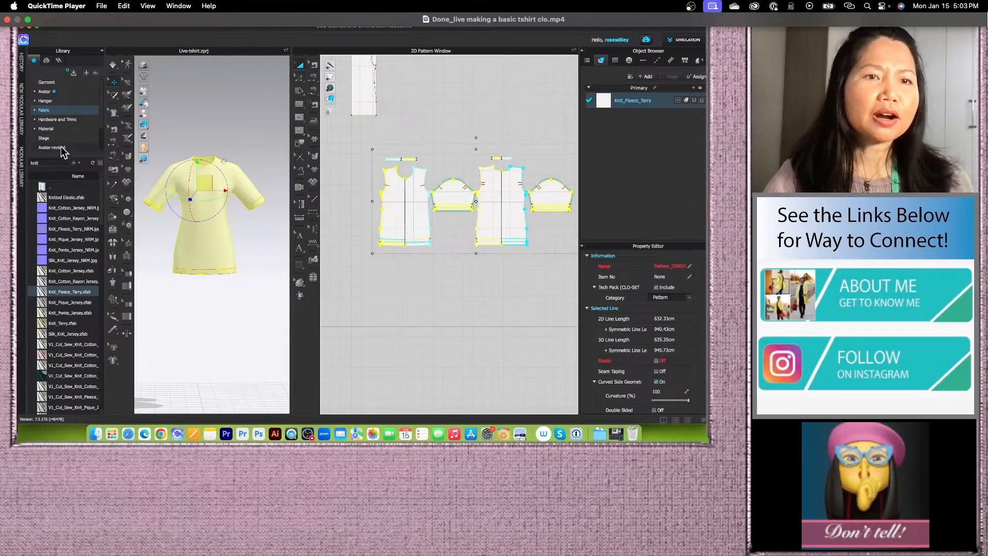
Step: Open the T-shirts-Graphics 15x18 merch library folder, clear the knit search filter, and preview the graphic images
scroll(77, 133, "down", 2)
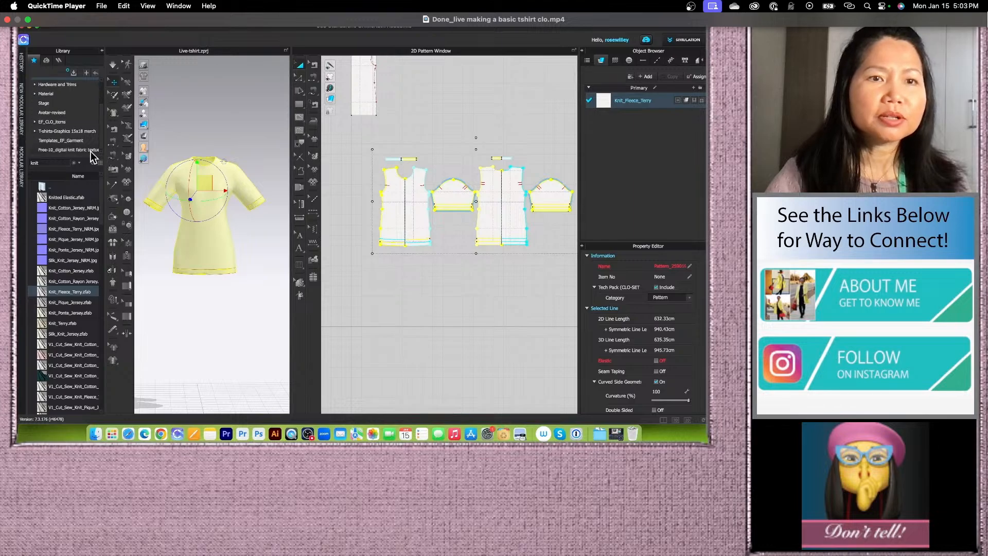
left_click(67, 132)
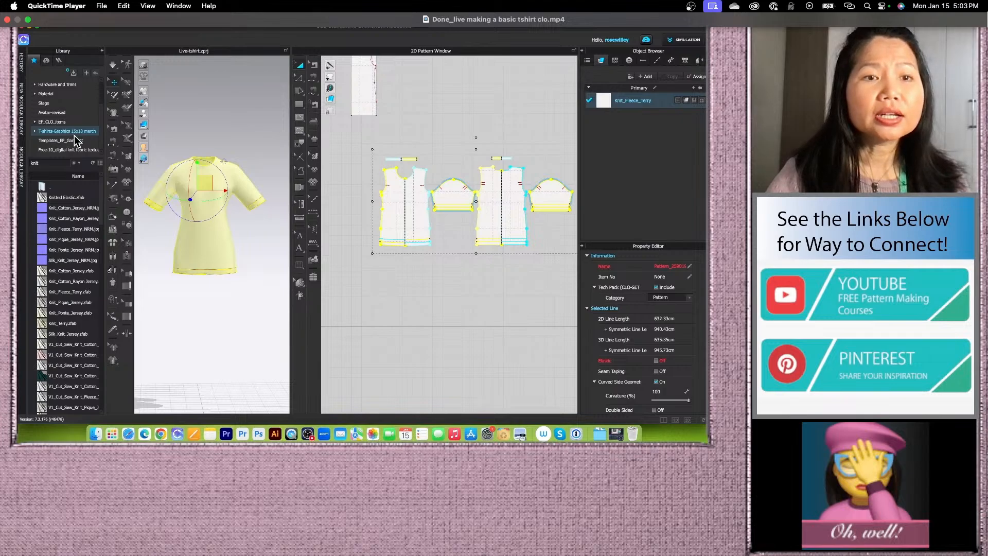
left_click(77, 163)
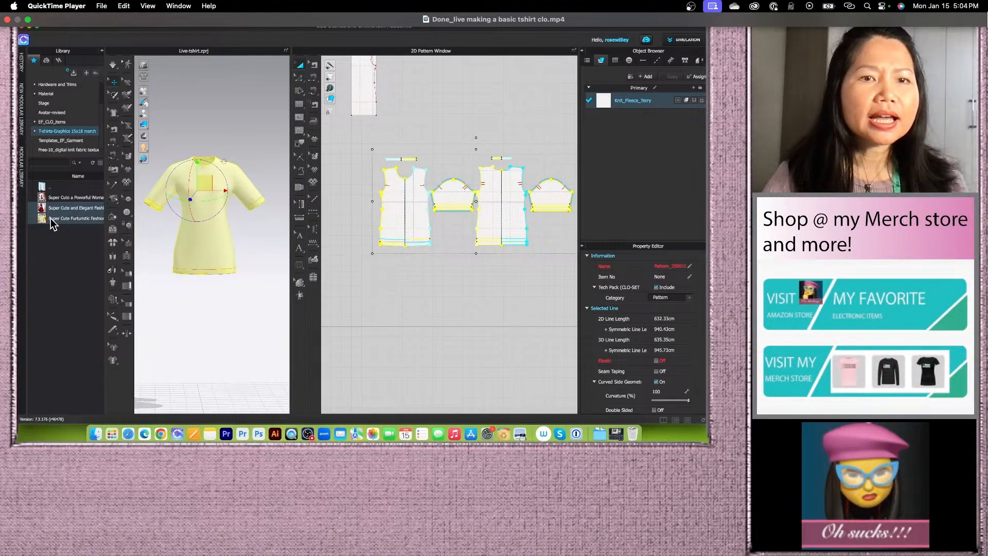
mouse_move(51, 221)
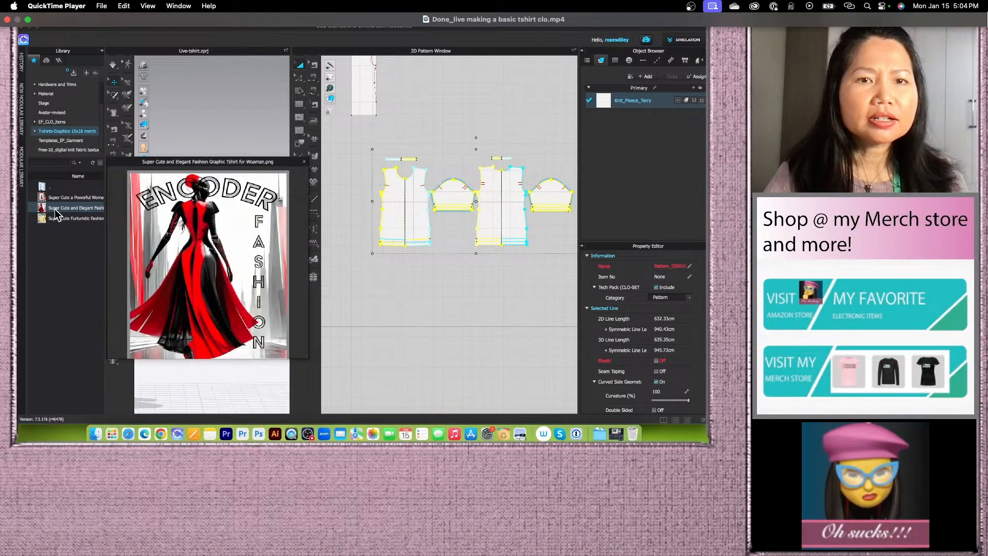
mouse_move(61, 199)
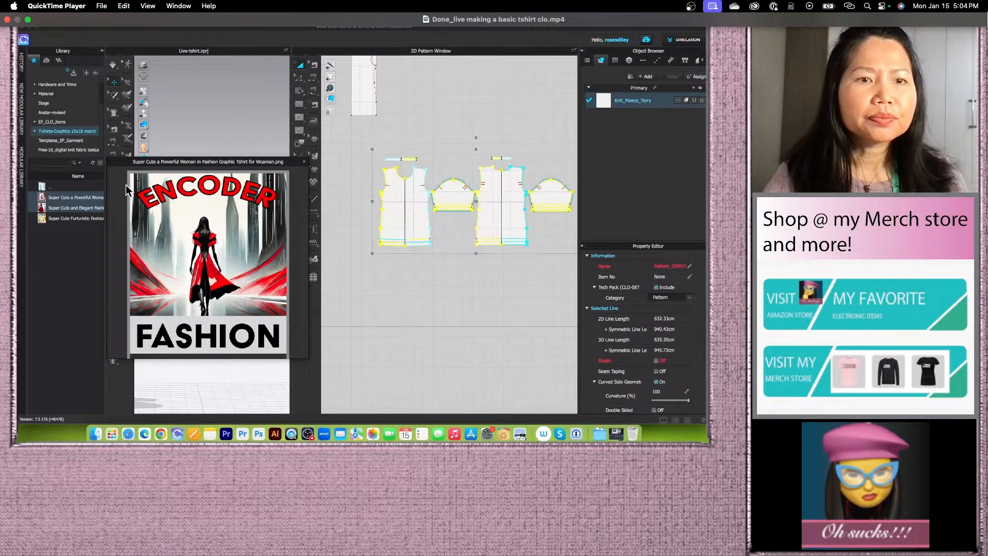
Step: Add the yellow Super Cute Furturistic Fashion image as a graphic on the front bodice, sized 38.10 by 45.72 cm
right_click(81, 221)
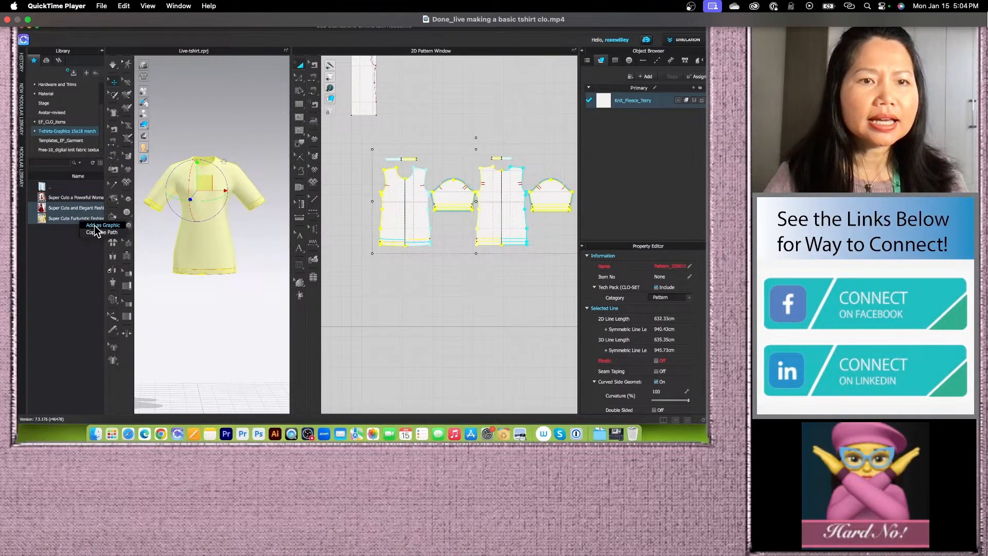
left_click(100, 226)
scroll(358, 192, "up", 5)
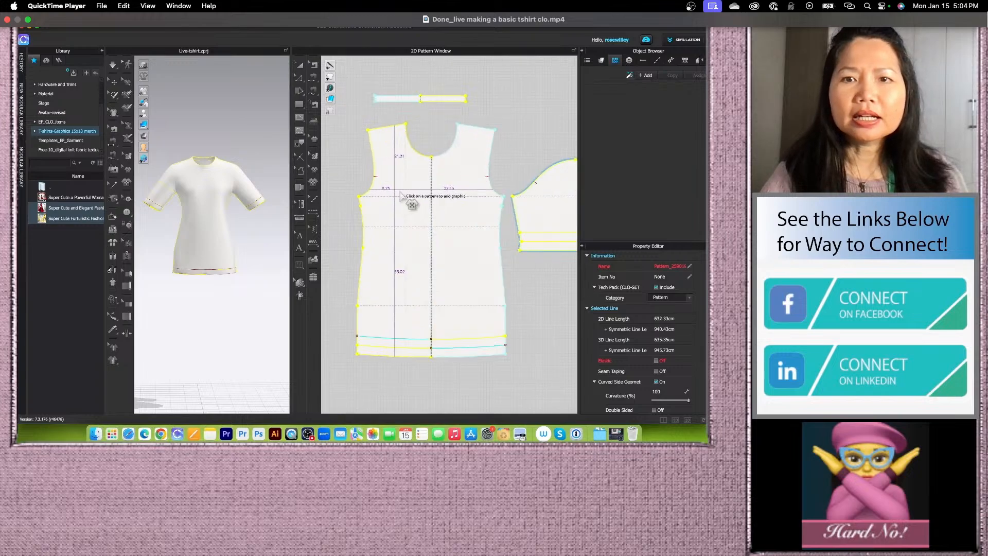
left_click(432, 210)
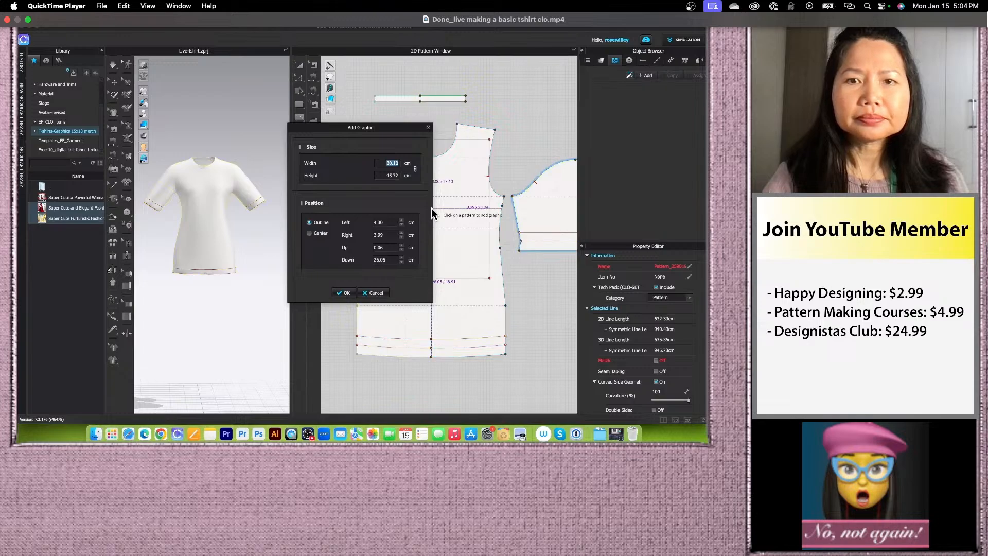
left_click(343, 294)
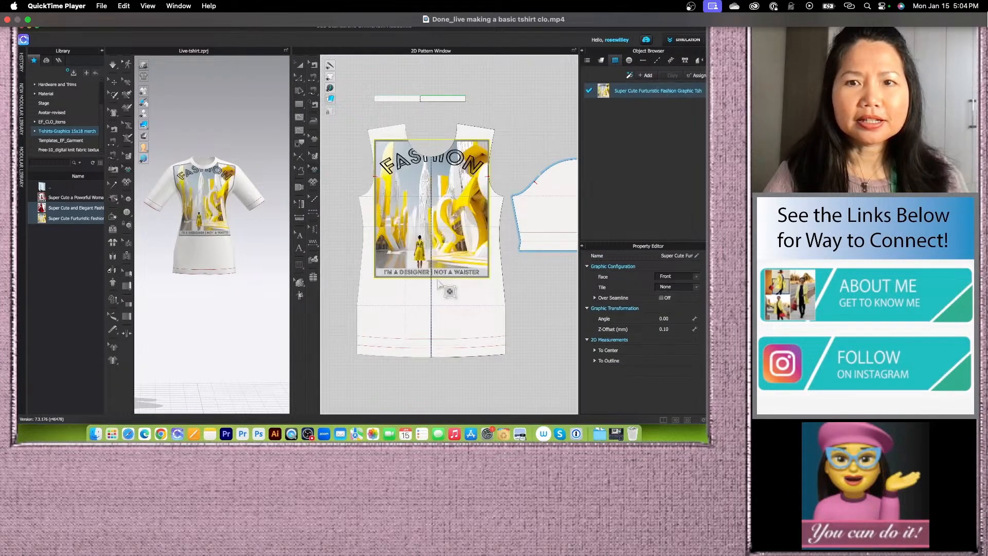
Step: Move the graphic down below the neckline and scale it smaller, centred on the front bodice
scroll(442, 289, "up", 3)
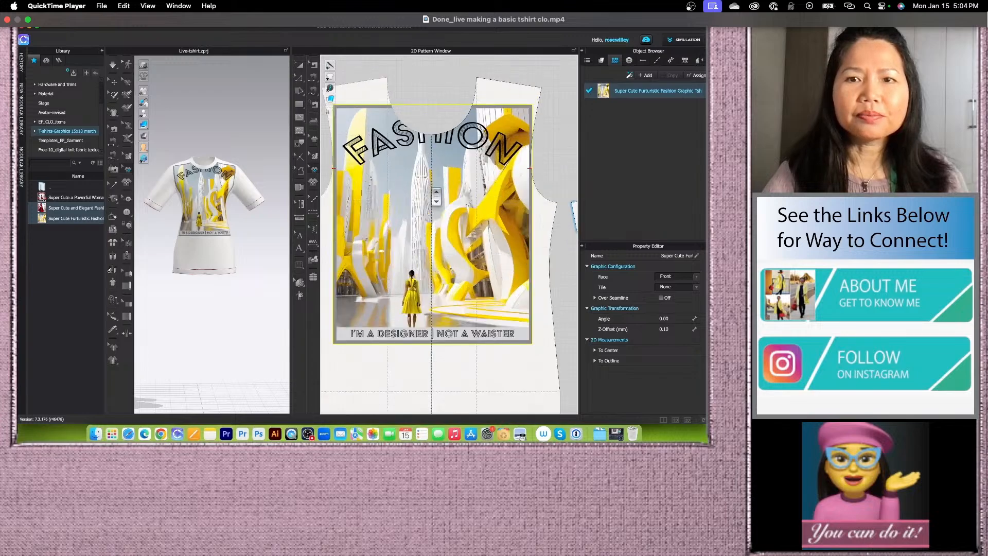
scroll(442, 208, "down", 4)
left_click_drag(444, 209, 443, 252)
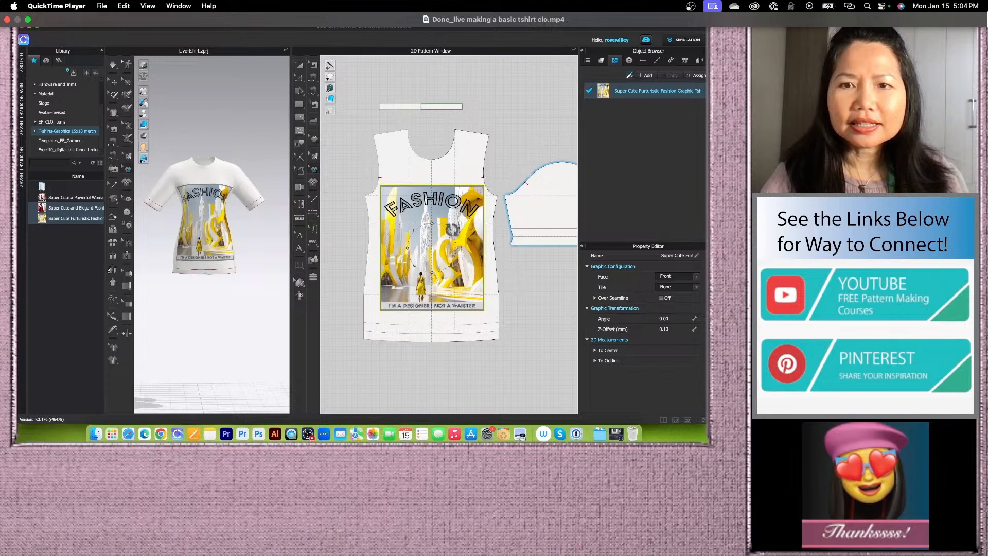
left_click_drag(450, 231, 443, 254)
scroll(252, 247, "up", 3)
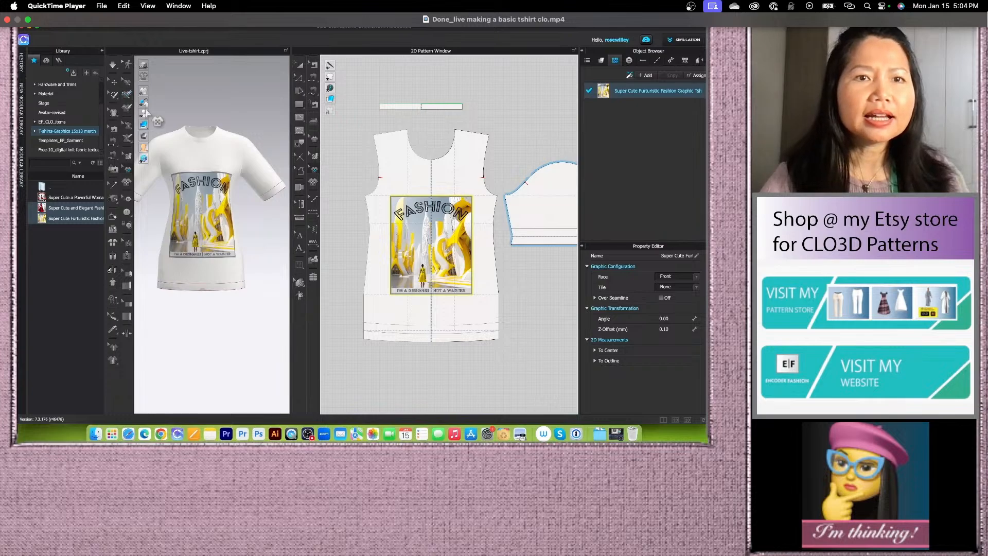
Step: Hide the internal lines on the 3D garment and show the avatar
mouse_move(145, 92)
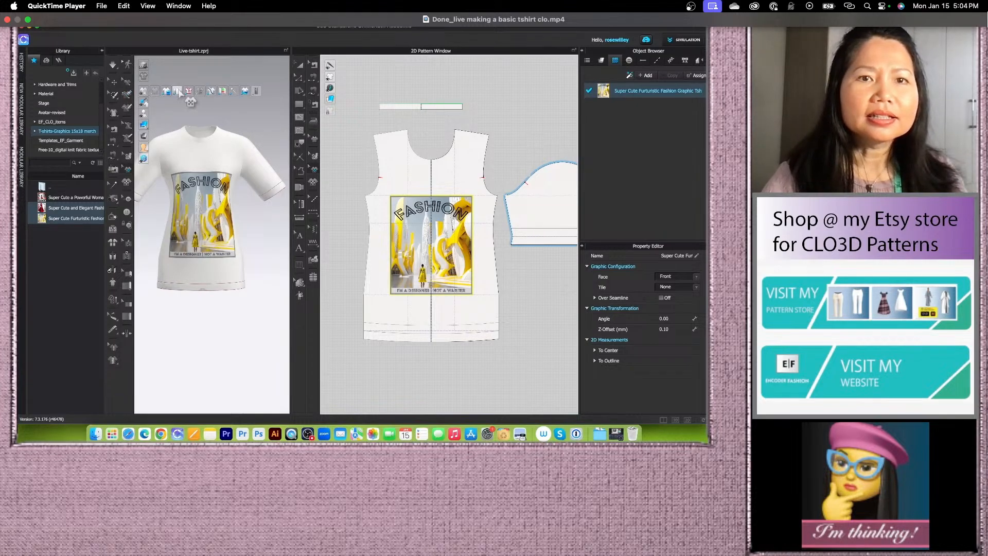
left_click(190, 93)
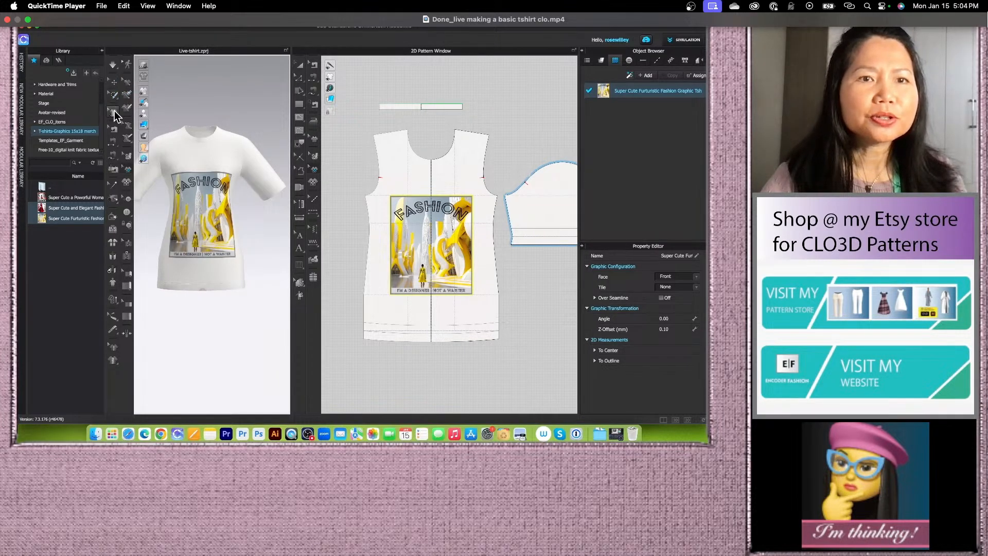
left_click(155, 114)
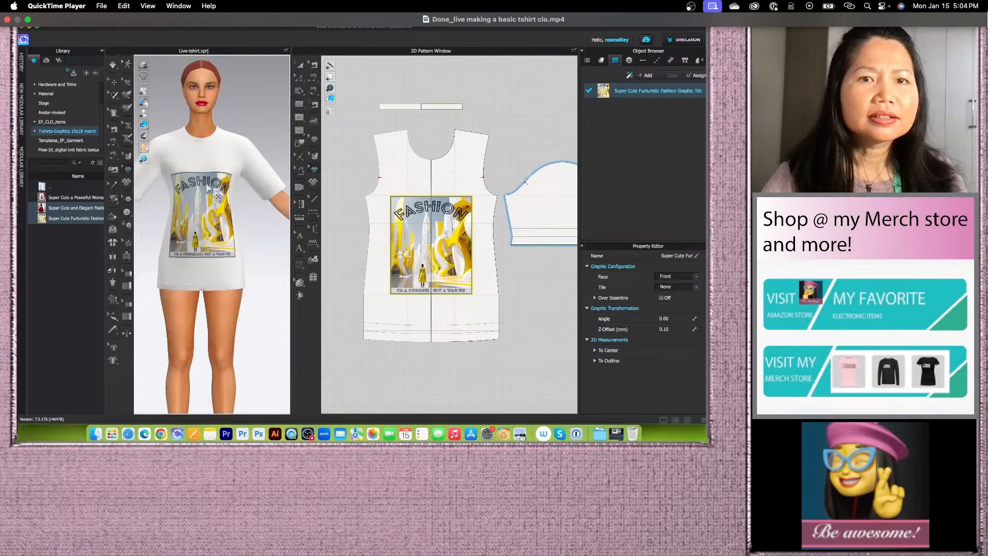
Step: Enlarge the front graphic slightly, keeping it centred on the bodice, and check it on the avatar
left_click(440, 230)
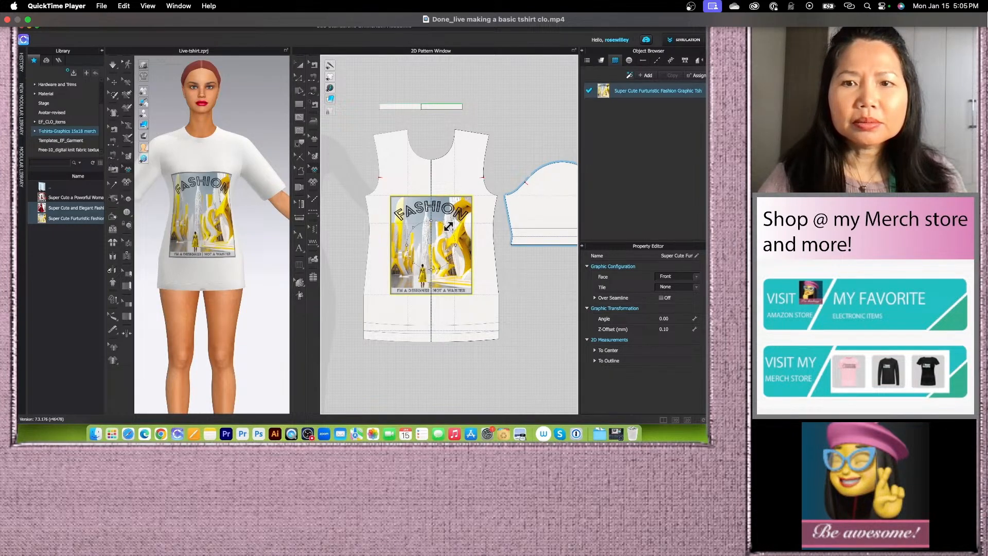
left_click_drag(449, 226, 453, 224)
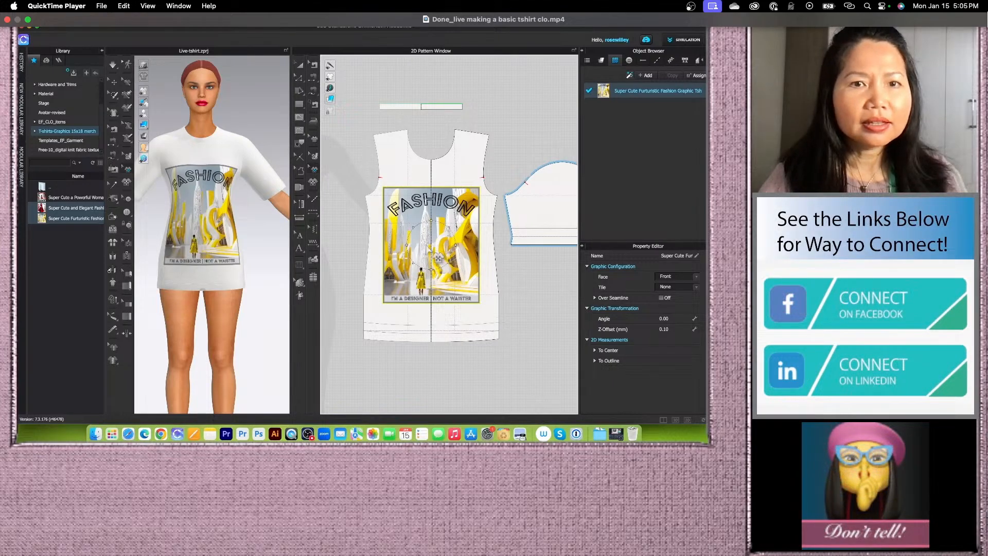
scroll(228, 216, "down", 3)
scroll(434, 220, "down", 3)
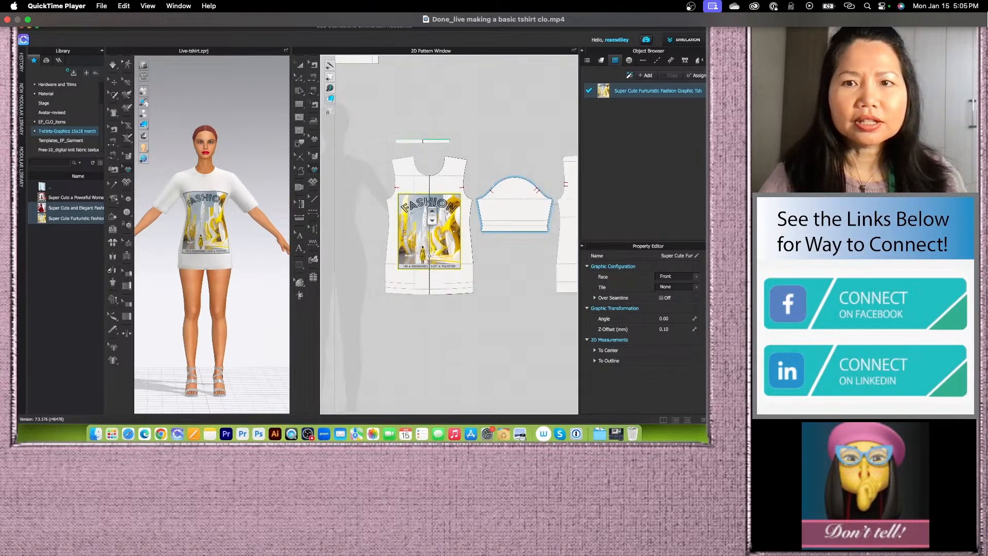
scroll(430, 215, "up", 5)
scroll(381, 221, "down", 5)
scroll(403, 225, "up", 3)
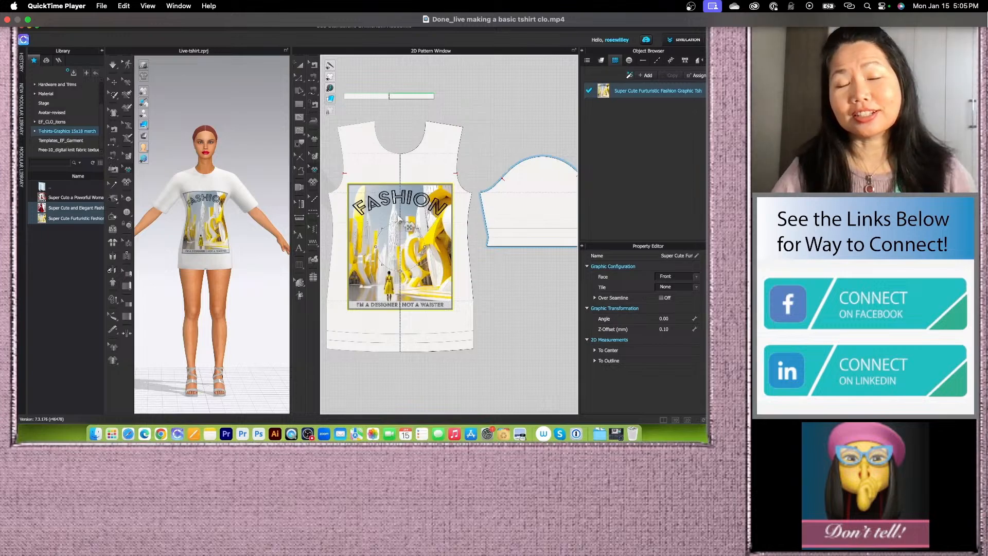
Step: Recolour the Knit_Fleece_Terry fabric with a grey-blue sampled from the shirt graphic (#7F8F9B)
left_click(300, 66)
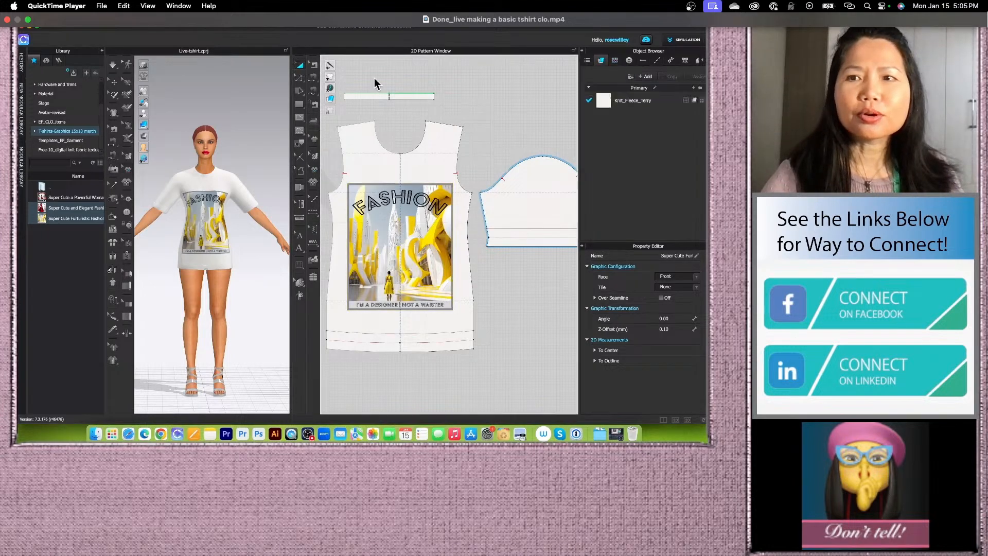
left_click(633, 100)
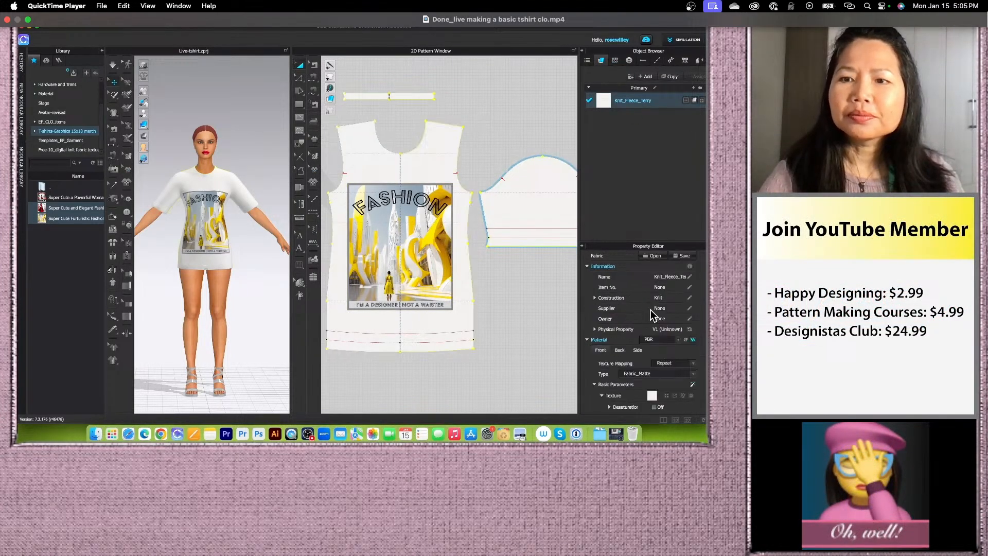
scroll(655, 317, "down", 6)
scroll(672, 325, "down", 2)
scroll(671, 325, "down", 2)
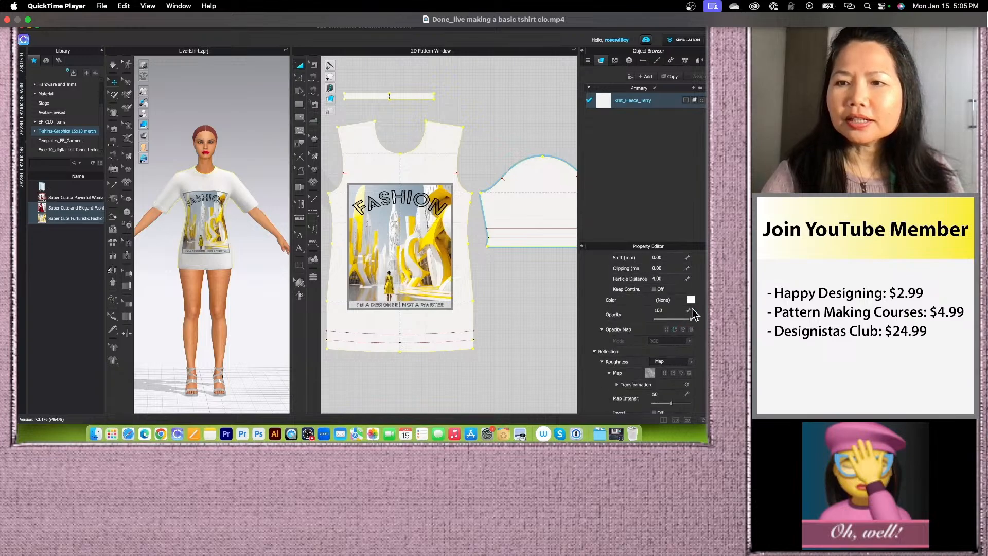
left_click(691, 300)
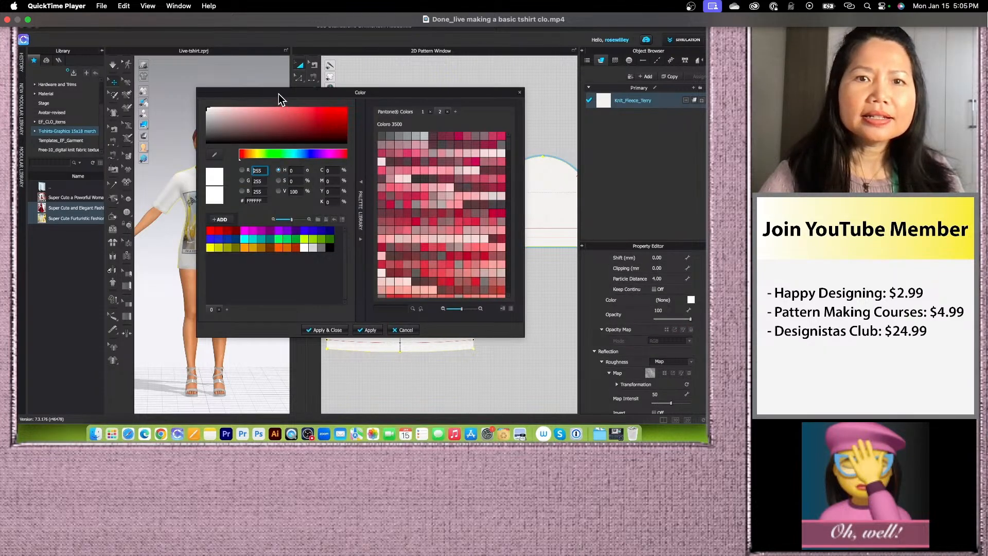
left_click_drag(279, 93, 440, 119)
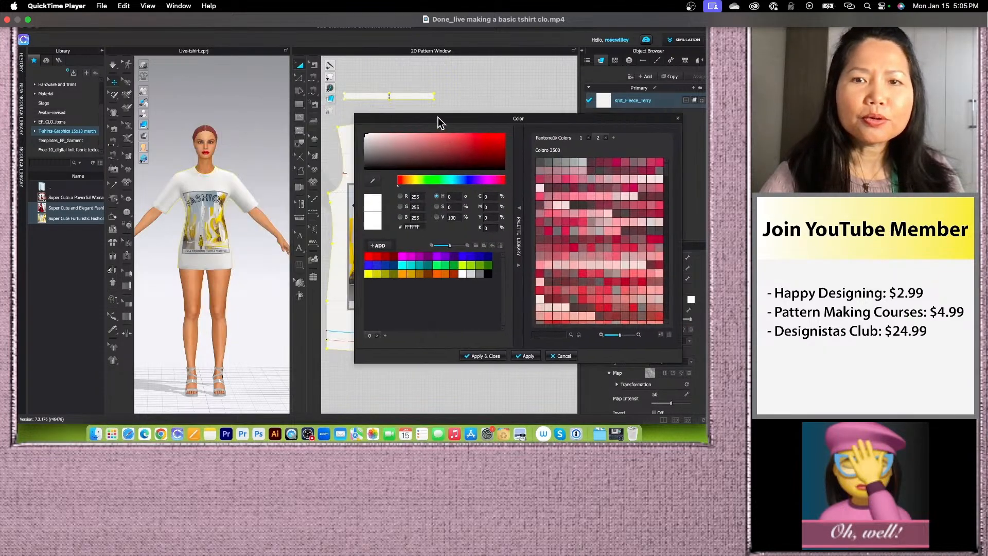
left_click(380, 181)
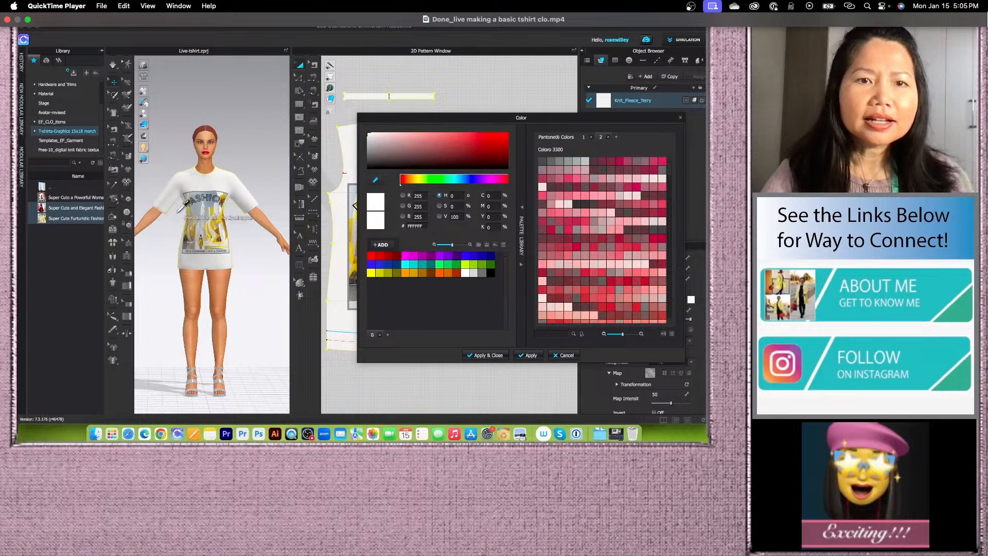
left_click(219, 201)
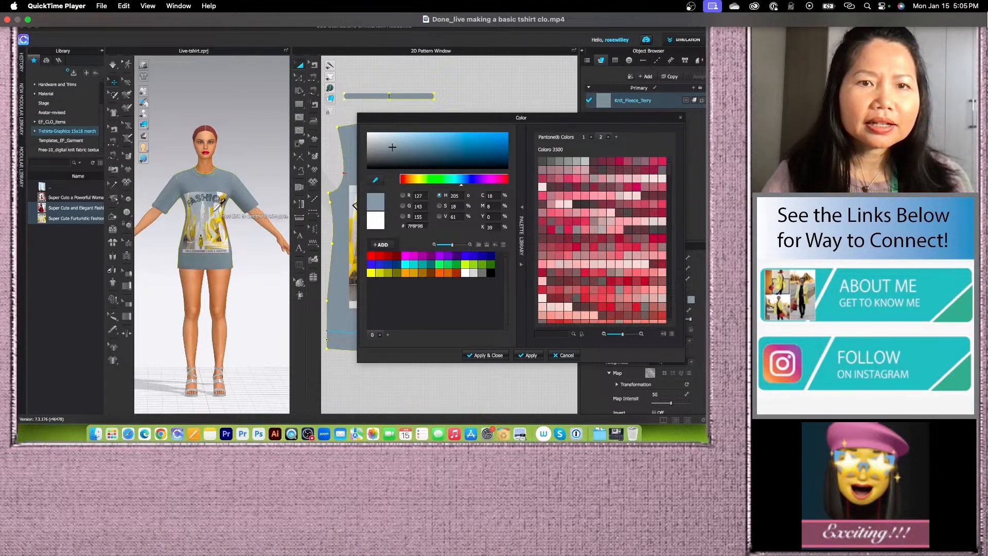
Step: Try out yellow, mustard, brown and beige fabric colours sampled from different parts of the shirt graphic
left_click(215, 216)
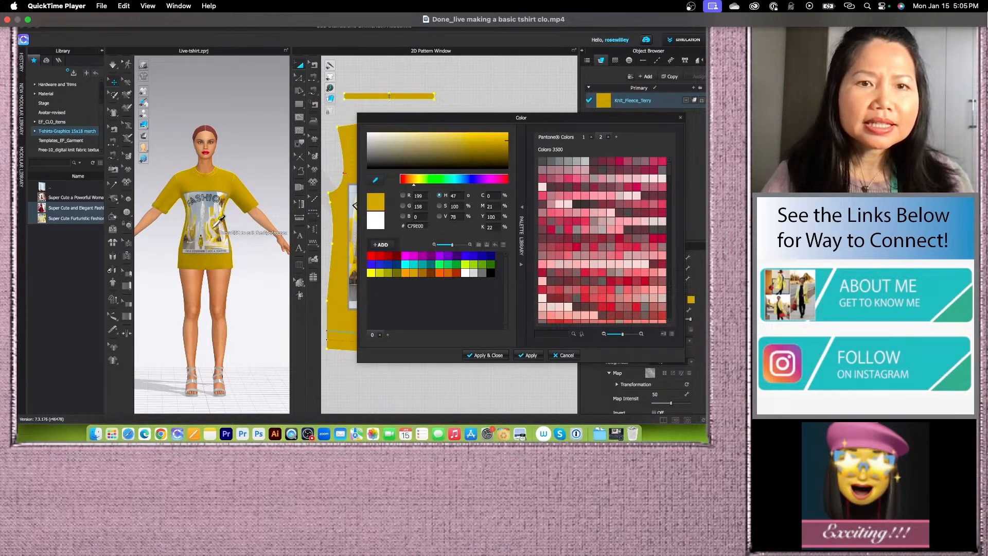
left_click(215, 229)
left_click(211, 235)
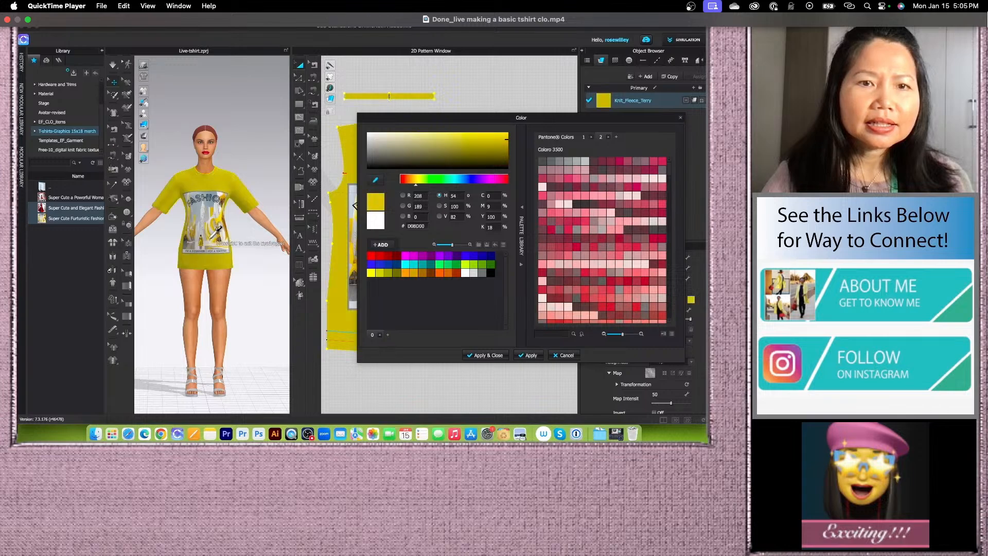
left_click(210, 239)
left_click(201, 242)
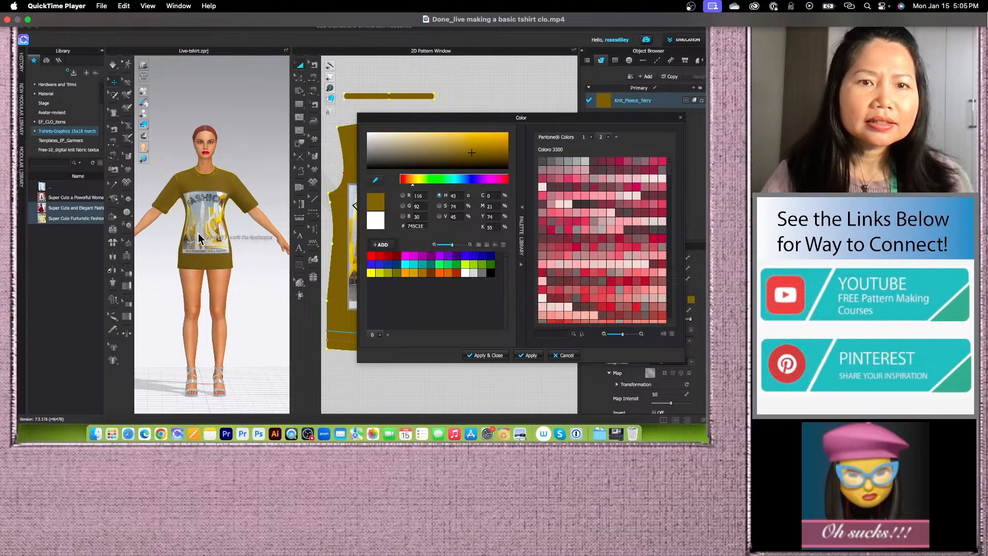
left_click(203, 229)
left_click(198, 217)
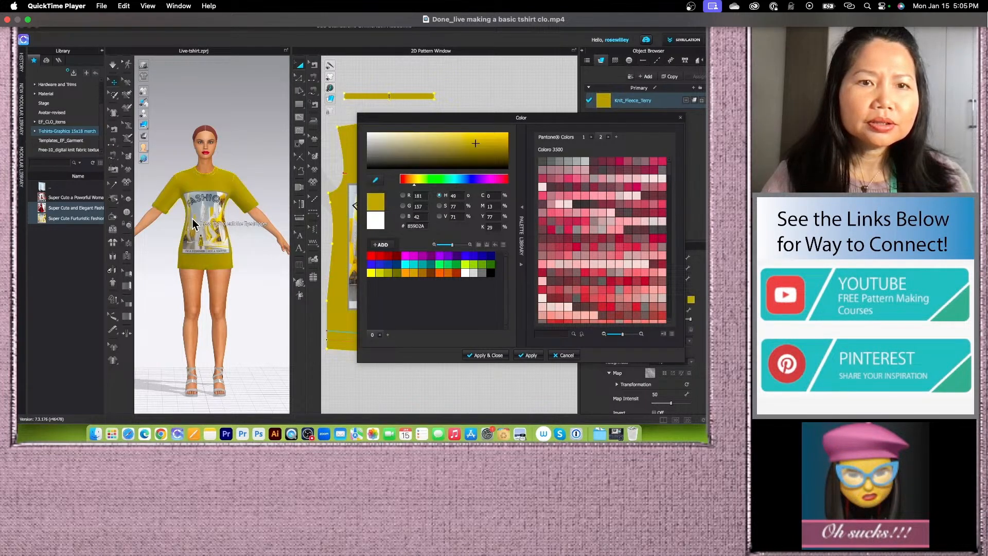
left_click(194, 211)
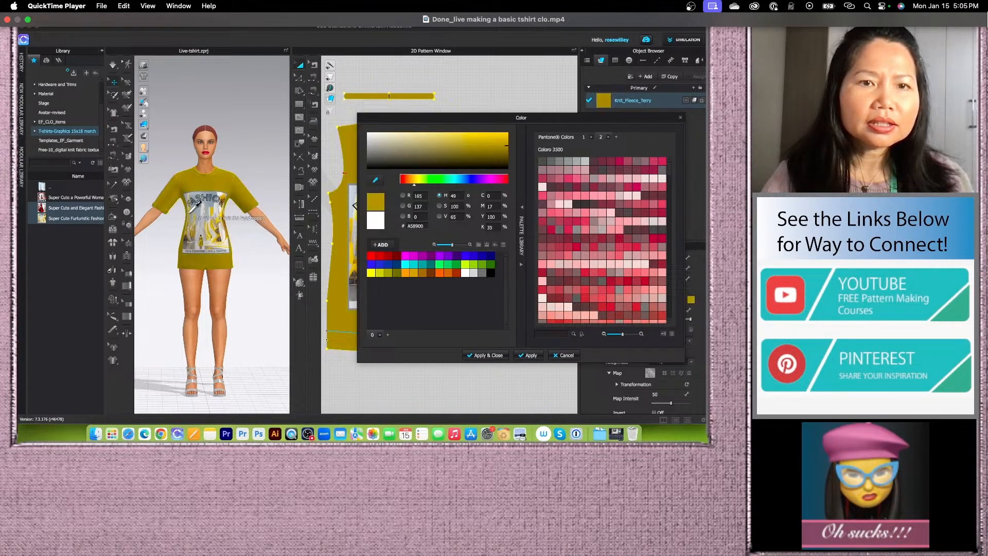
left_click(192, 241)
left_click(192, 248)
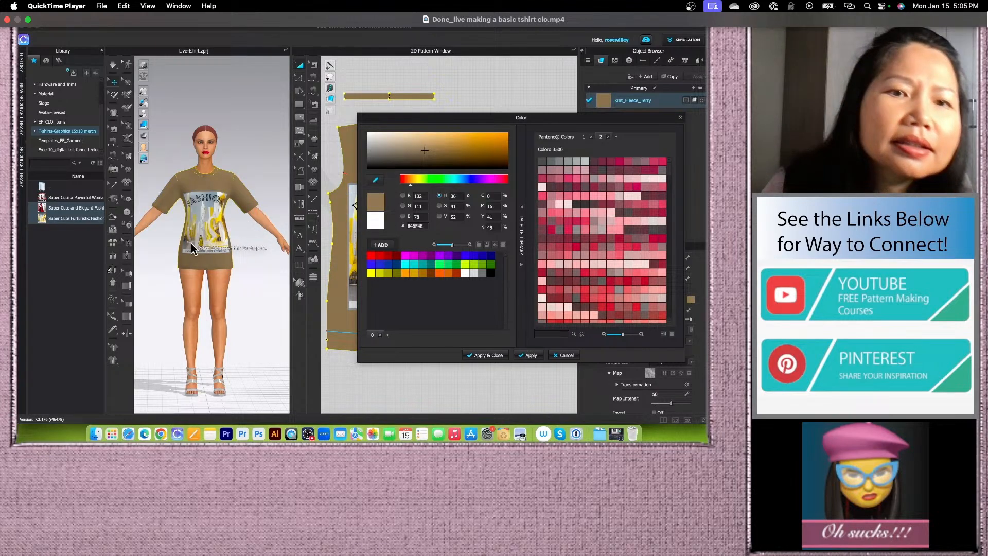
left_click(226, 216)
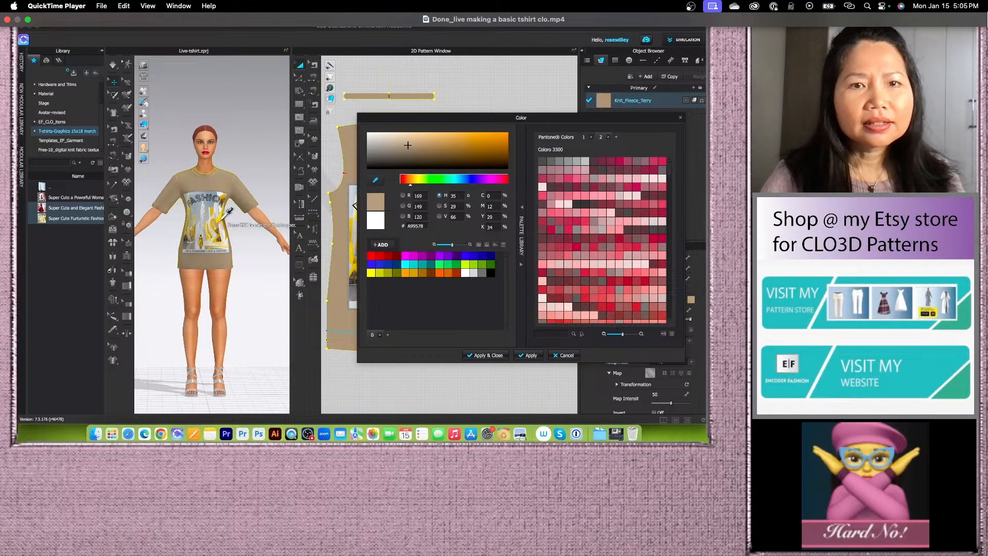
left_click(222, 221)
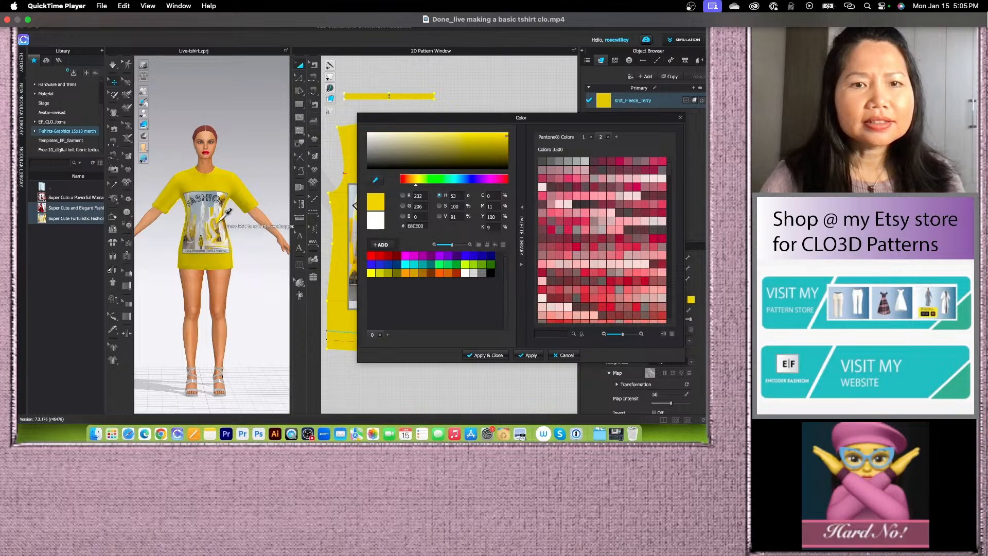
left_click(223, 215)
left_click(221, 216)
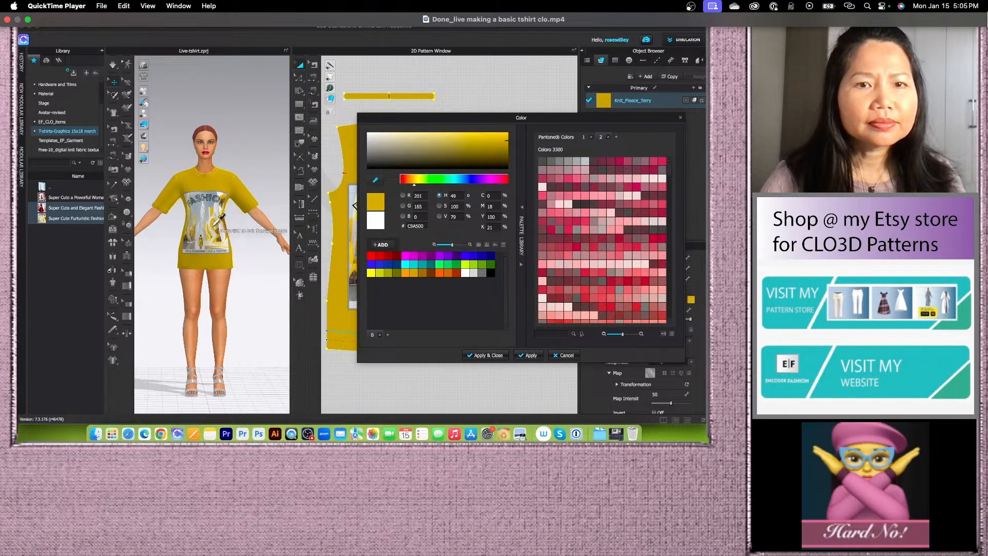
left_click(213, 235)
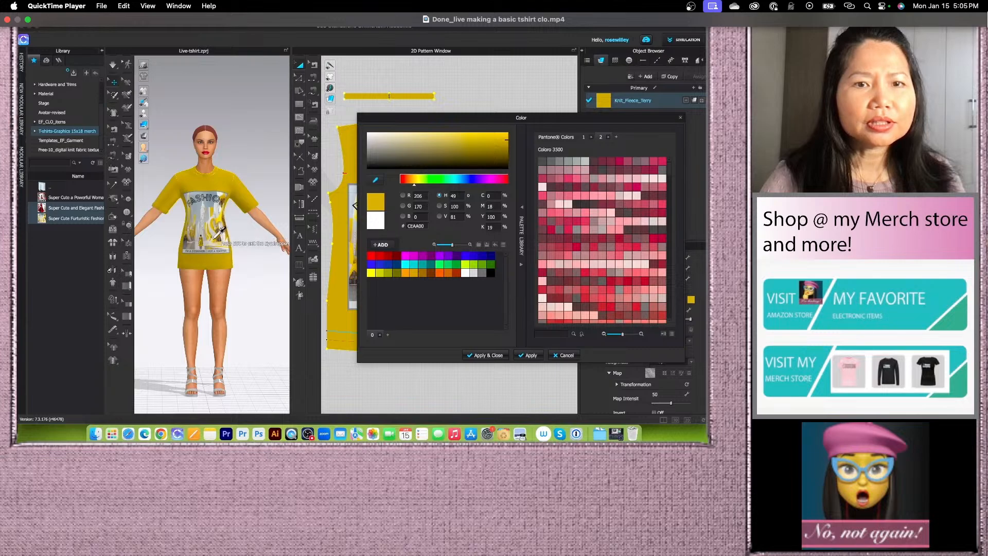
left_click(220, 238)
left_click(220, 239)
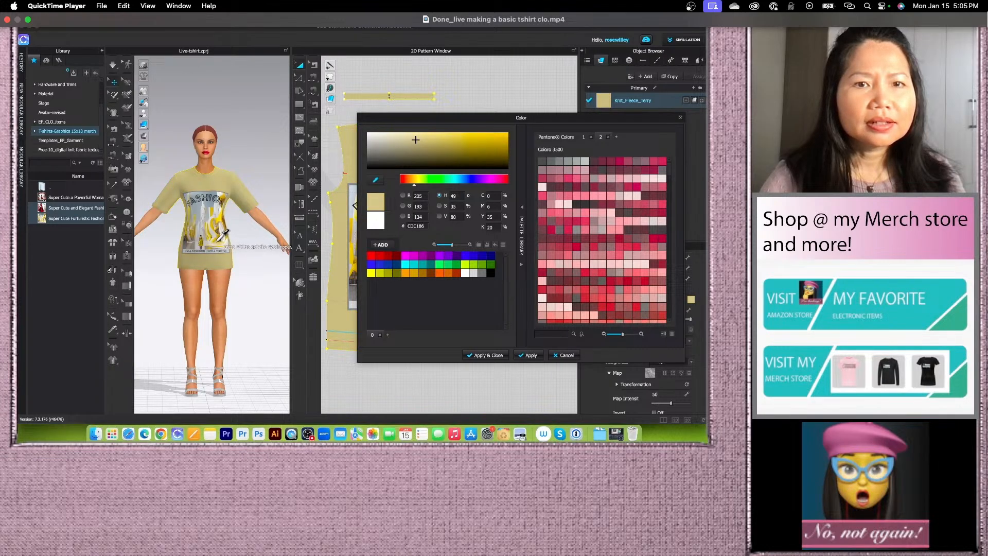
left_click(220, 238)
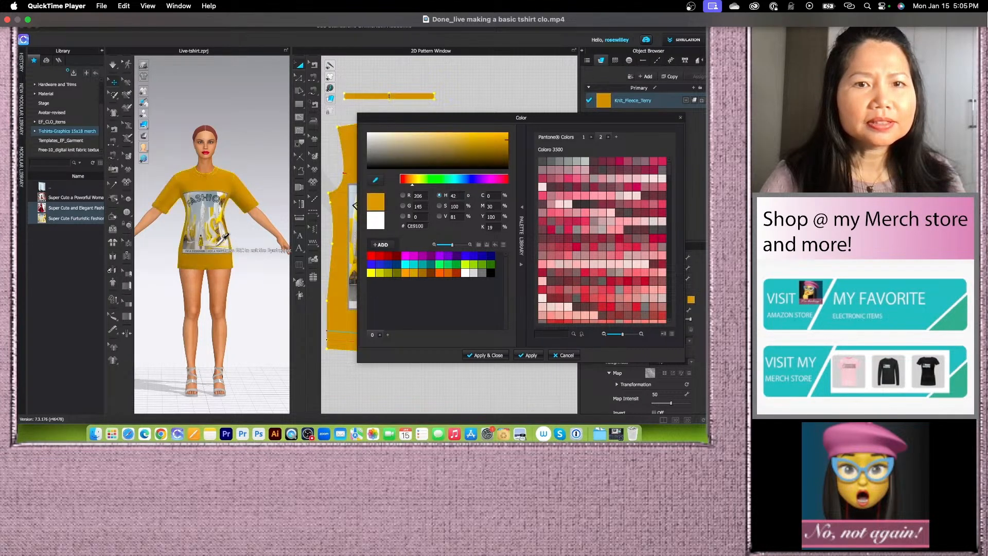
left_click(220, 237)
left_click(220, 238)
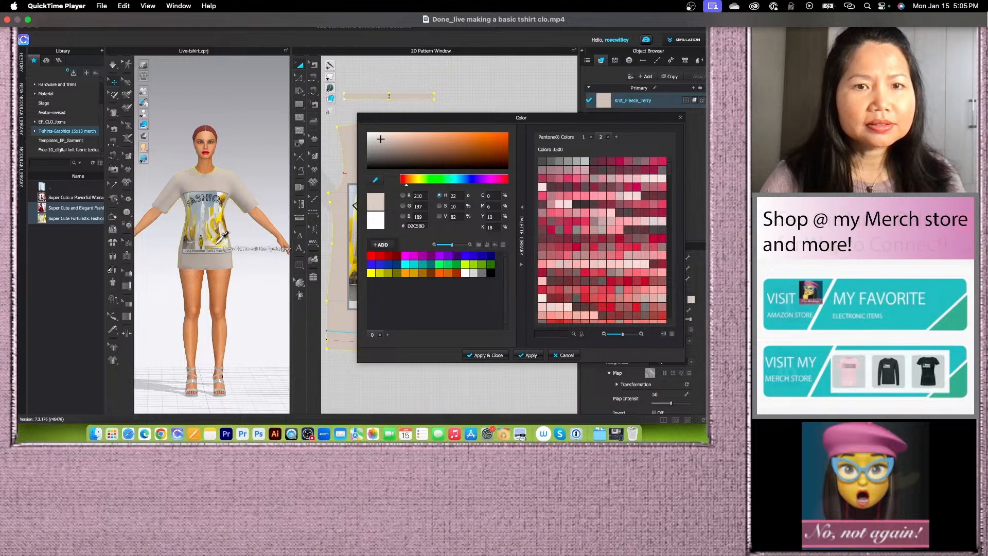
left_click(221, 237)
left_click(220, 238)
left_click(219, 237)
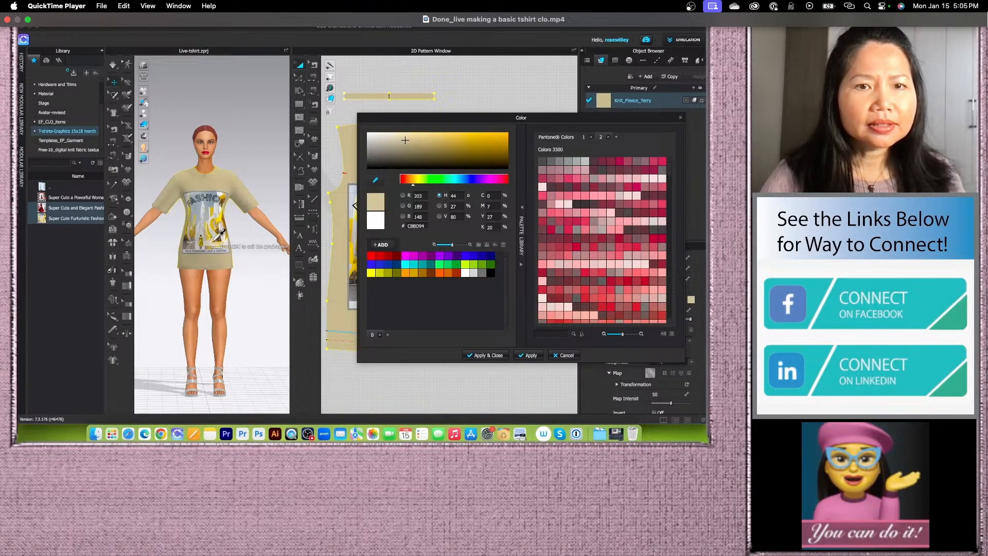
Step: Recolour the Knit_Fleece_Terry fabric with a pale yellow sampled from the shirt graphic (#D9C882) and apply it
left_click(219, 237)
left_click(223, 241)
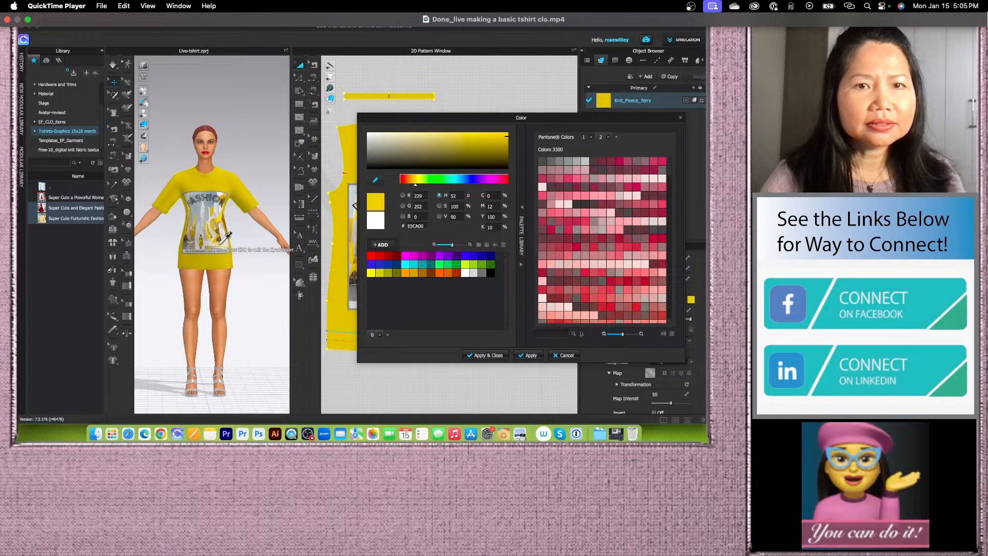
left_click(218, 235)
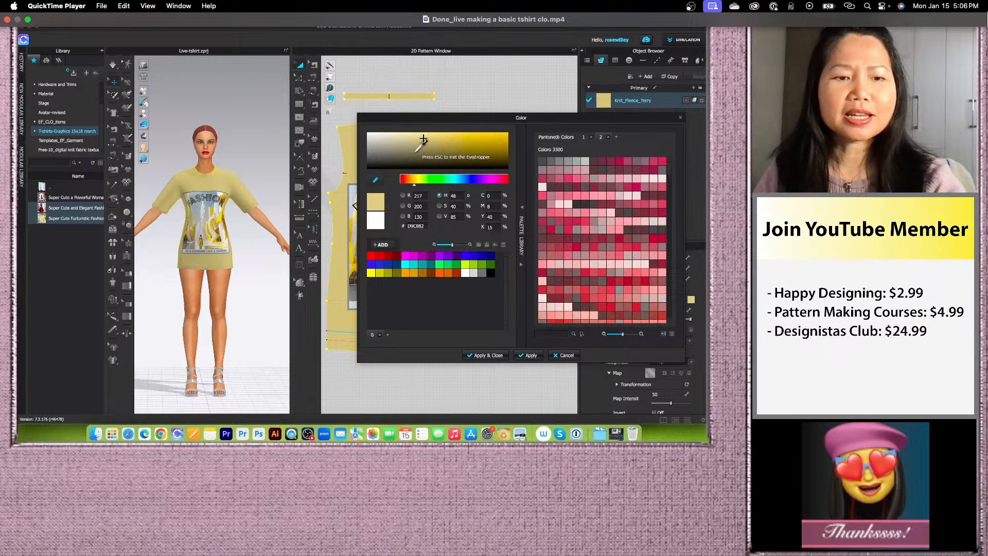
left_click(487, 357)
Step: Examine the recoloured t-shirt and its front graphic up close on the avatar
scroll(435, 97, "down", 3)
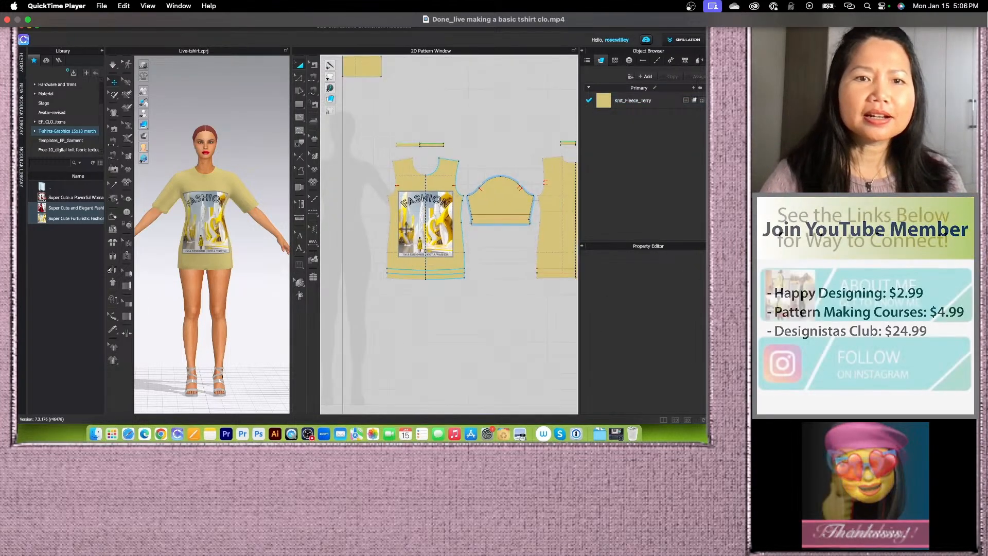
right_click_drag(249, 276, 267, 260)
scroll(391, 247, "down", 3)
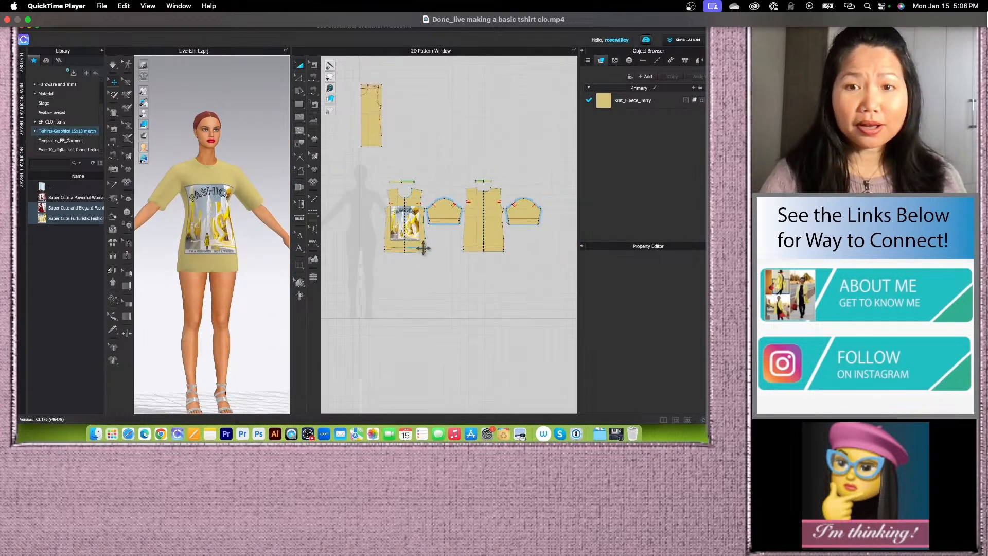
scroll(424, 248, "up", 3)
scroll(247, 250, "up", 5)
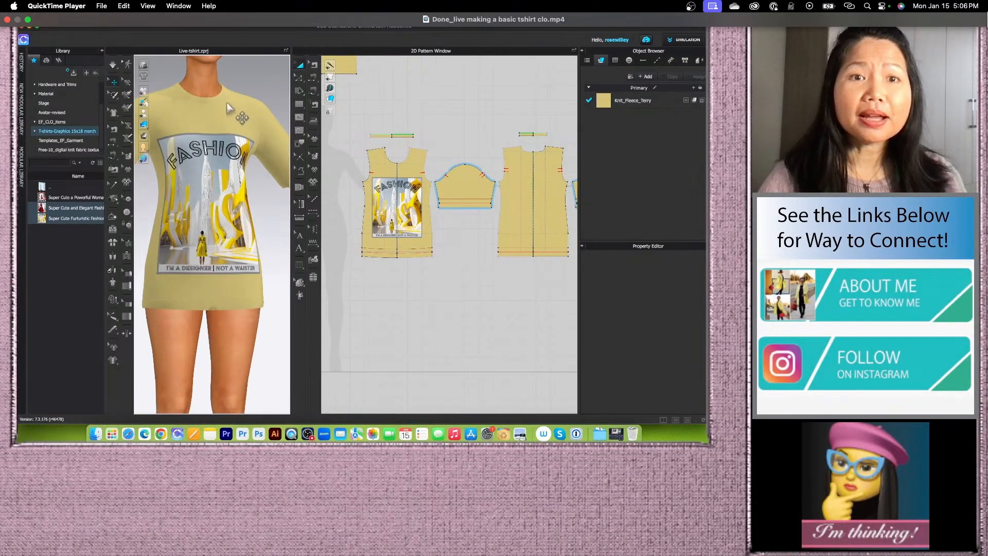
scroll(249, 291, "down", 5)
scroll(253, 281, "up", 1)
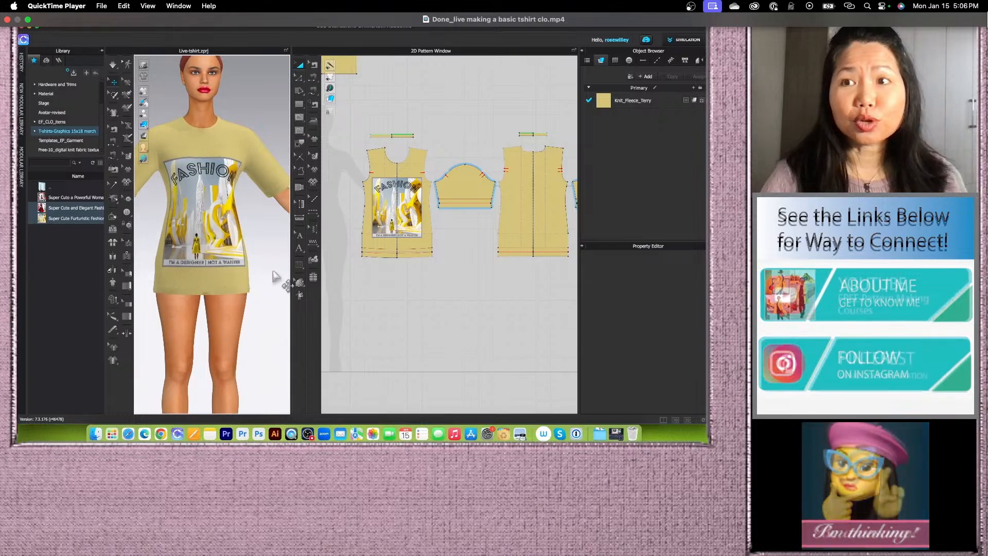
Step: Widen the 3D window and review the whole t-shirt on the avatar alongside the full set of 2D patterns
left_click_drag(291, 245, 343, 244)
scroll(292, 261, "down", 2)
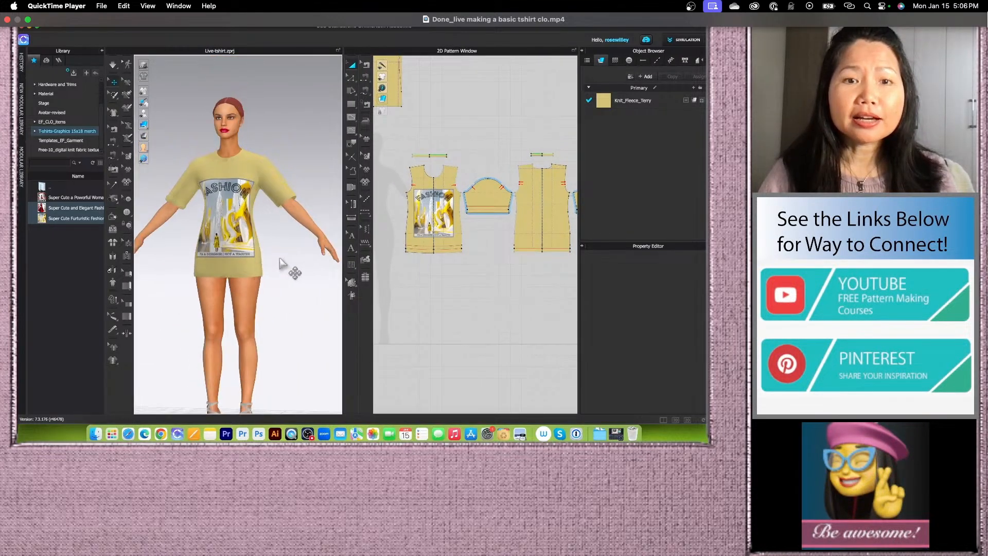
scroll(295, 267, "up", 3)
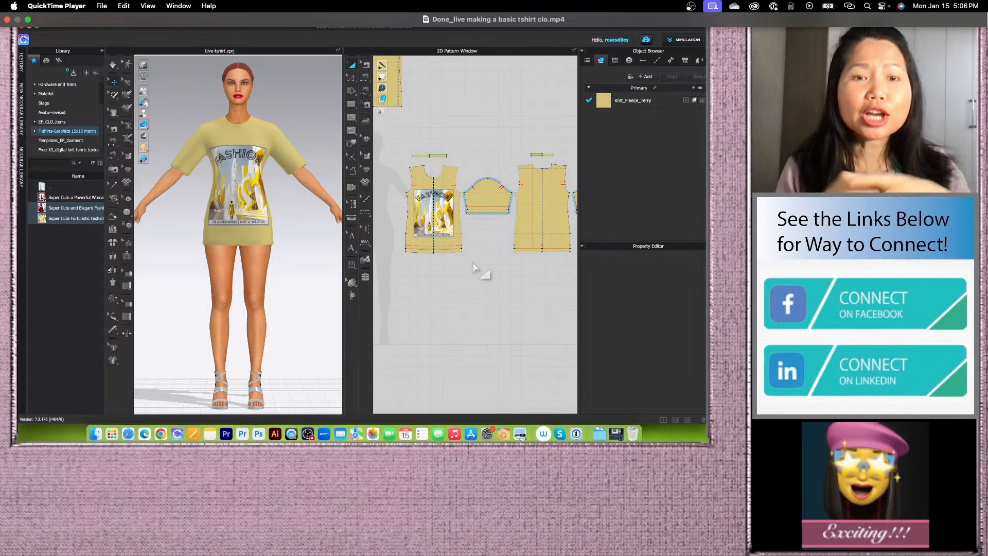
scroll(316, 255, "up", 5)
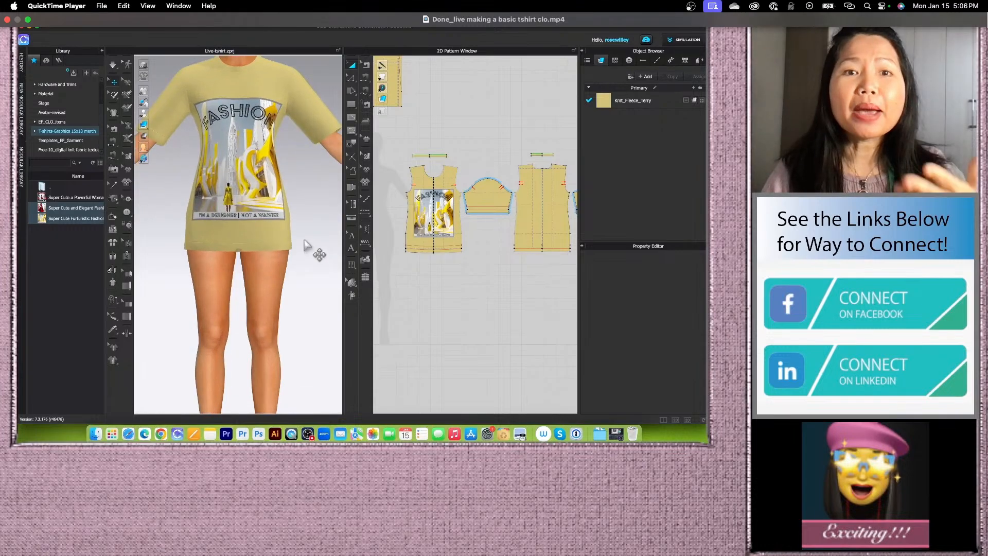
scroll(301, 277, "down", 5)
mouse_move(301, 305)
right_mouse_down()
mouse_move(198, 304)
mouse_move(298, 305)
right_mouse_up()
scroll(298, 309, "down", 3)
scroll(448, 294, "down", 4)
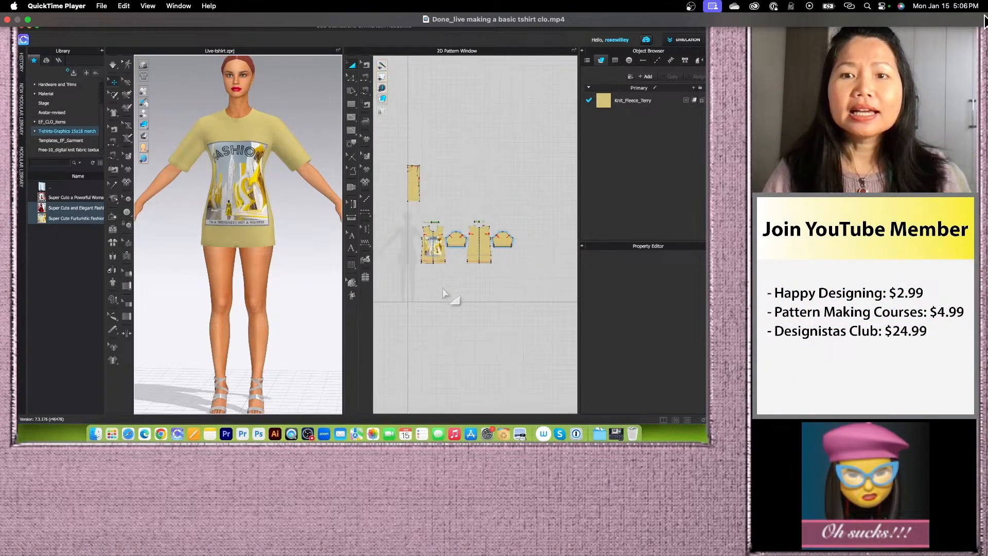
scroll(445, 299, "up", 2)
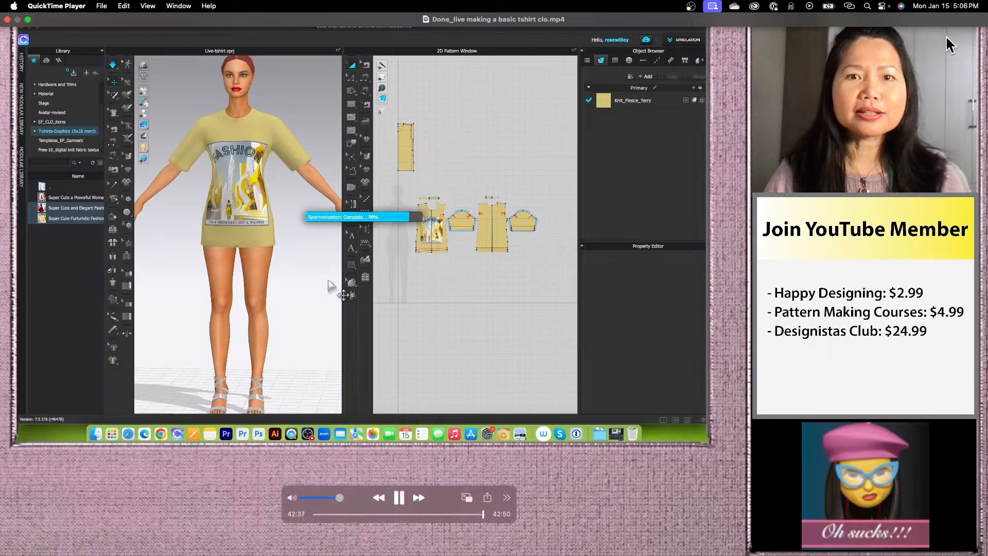